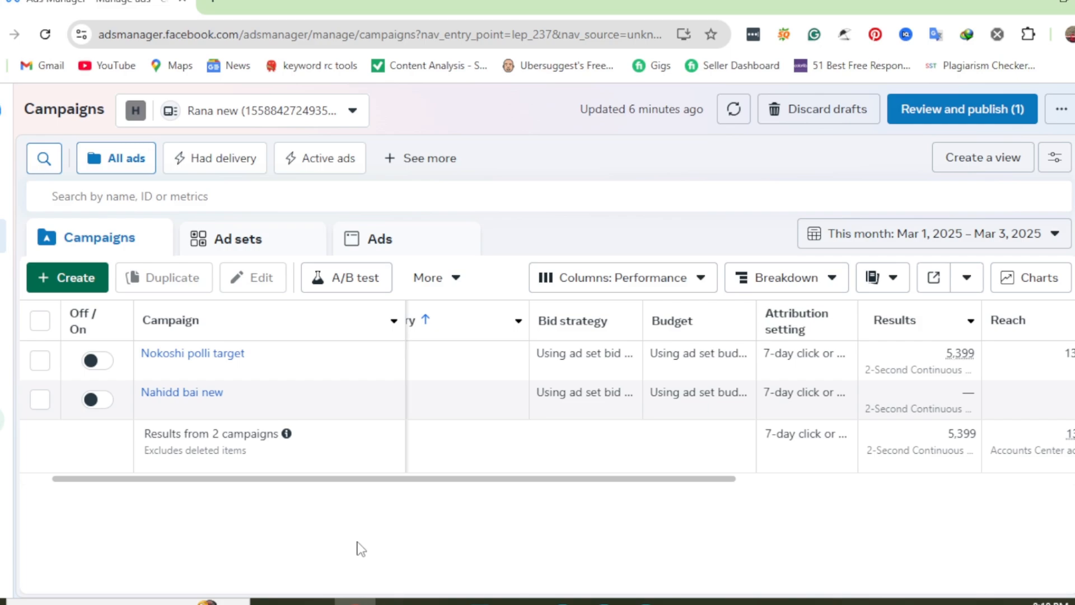
Step: Start creating a new campaign in the ad account
drag(403, 479, 307, 488)
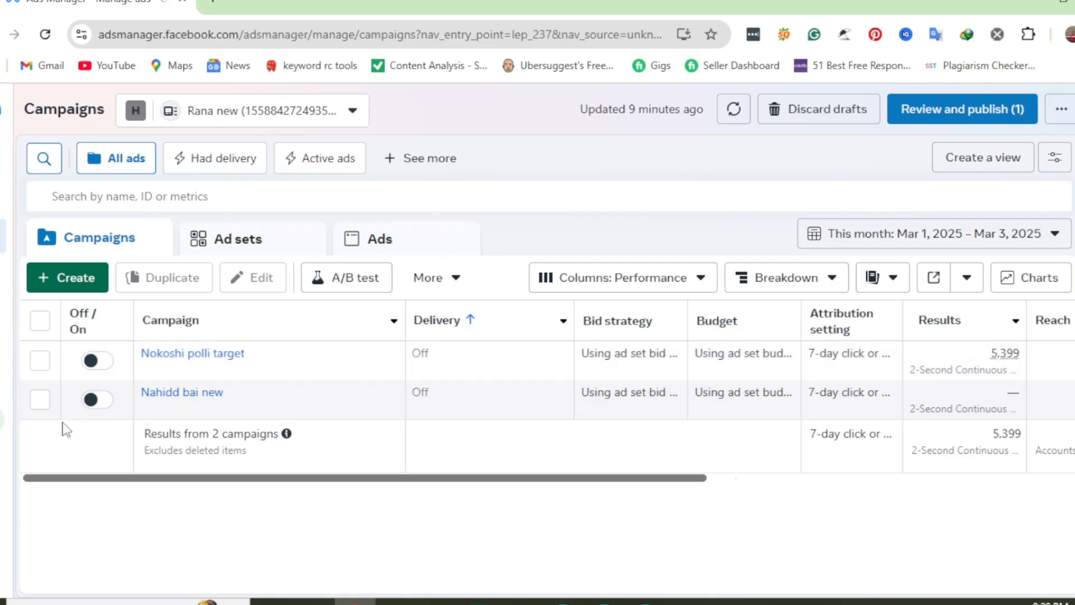
click(71, 280)
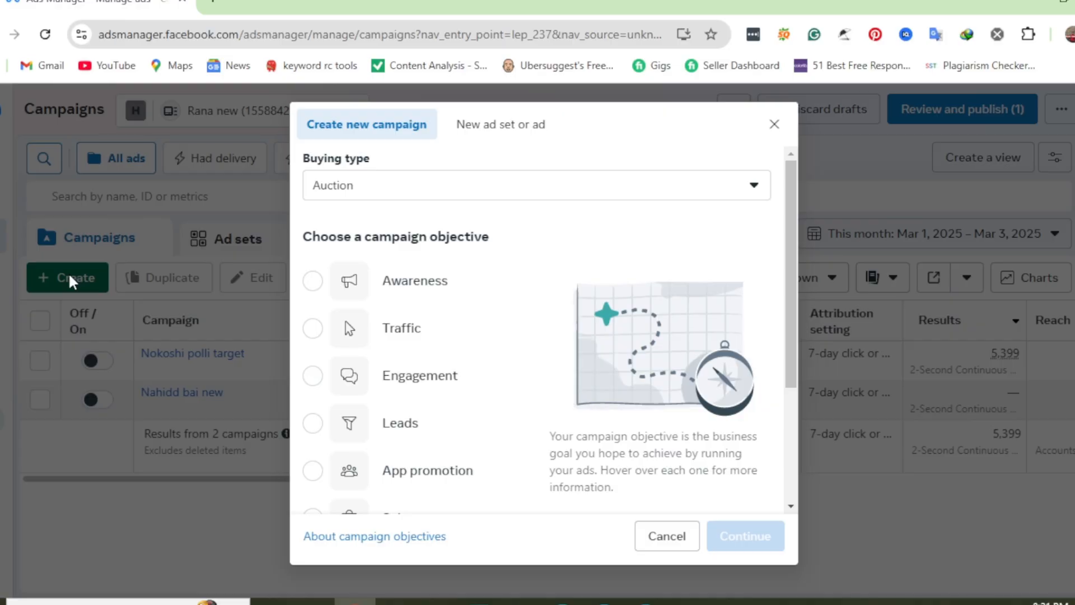
Step: Examine the available campaign objectives, from Awareness to Sales, and what each one is good for
mouse_move(361, 392)
scroll(442, 314, down, 3)
scroll(433, 374, up, 3)
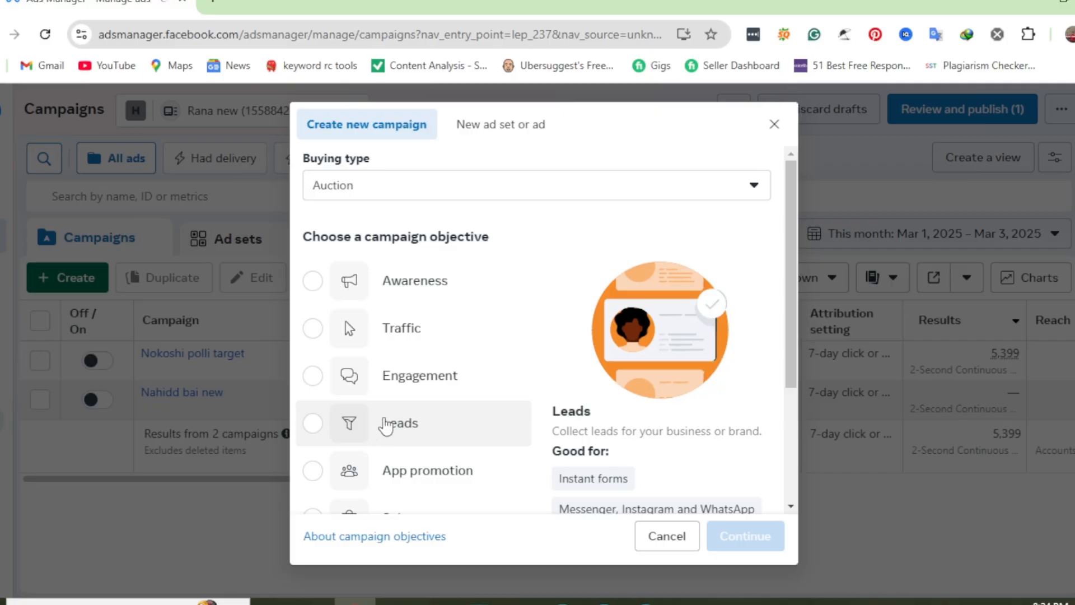
scroll(412, 393, down, 1)
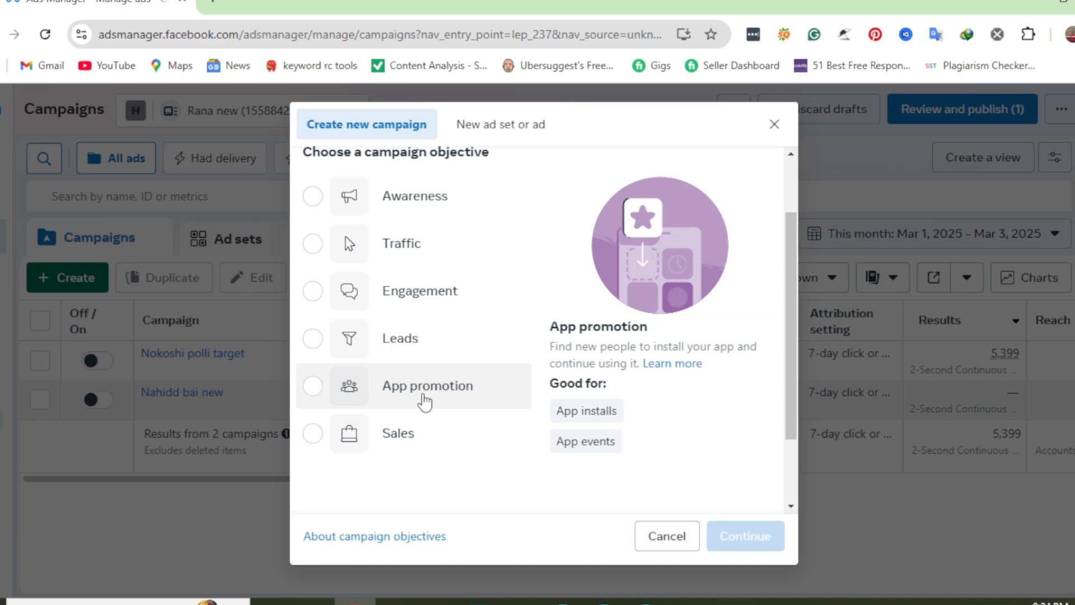
scroll(424, 400, down, 2)
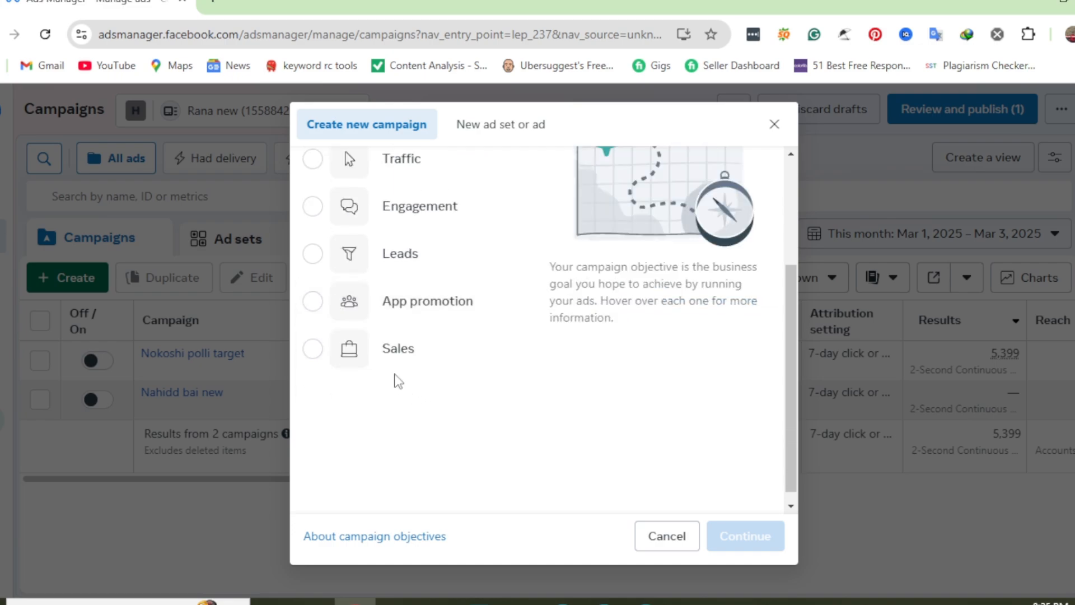
scroll(396, 376, up, 2)
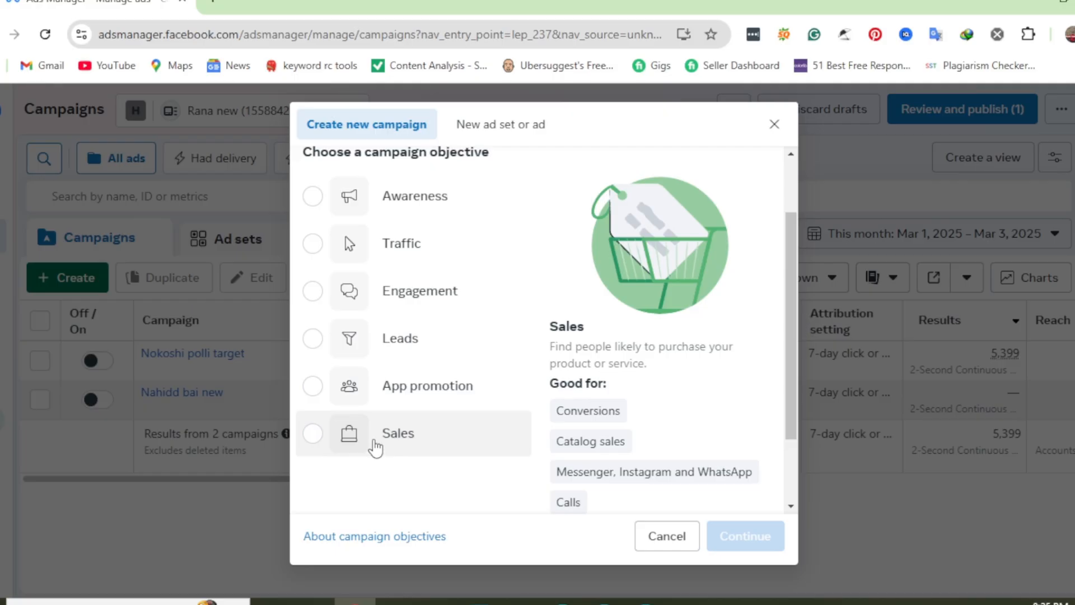
scroll(374, 447, down, 2)
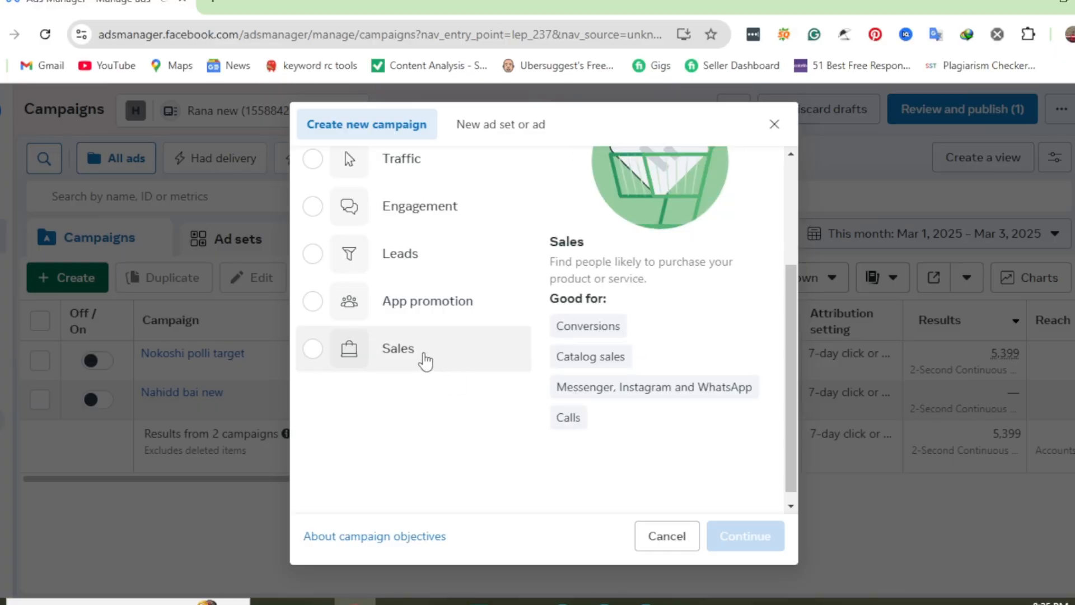
scroll(427, 336, up, 2)
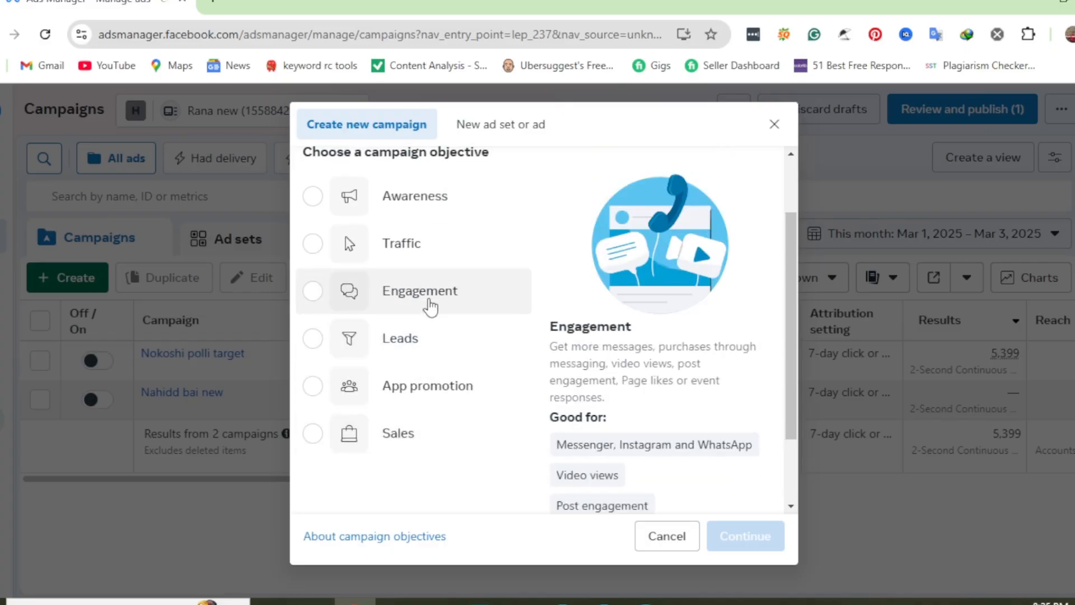
scroll(419, 280, down, 2)
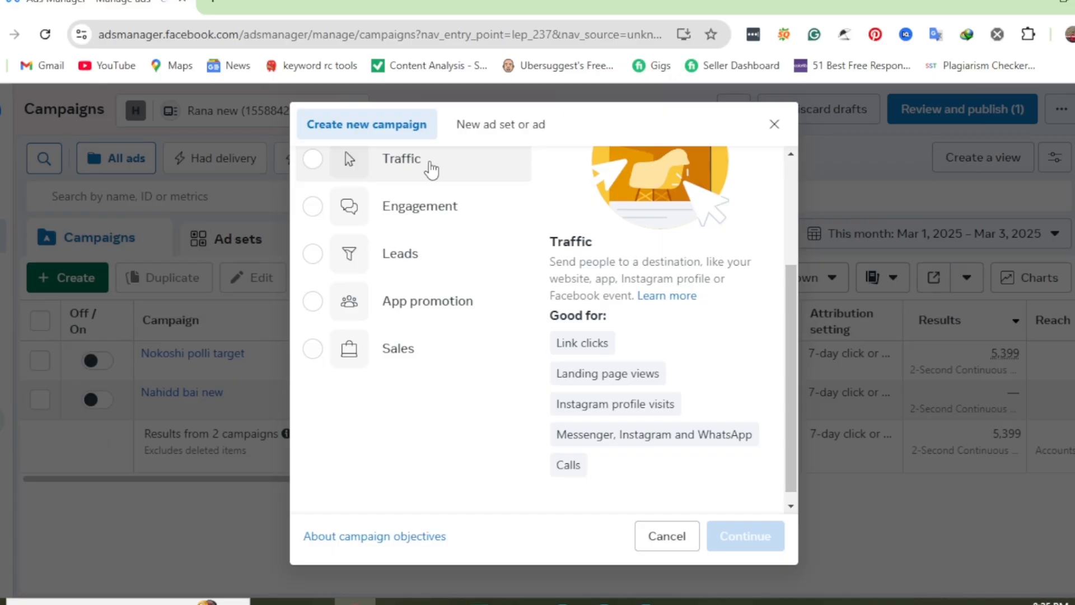
scroll(429, 167, up, 2)
scroll(434, 288, down, 2)
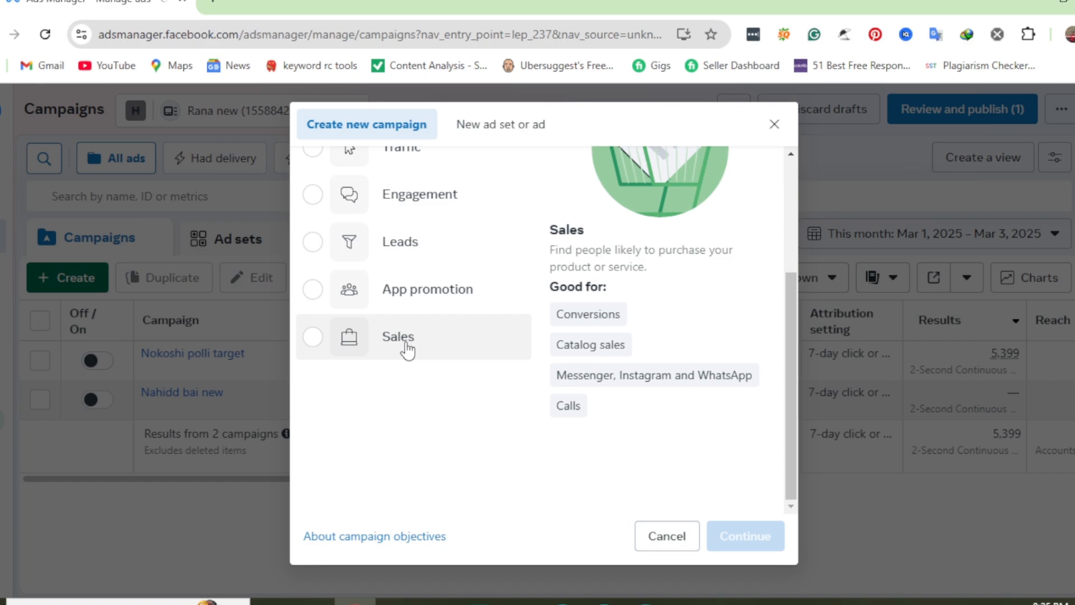
scroll(407, 350, up, 2)
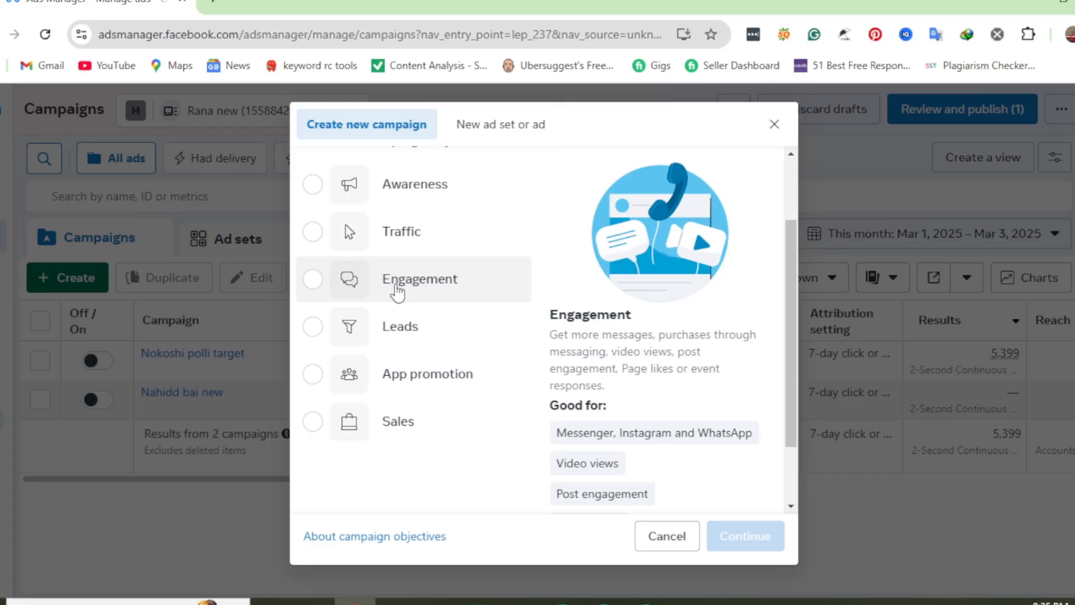
Step: Choose the Engagement objective and continue with the manual engagement campaign setup
click(397, 292)
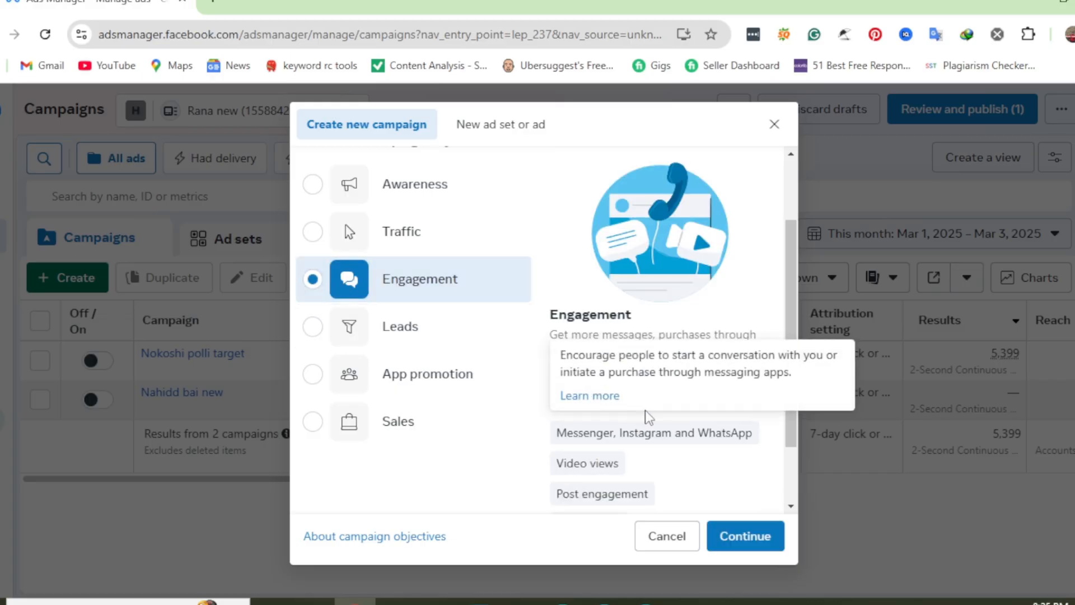
scroll(666, 425, down, 2)
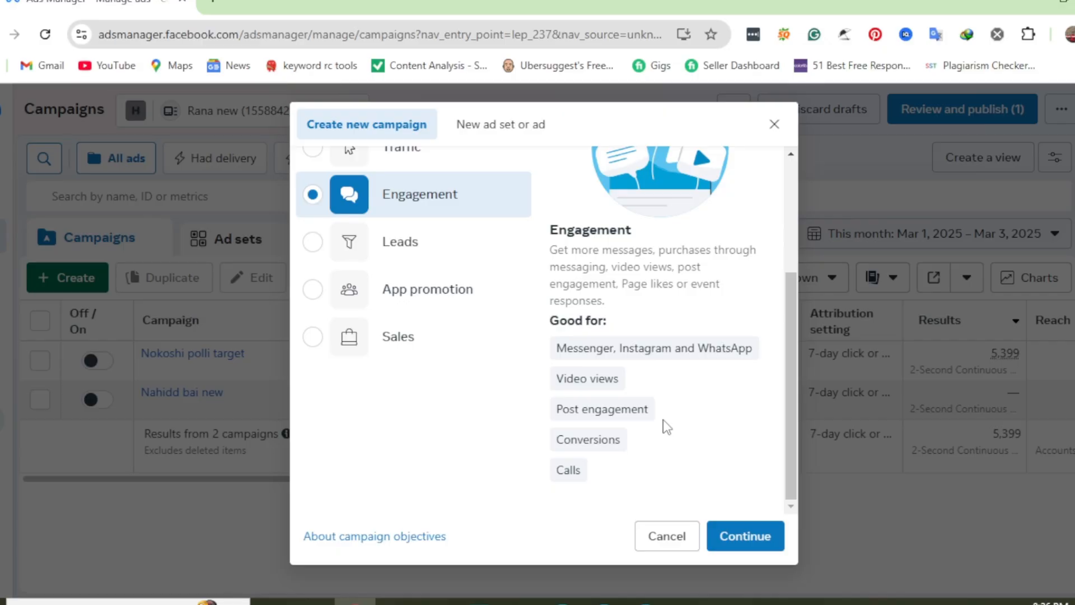
click(765, 544)
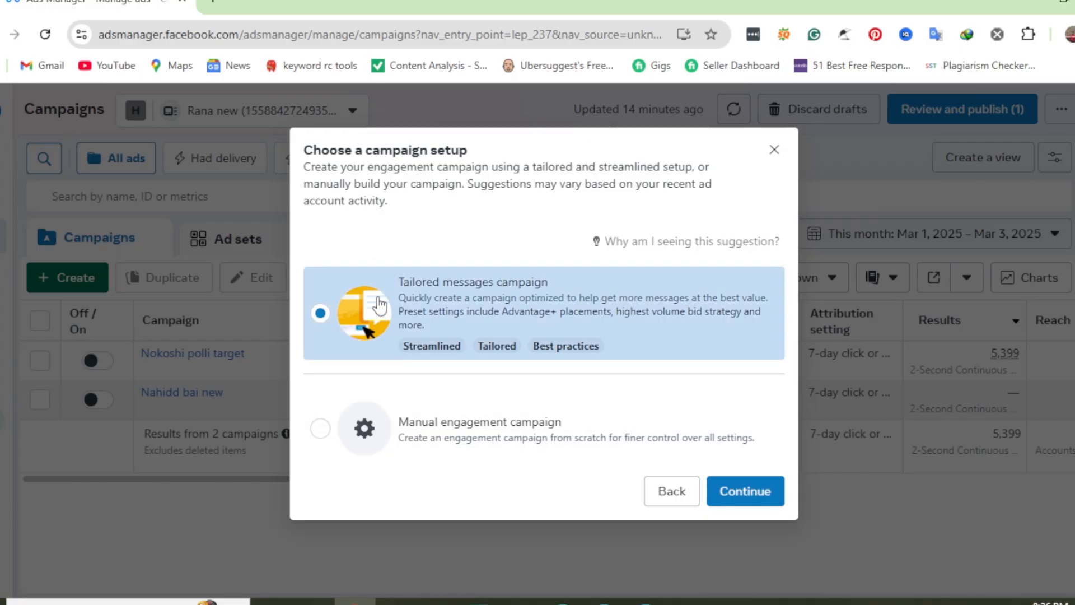
click(431, 445)
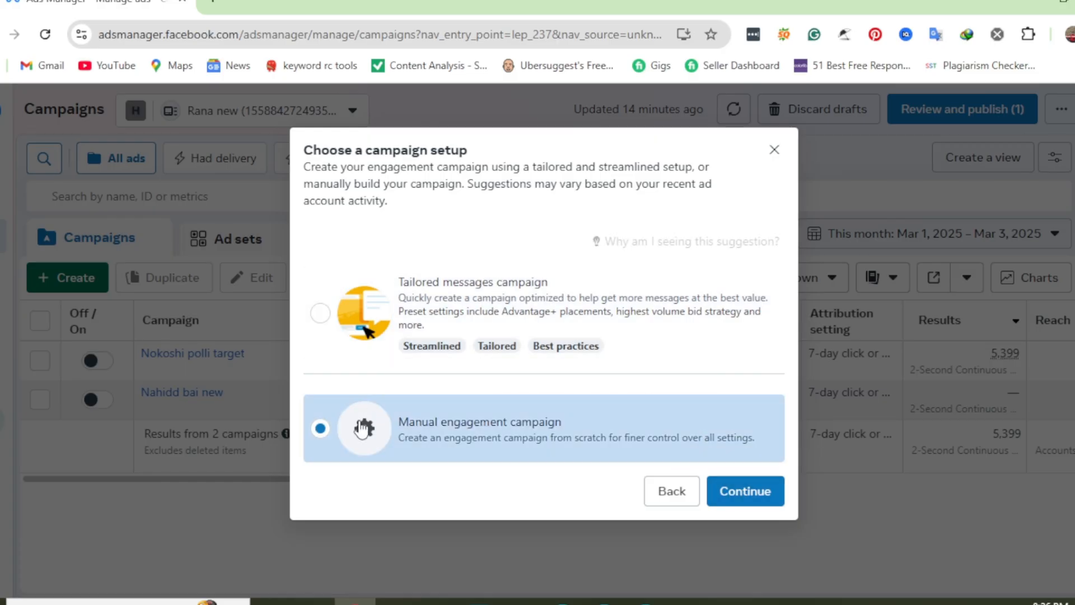
click(767, 496)
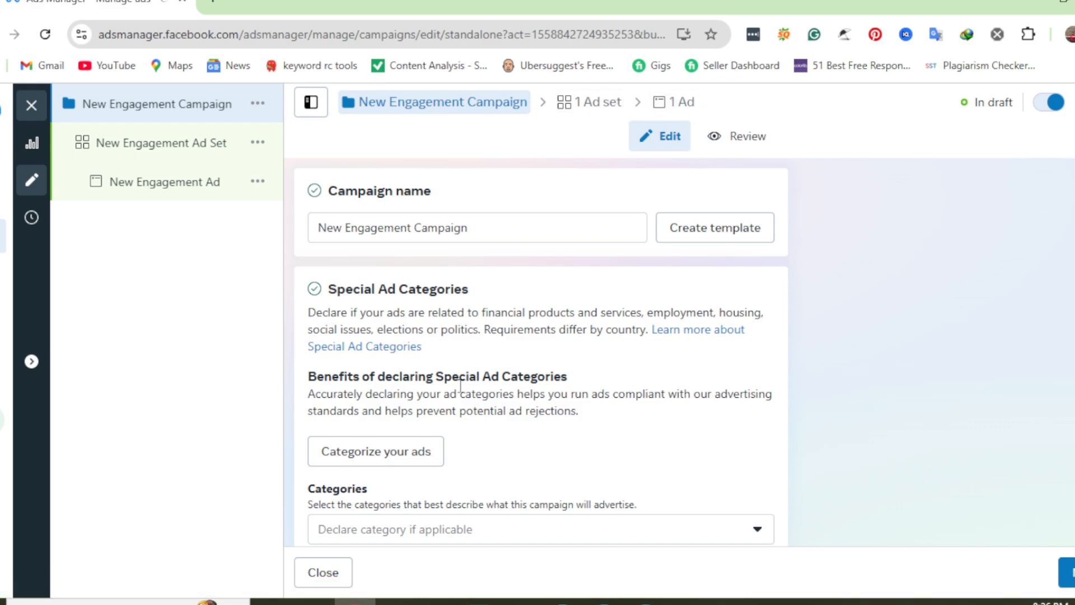
Step: Rename the new campaign as camp1
click(478, 233)
triple_click(477, 233)
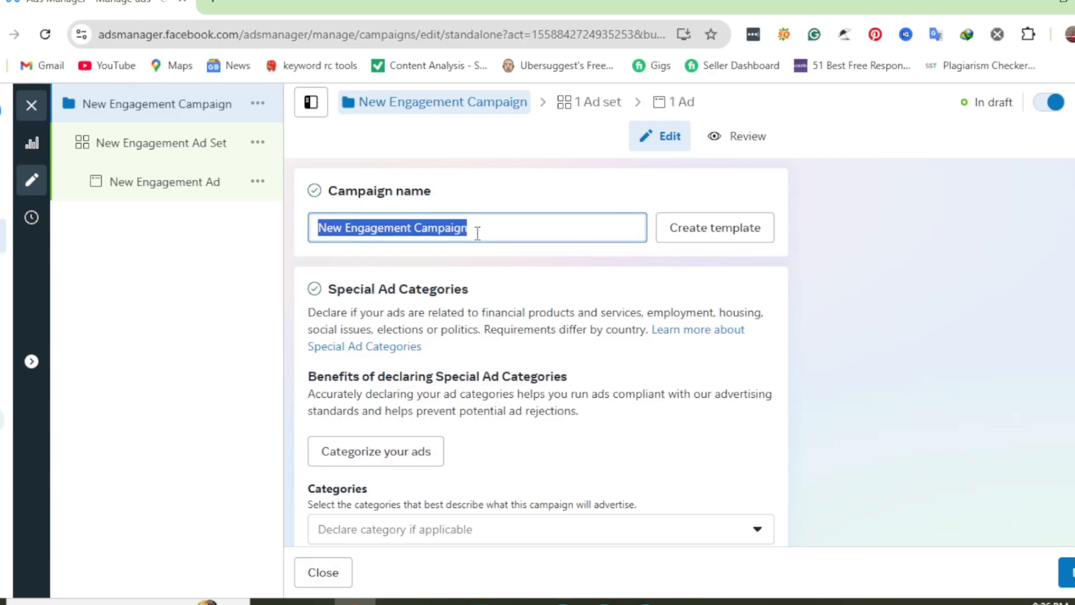
text(V)
right_click(478, 233)
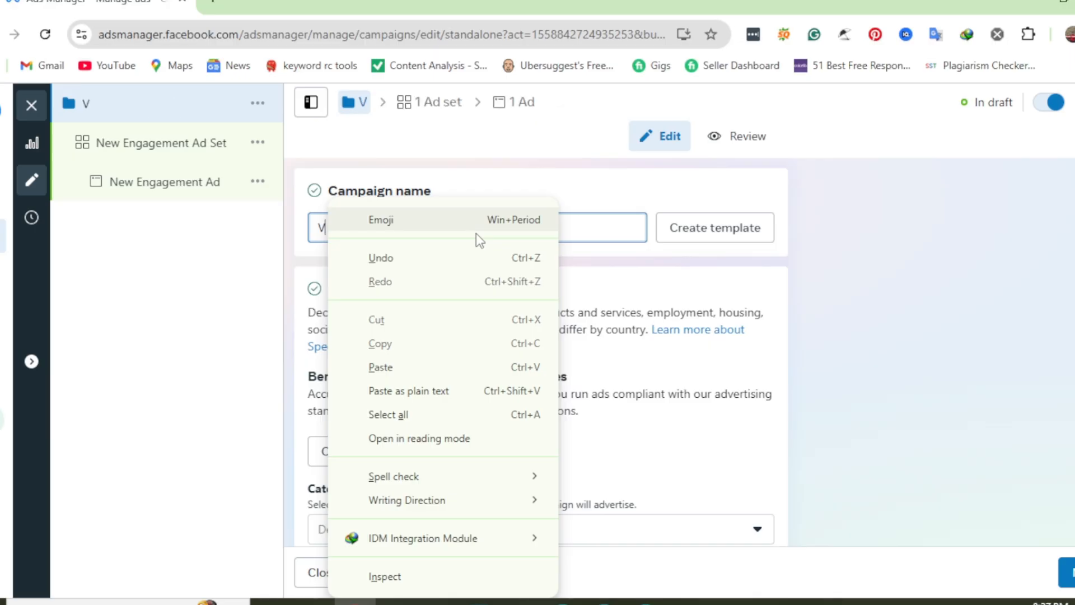
click(336, 229)
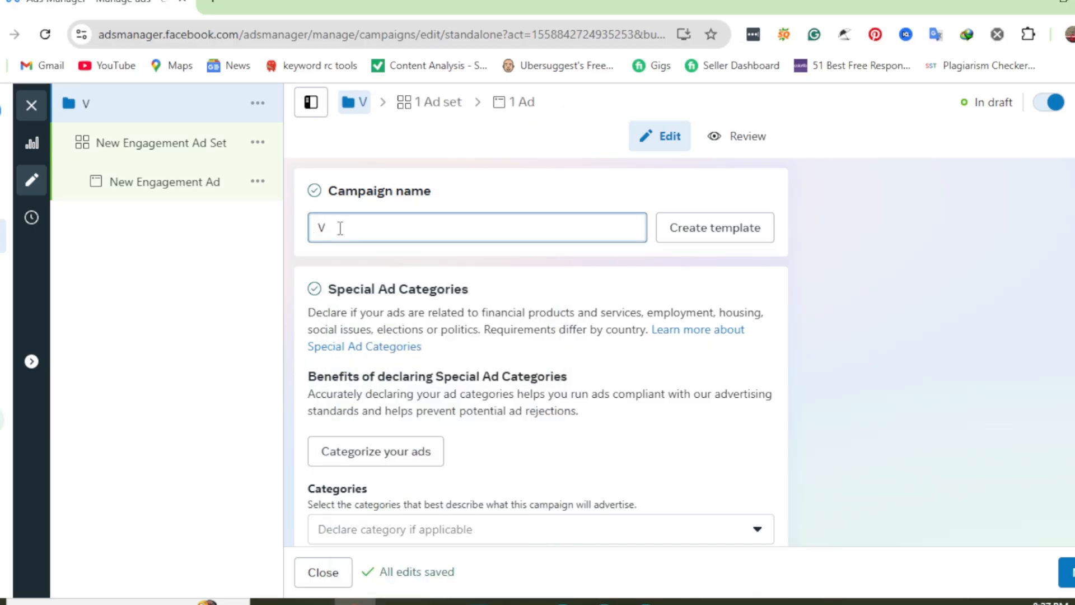
double_click(340, 227)
text(c)
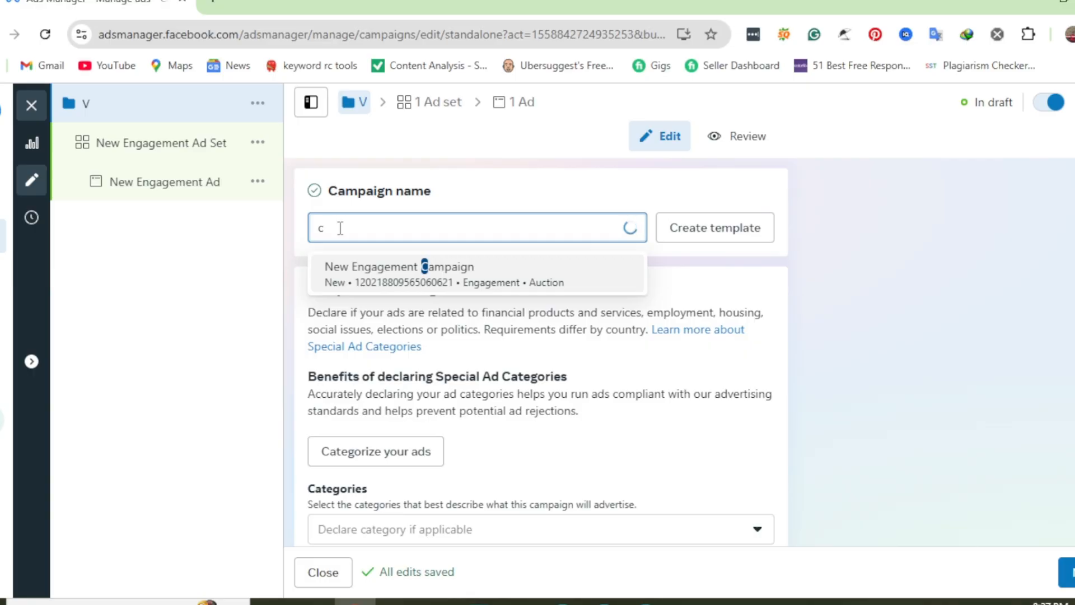
text(amp1)
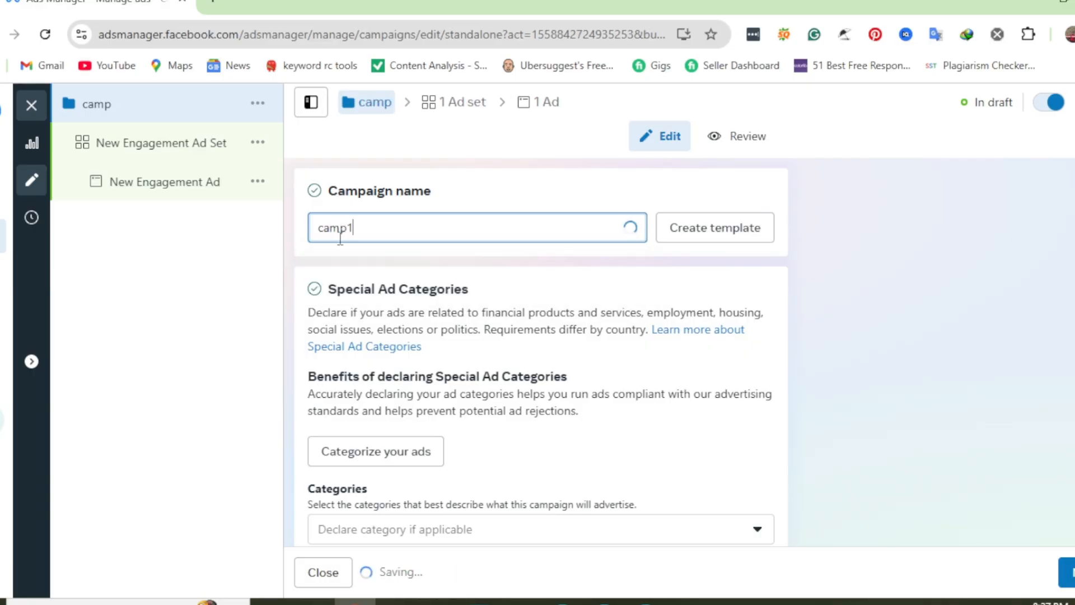
Step: Turn on the campaign's A/B test to view its settings and switch it back off
scroll(490, 465, down, 5)
scroll(490, 468, down, 3)
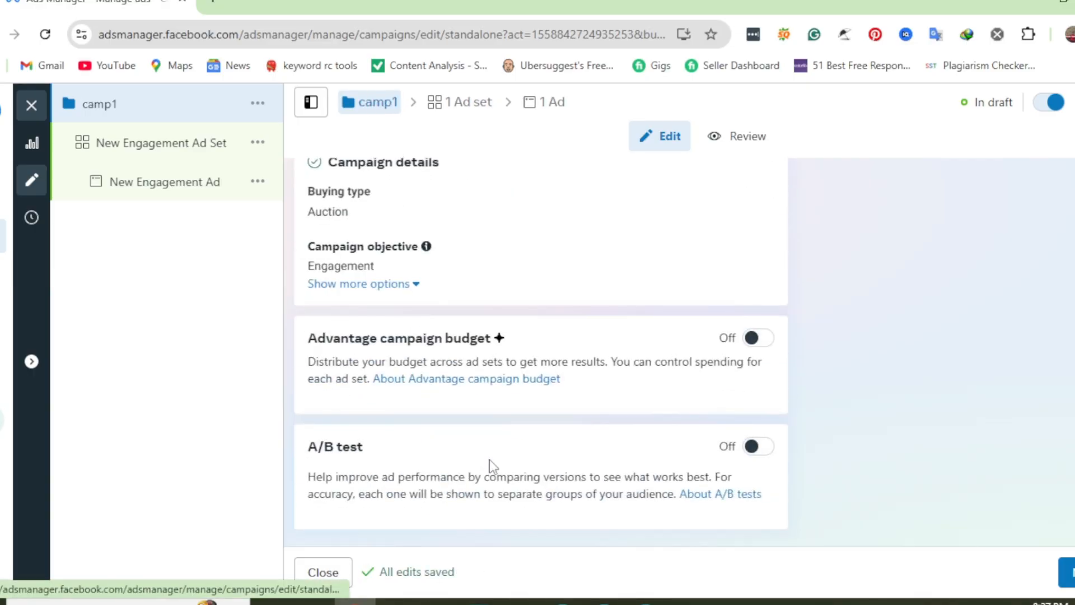
click(768, 447)
scroll(684, 469, down, 3)
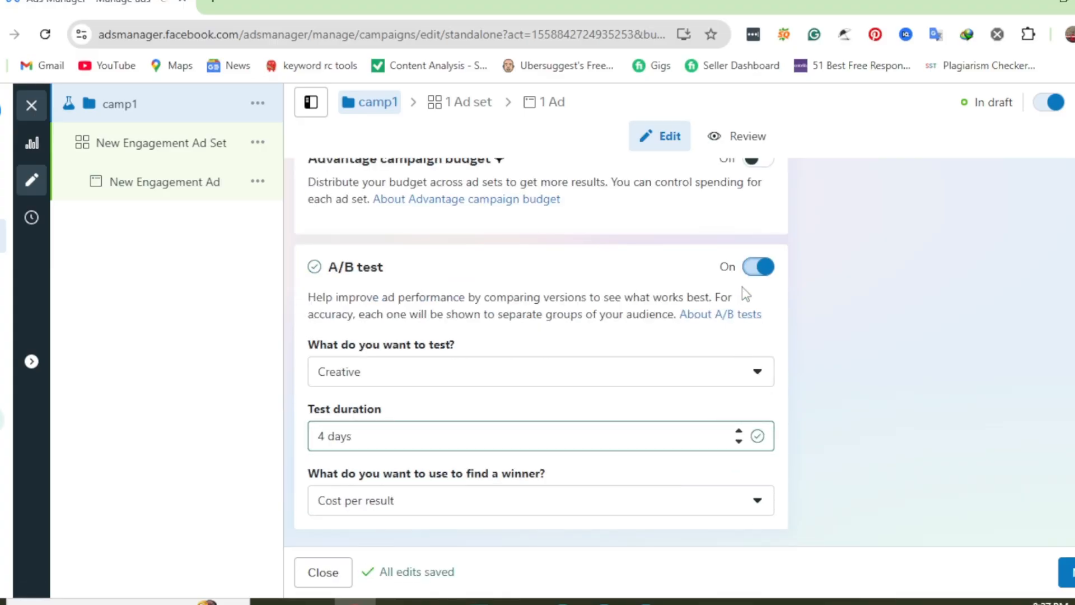
click(750, 268)
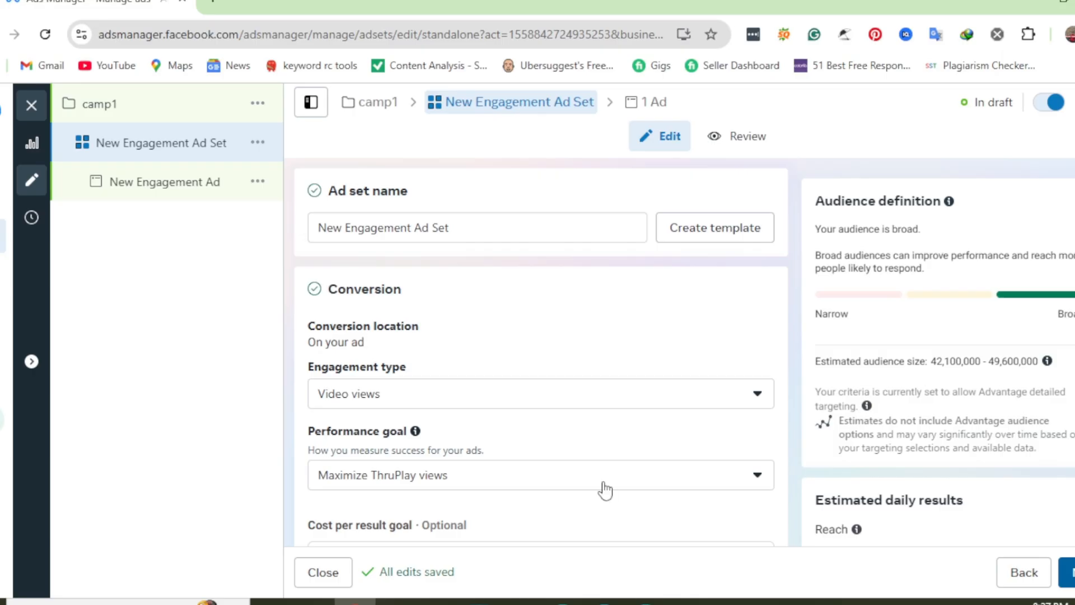
Step: Rename the ad set as "cam Ad Set", replacing only the words before "Ad Set"
click(469, 228)
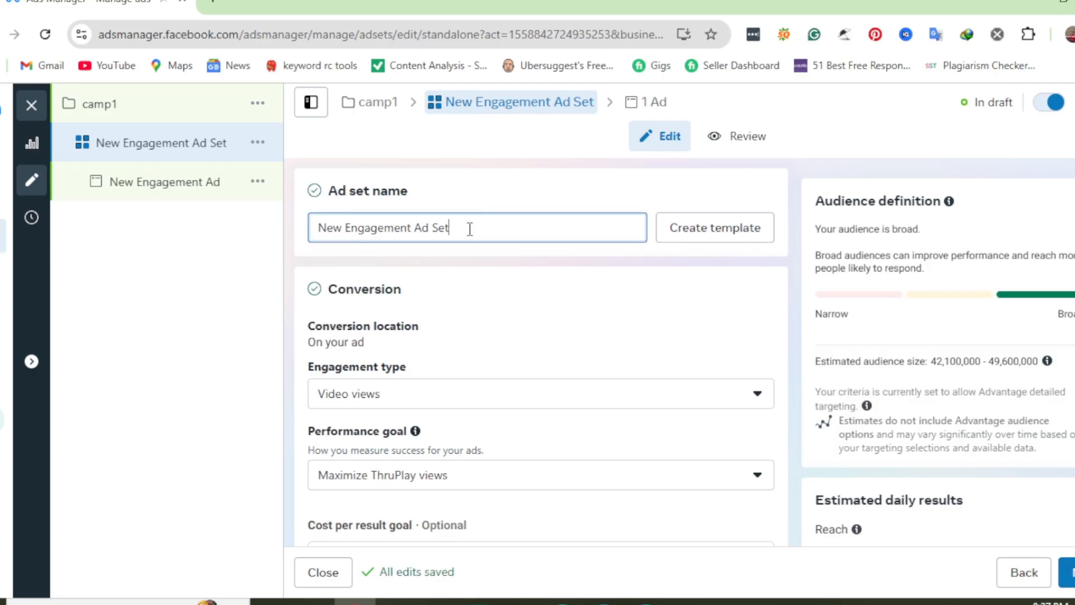
key(ctrl+a)
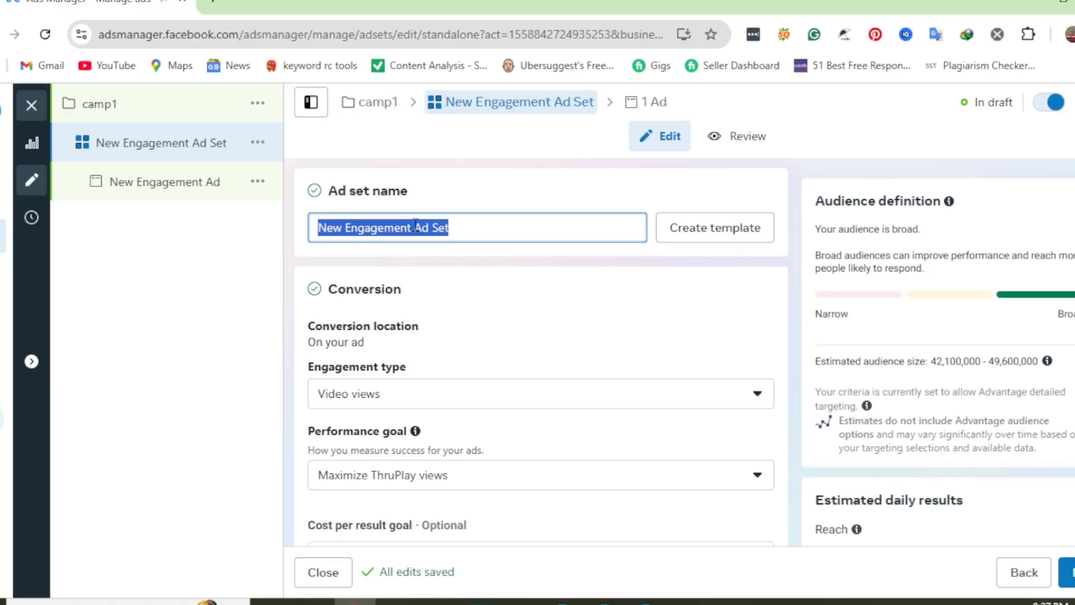
drag(412, 227, 313, 234)
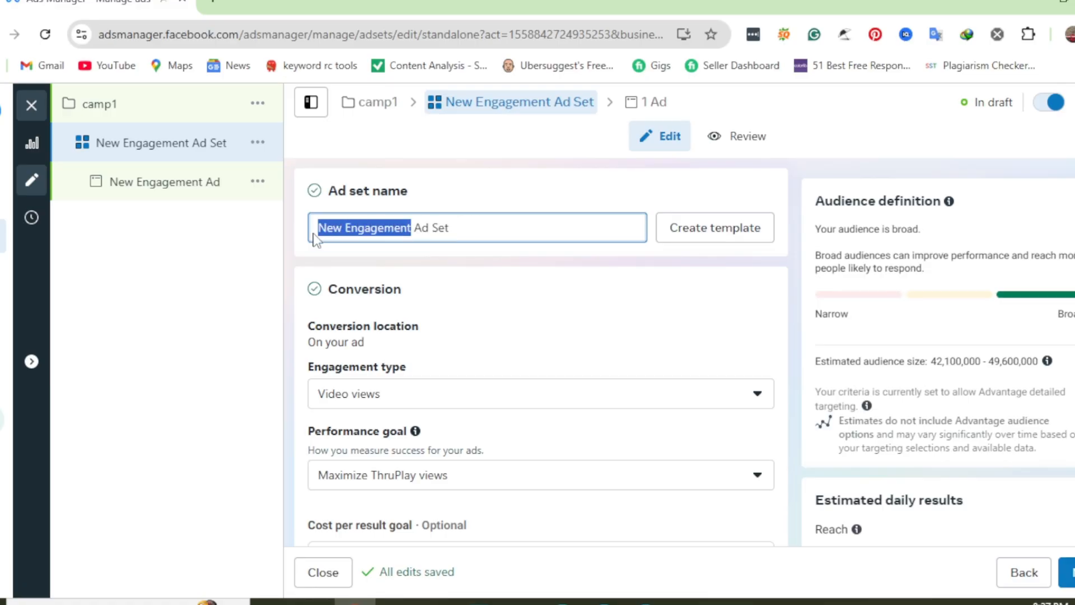
key(BackSpace)
text(cam)
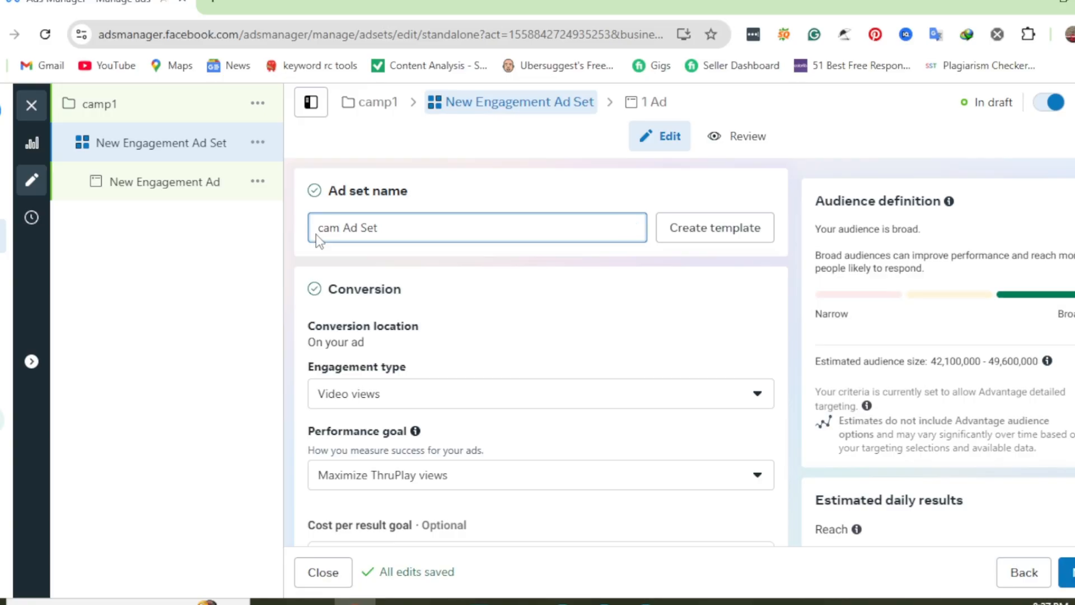
Step: Review the ad set's conversion location options and select On your ad
scroll(311, 268, down, 4)
scroll(306, 303, up, 3)
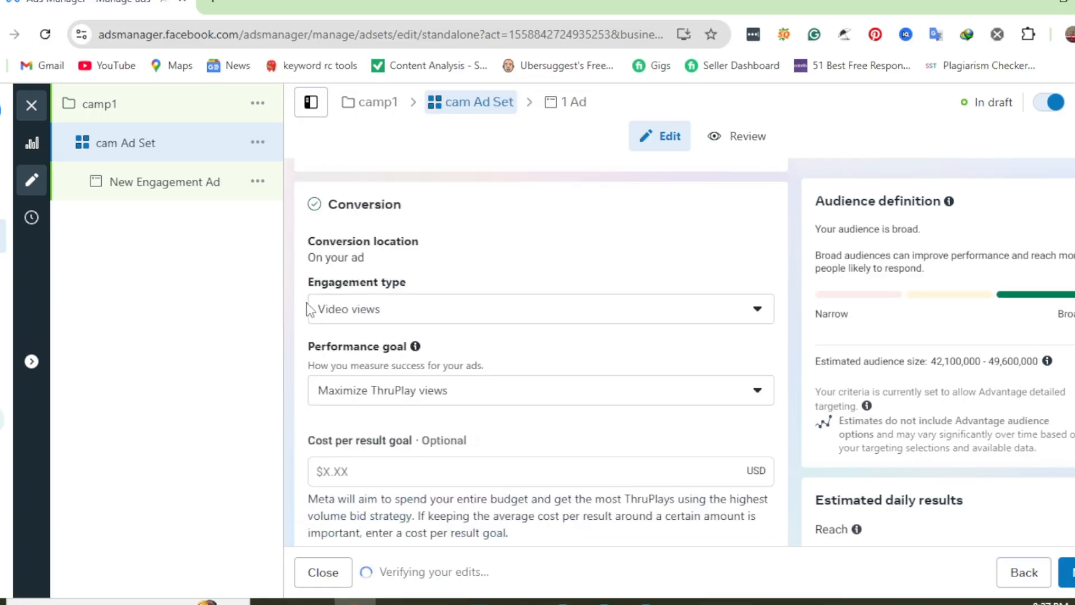
scroll(346, 326, up, 2)
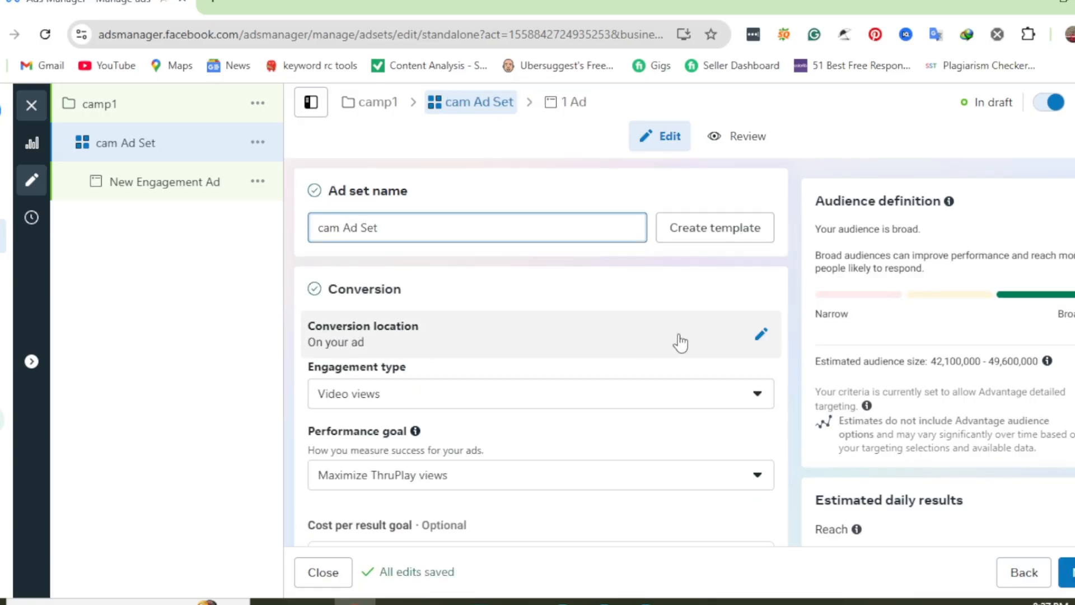
click(771, 334)
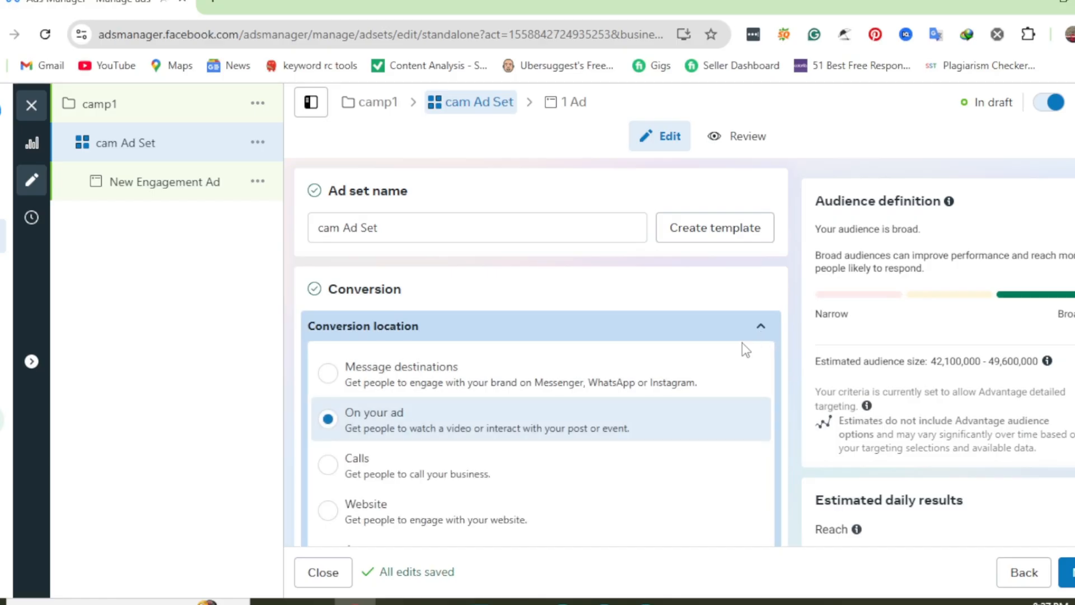
scroll(741, 342, down, 1)
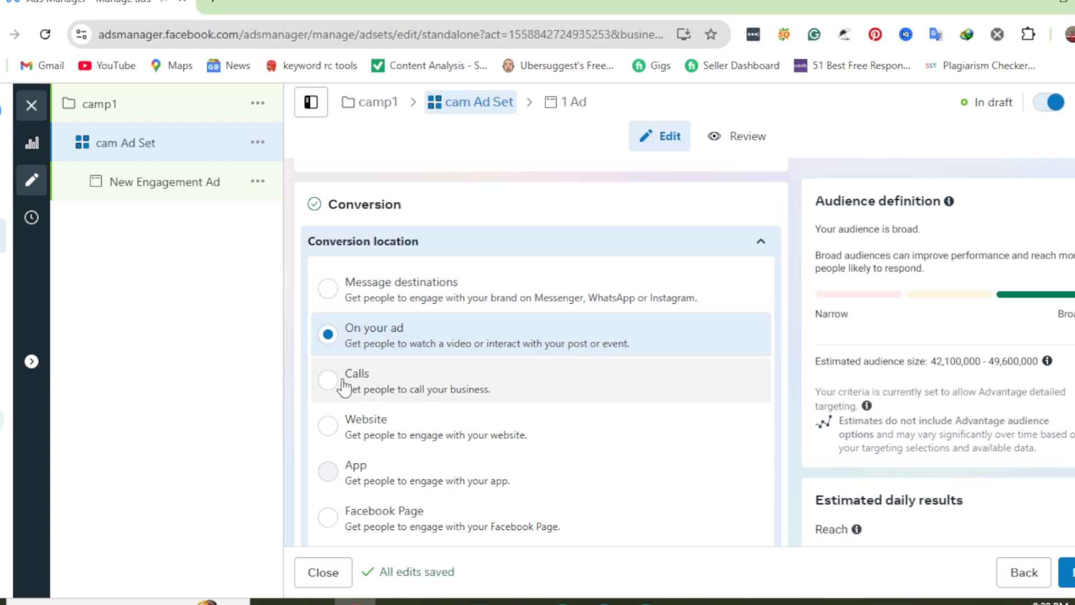
scroll(459, 403, down, 2)
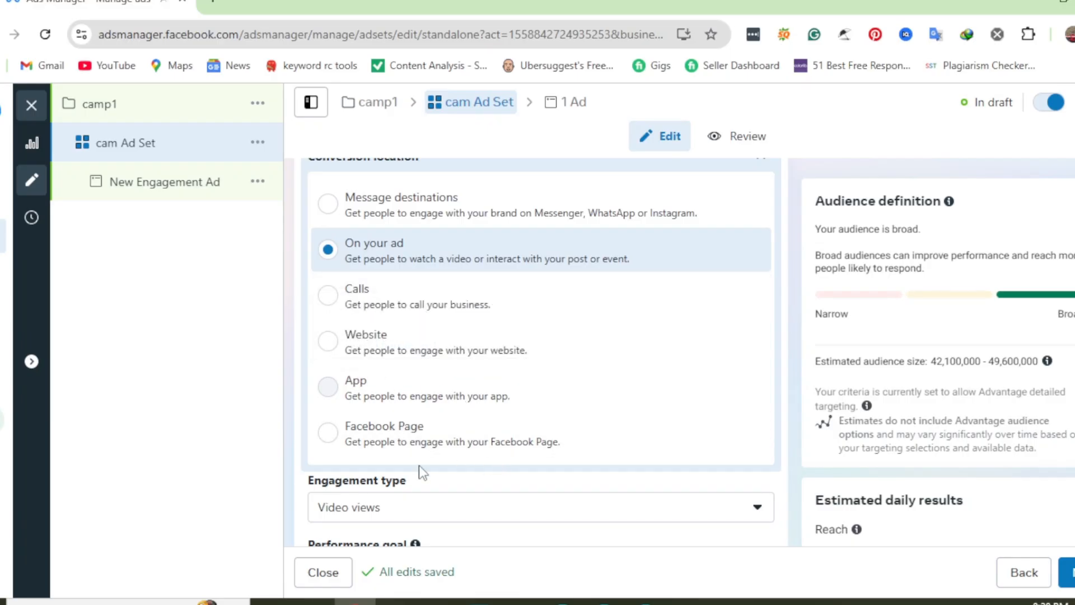
scroll(422, 473, up, 3)
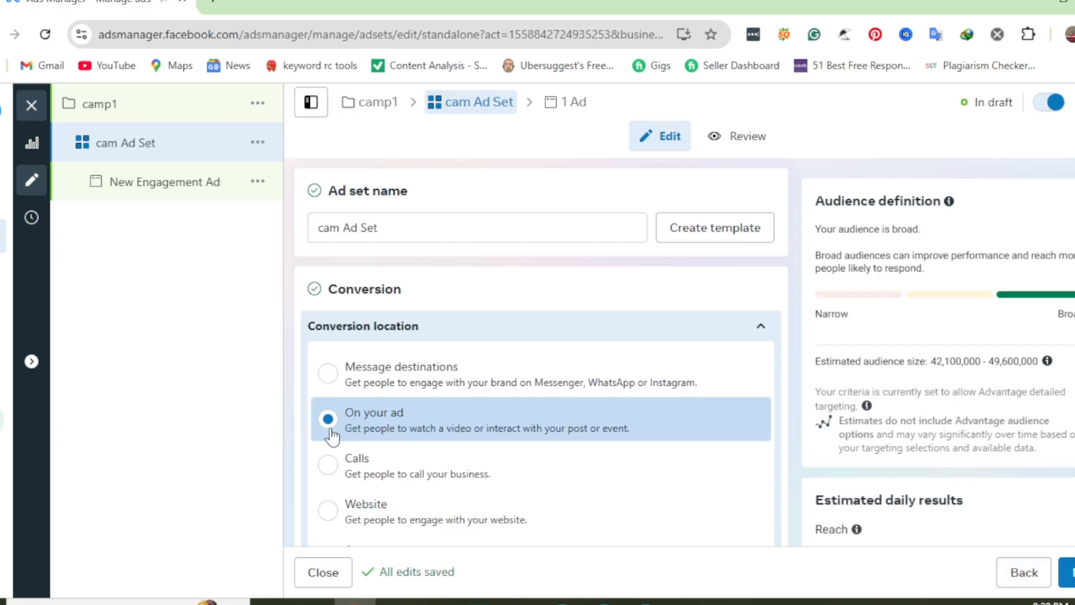
click(374, 438)
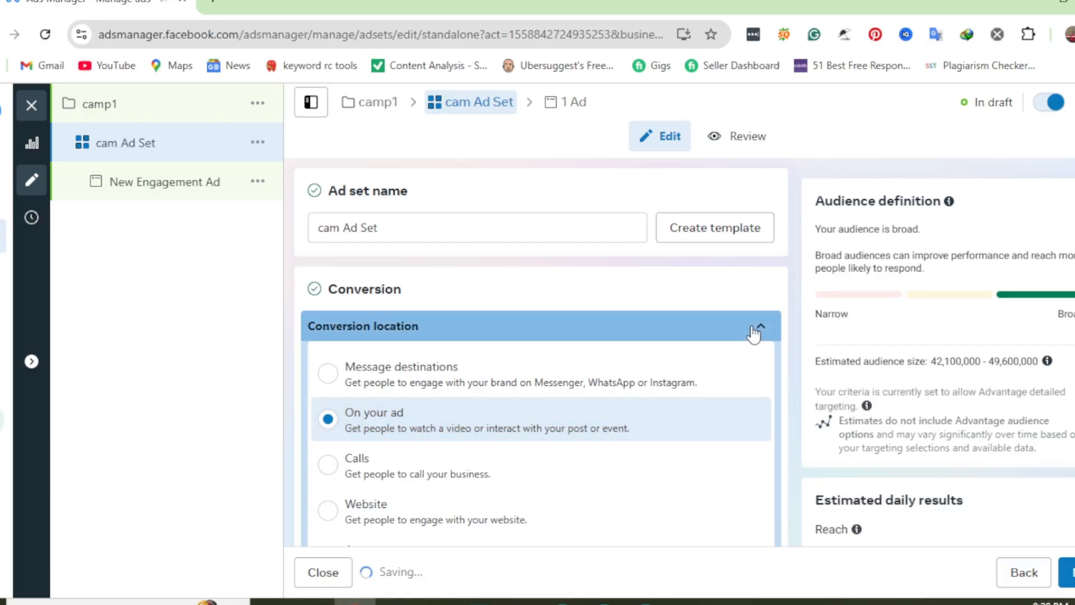
Step: Review the engagement types for the On your ad location and choose Video views
click(750, 332)
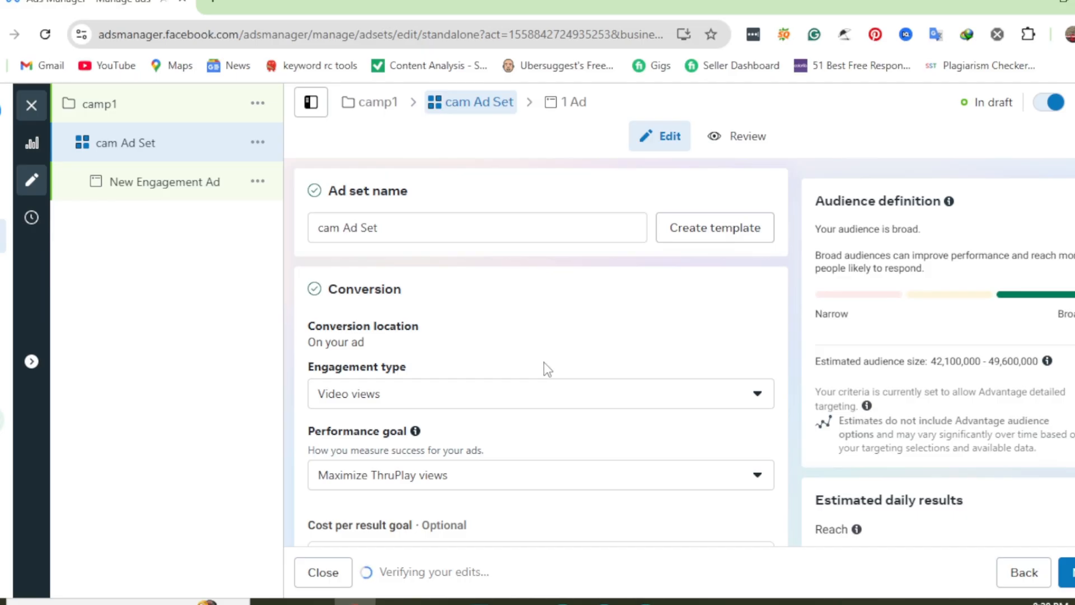
scroll(547, 369, down, 2)
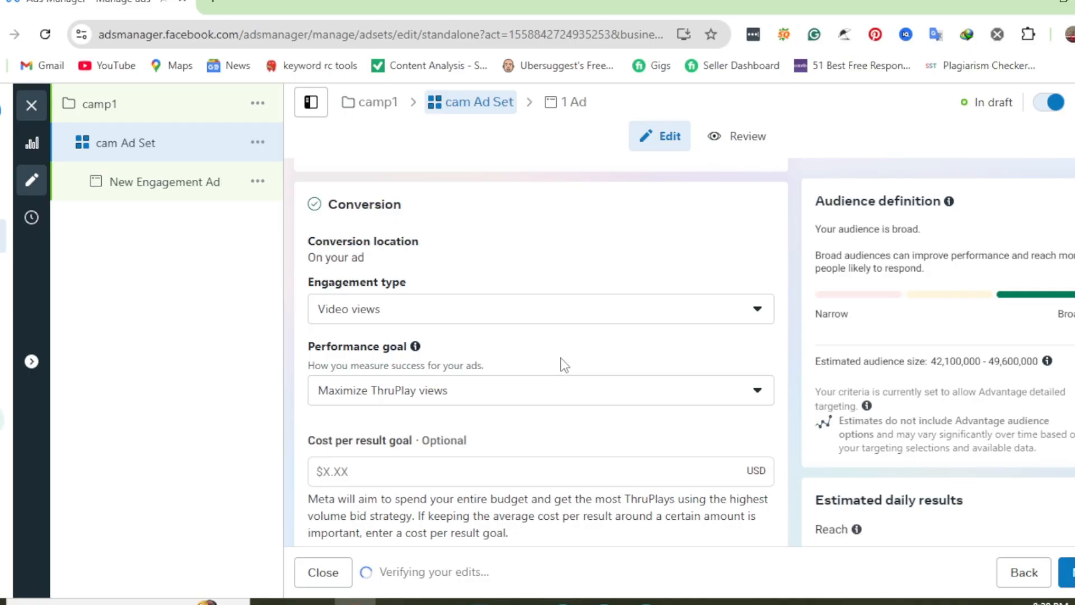
click(758, 318)
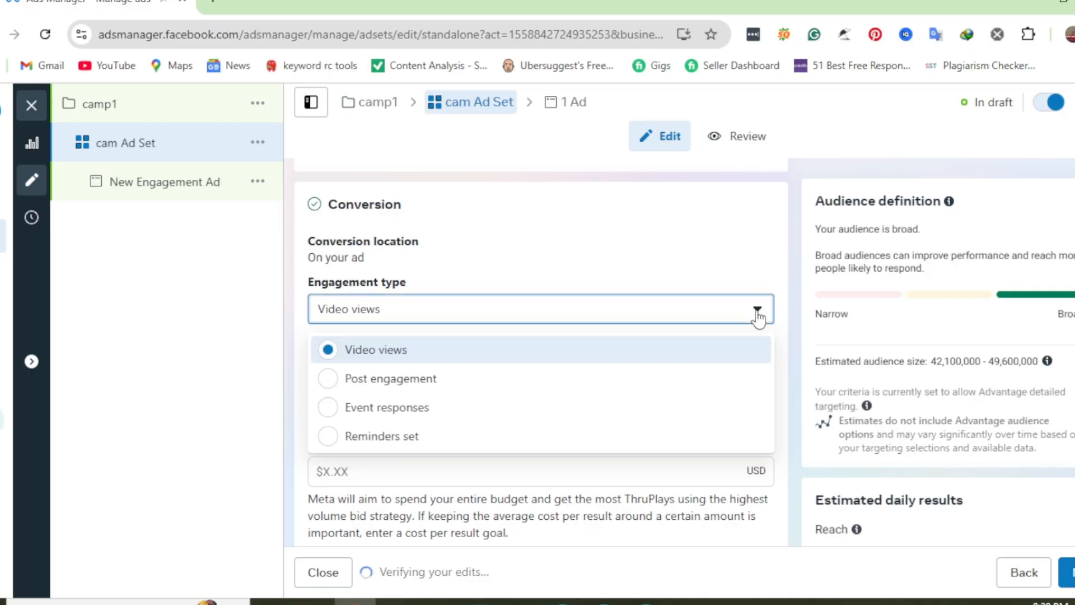
click(439, 351)
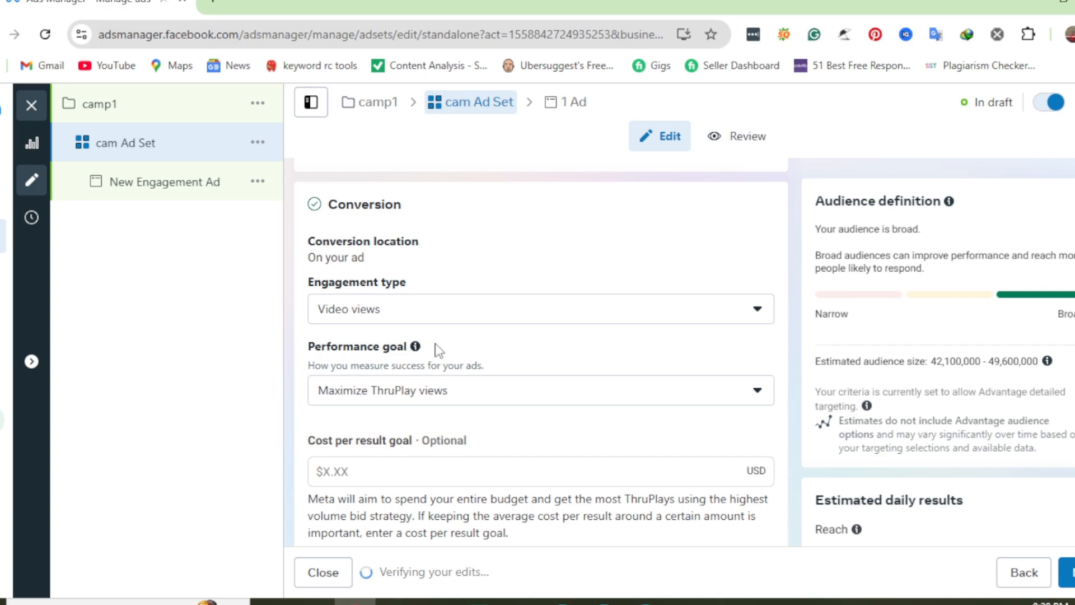
click(598, 314)
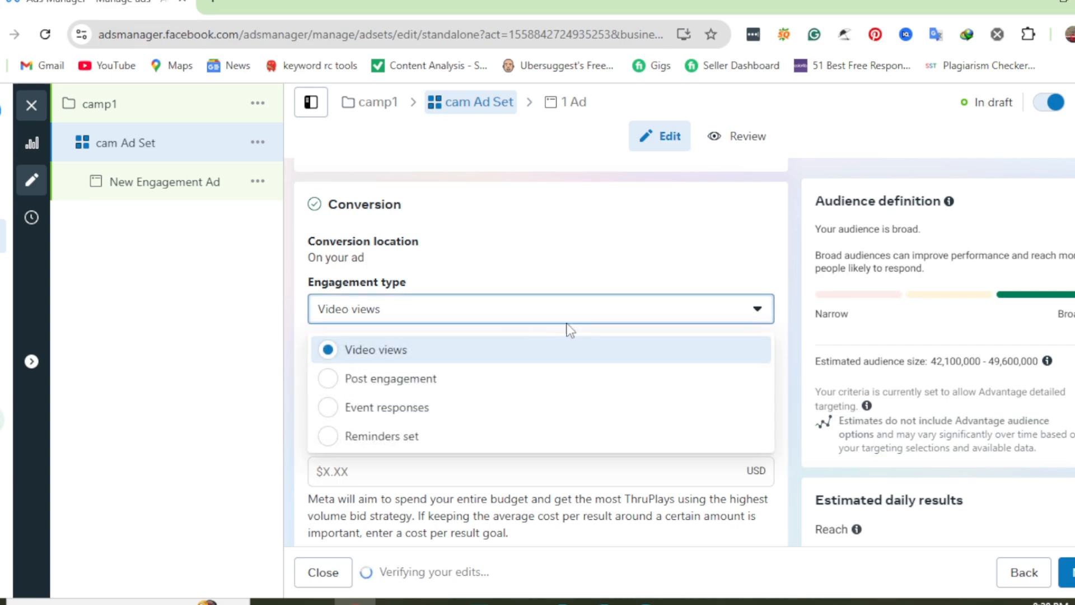
click(752, 312)
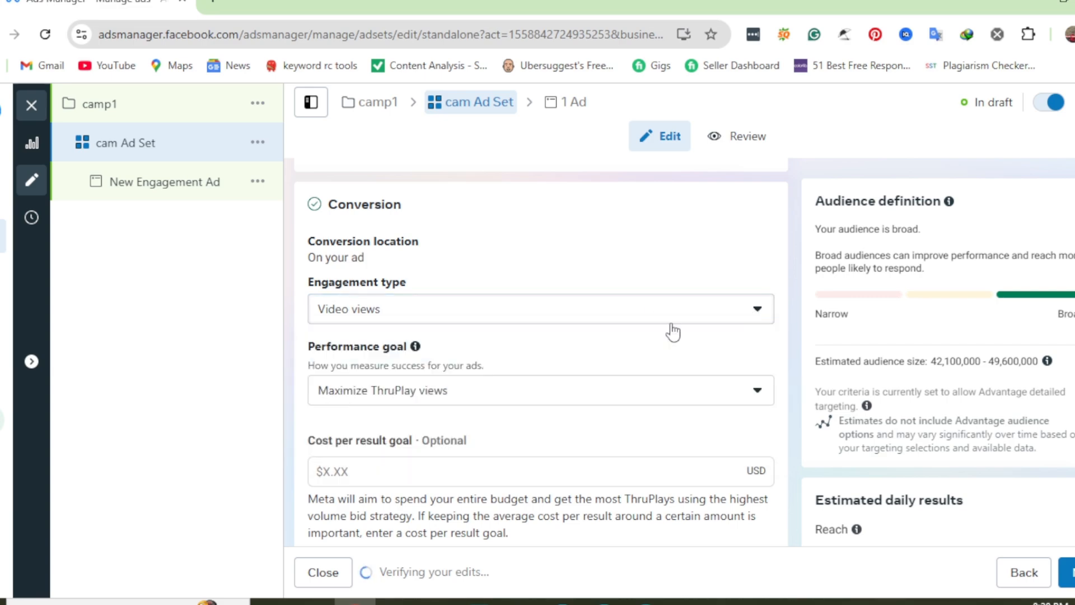
Step: Set the ad set's performance goal to Maximize 2-second continuous video plays
click(732, 399)
scroll(731, 391, down, 3)
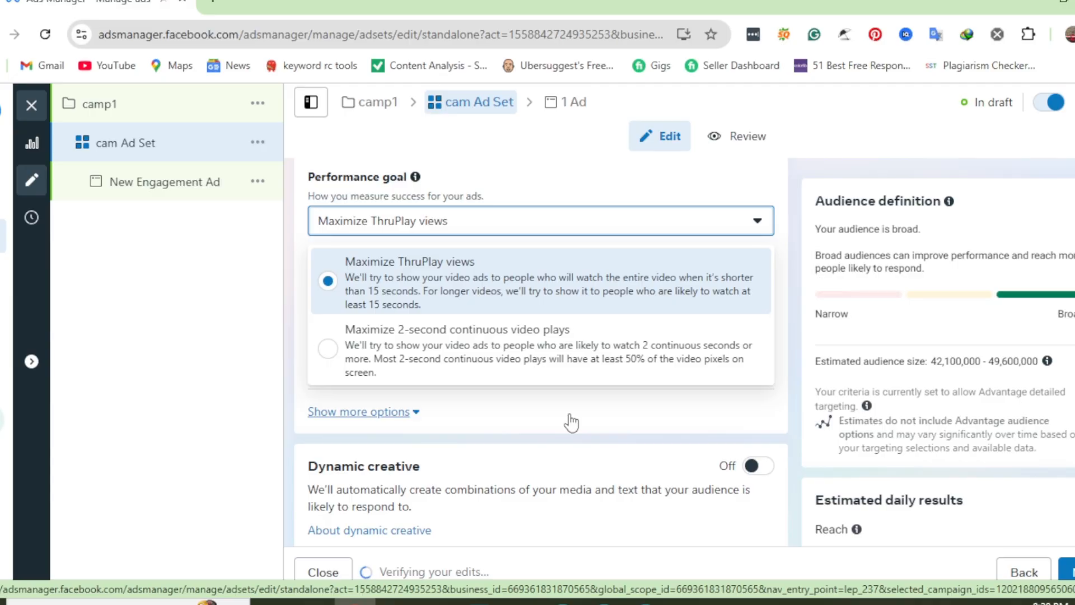
click(334, 354)
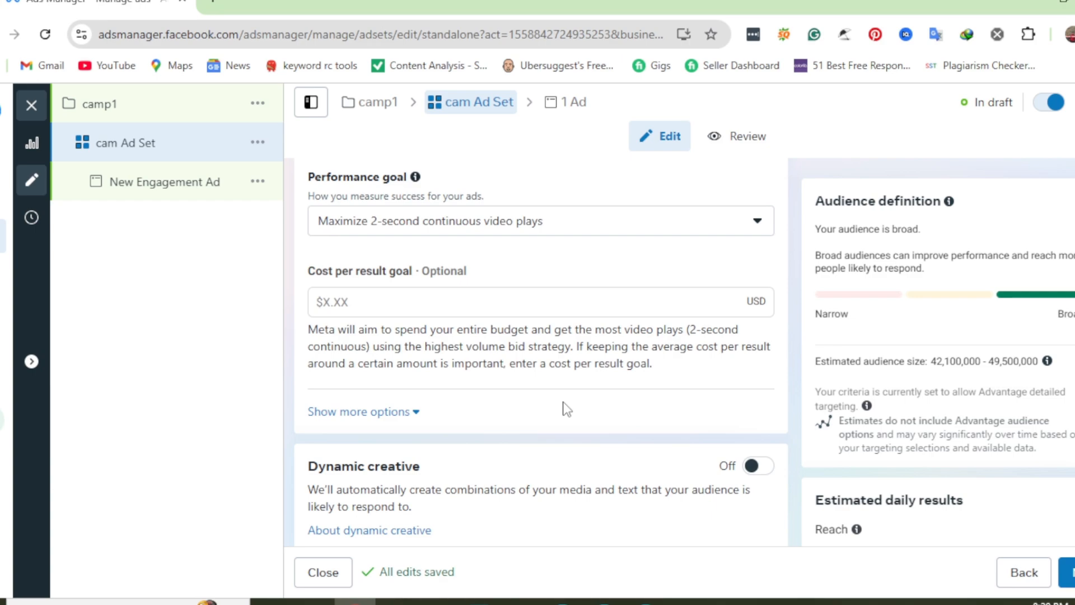
Step: Expand the additional conversion options to view the charging and delivery type settings, and hide them again
scroll(567, 409, down, 8)
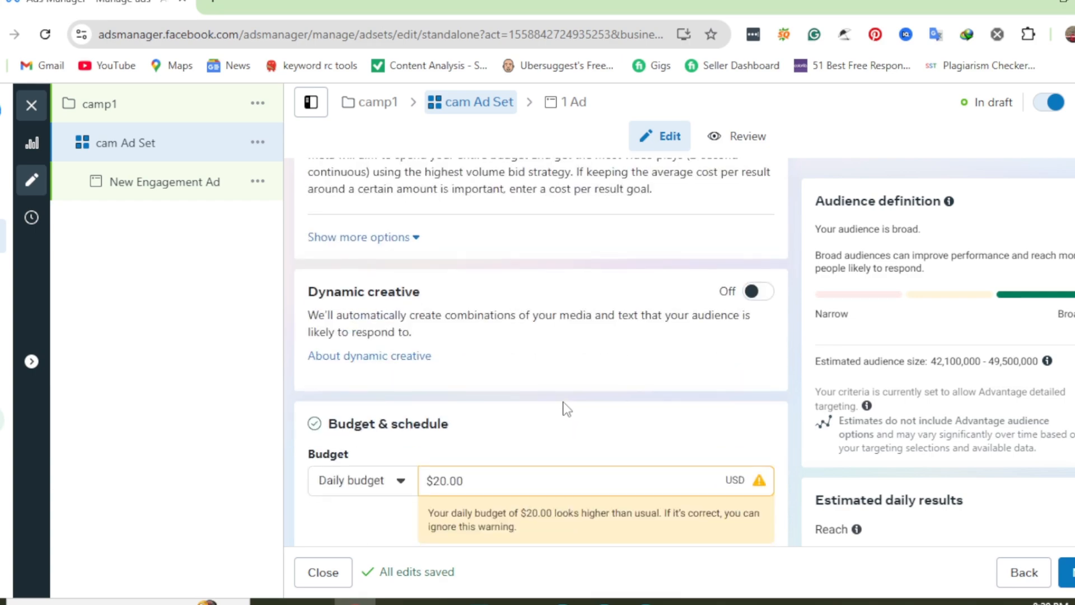
scroll(567, 409, up, 7)
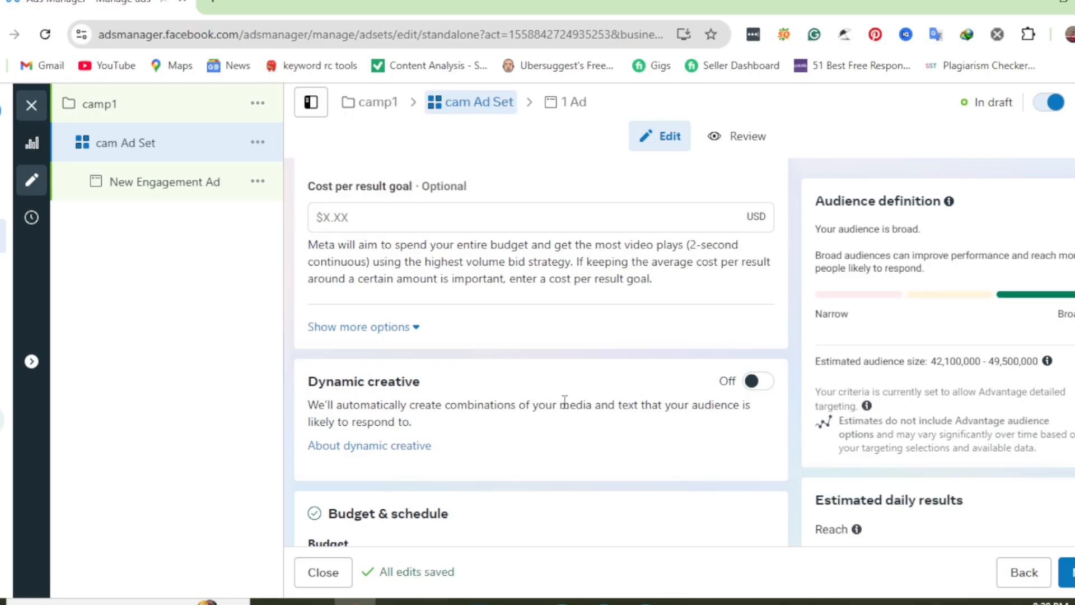
scroll(403, 422, down, 1)
scroll(404, 419, up, 3)
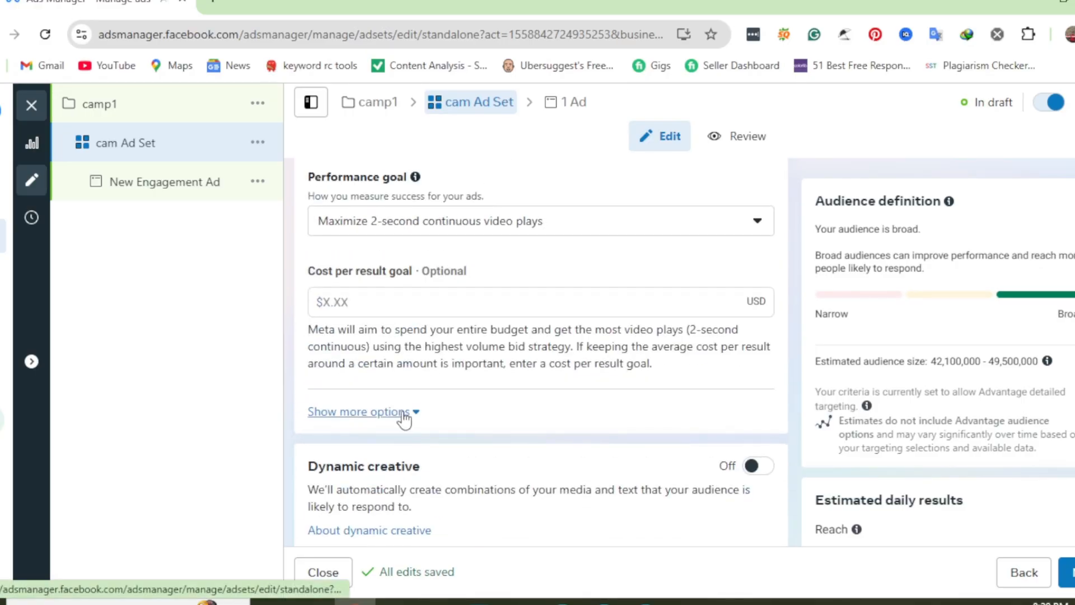
click(403, 414)
scroll(445, 396, down, 3)
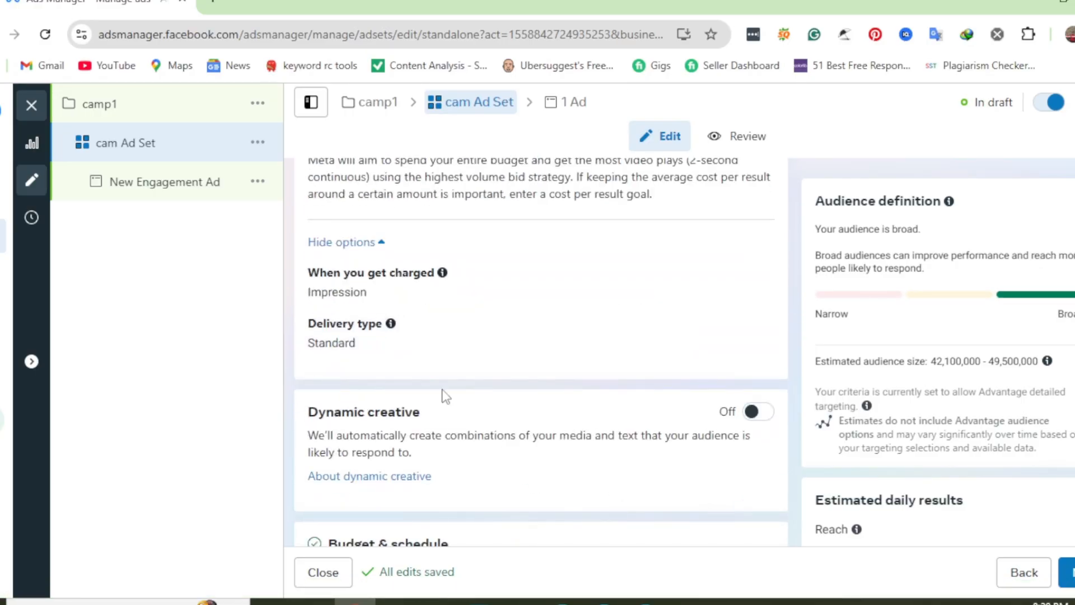
click(380, 242)
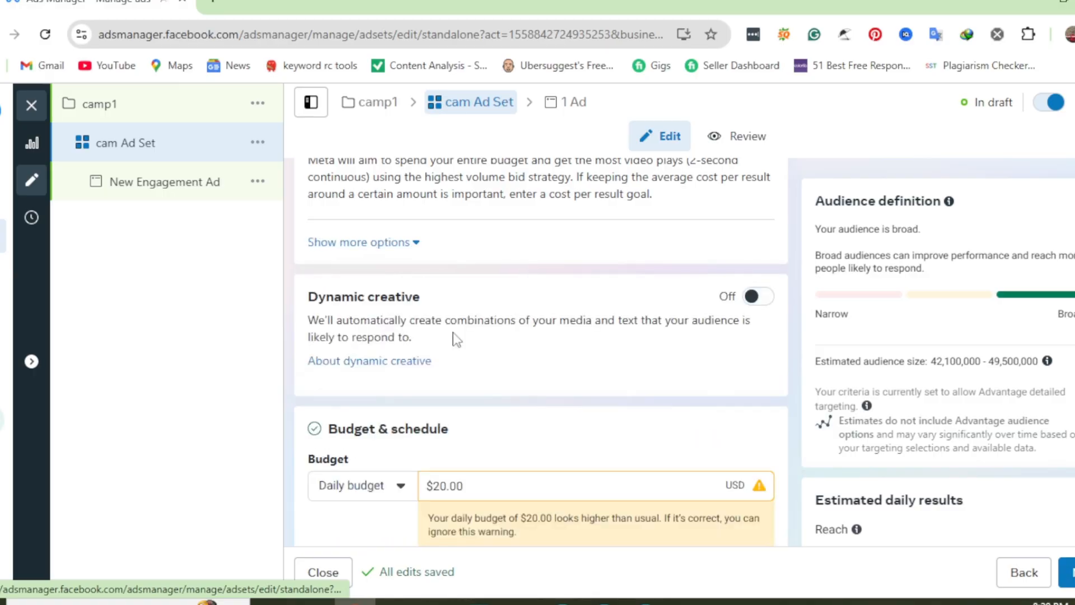
Step: Set the ad set's daily budget to $2.00
scroll(456, 339, down, 2)
click(441, 402)
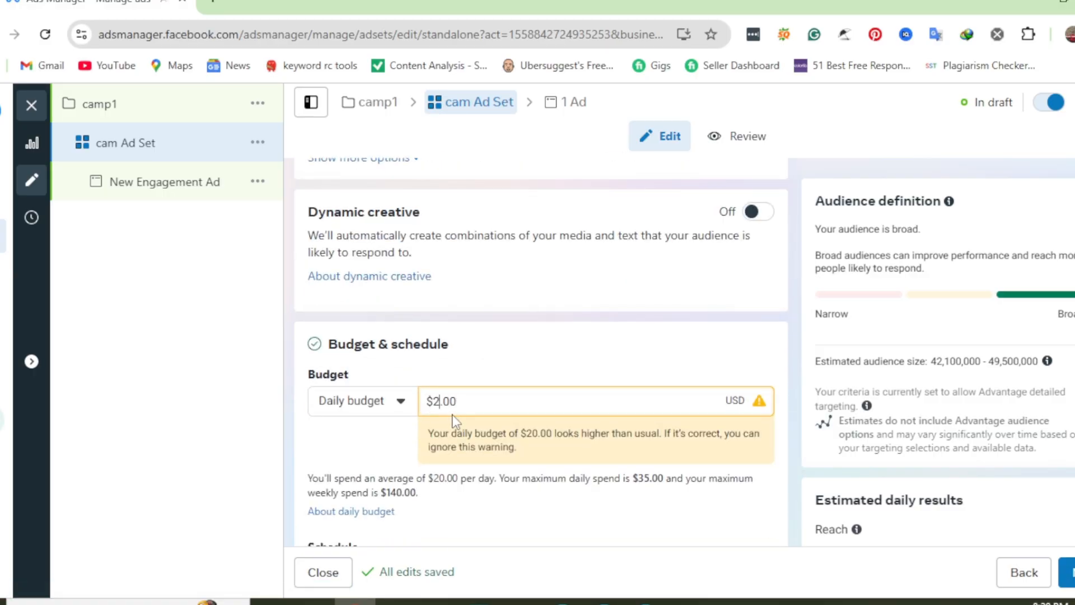
scroll(539, 490, down, 2)
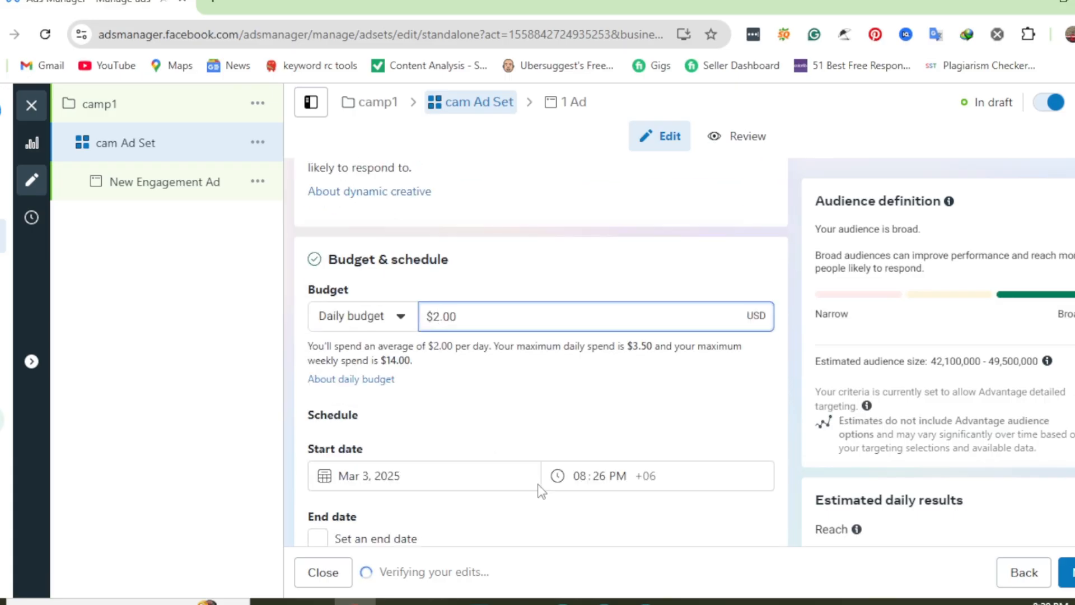
Step: Set the ad set's start date to March 4, 2025 and the start time's hour to 02 PM
scroll(539, 487, down, 3)
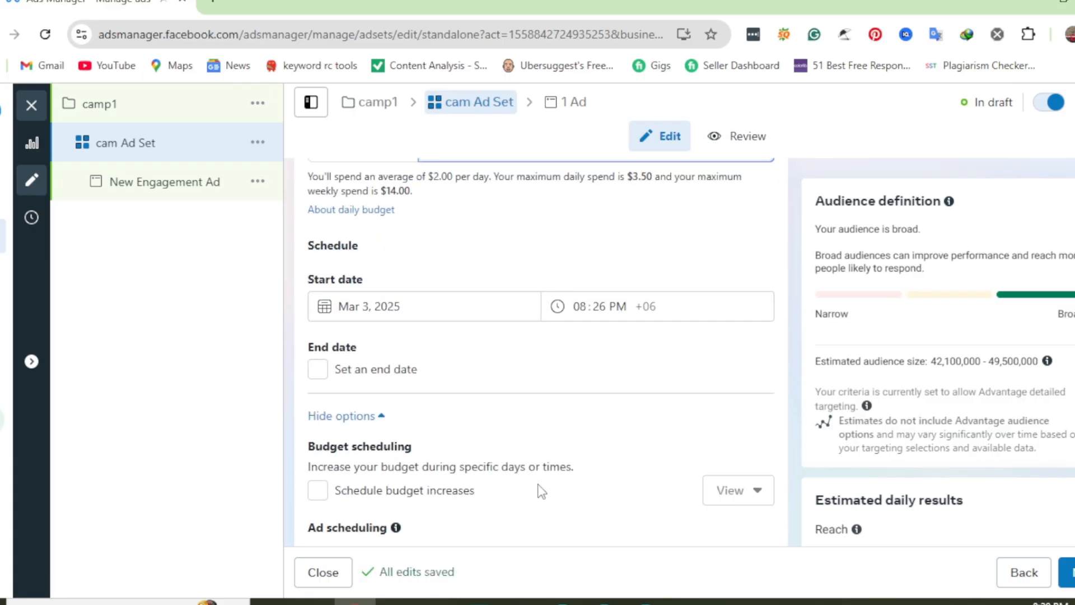
click(353, 306)
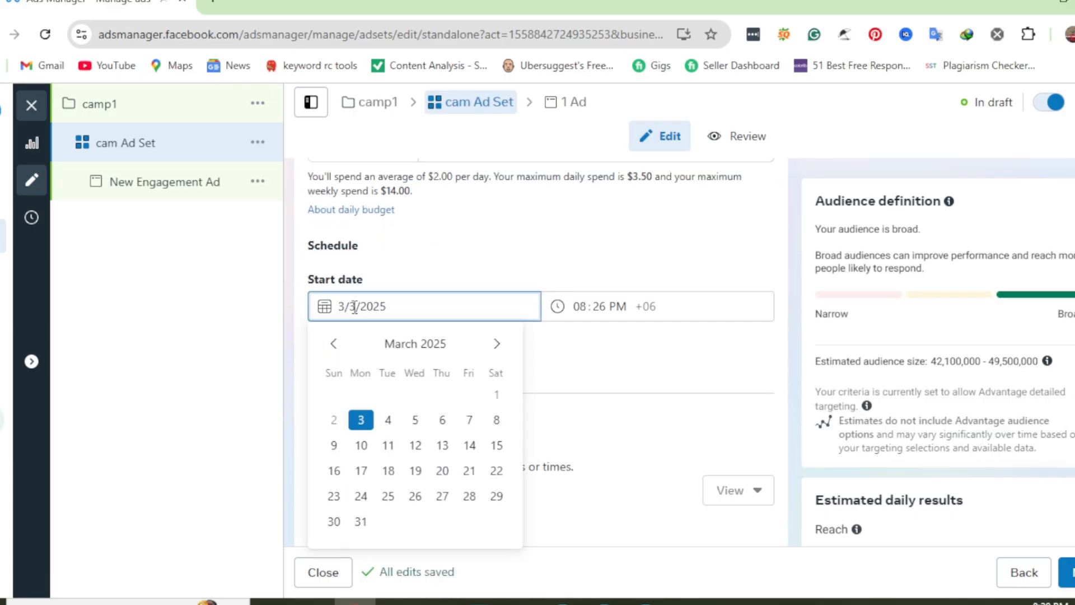
click(387, 421)
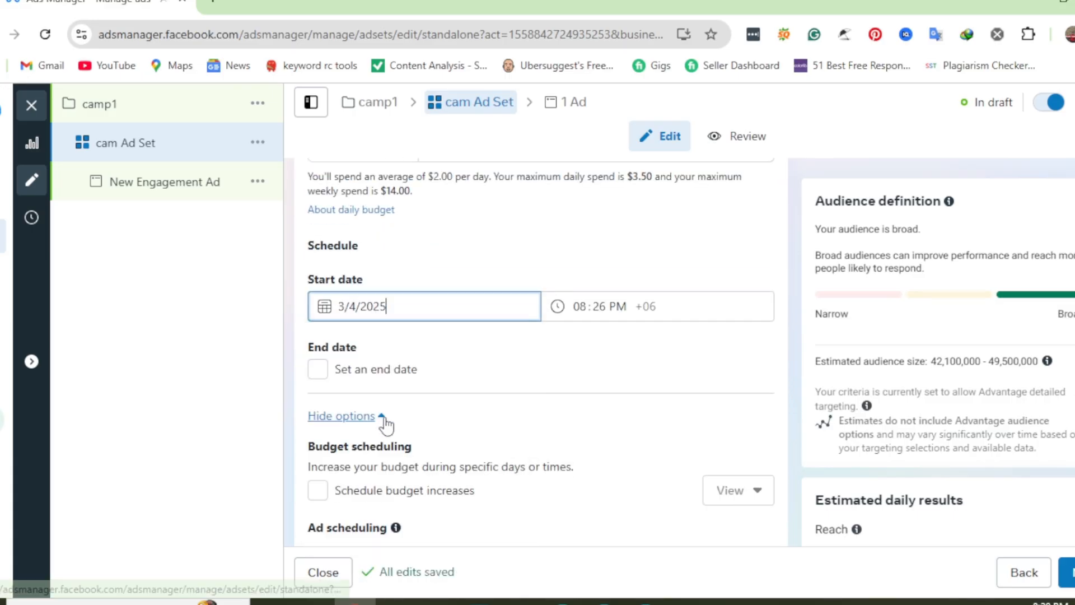
click(588, 306)
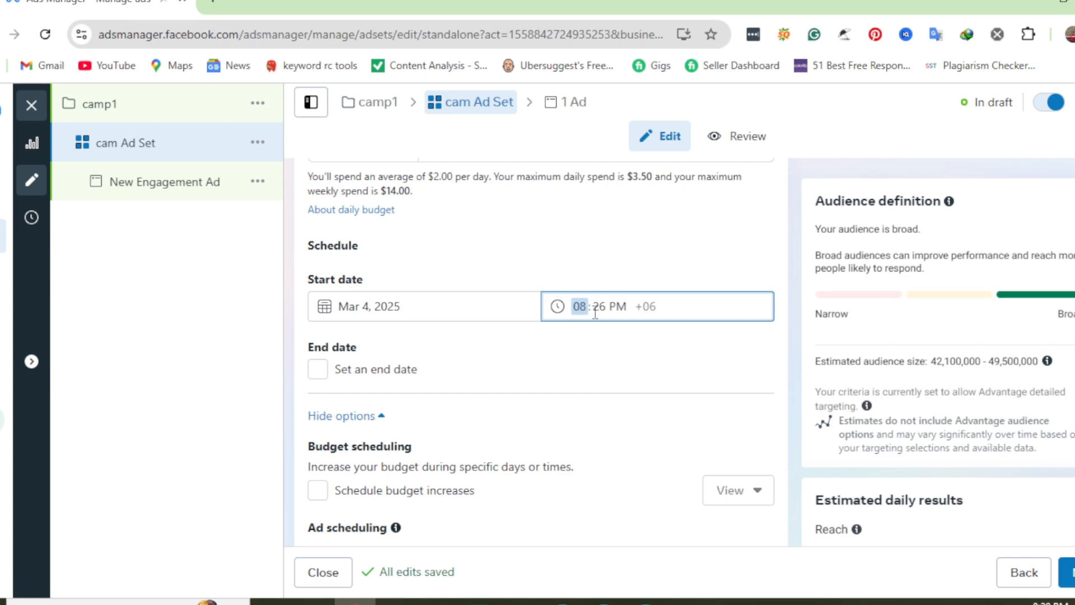
text(2)
Step: Enable Schedule budget increases for the ad set and show its time period settings
scroll(311, 336, down, 2)
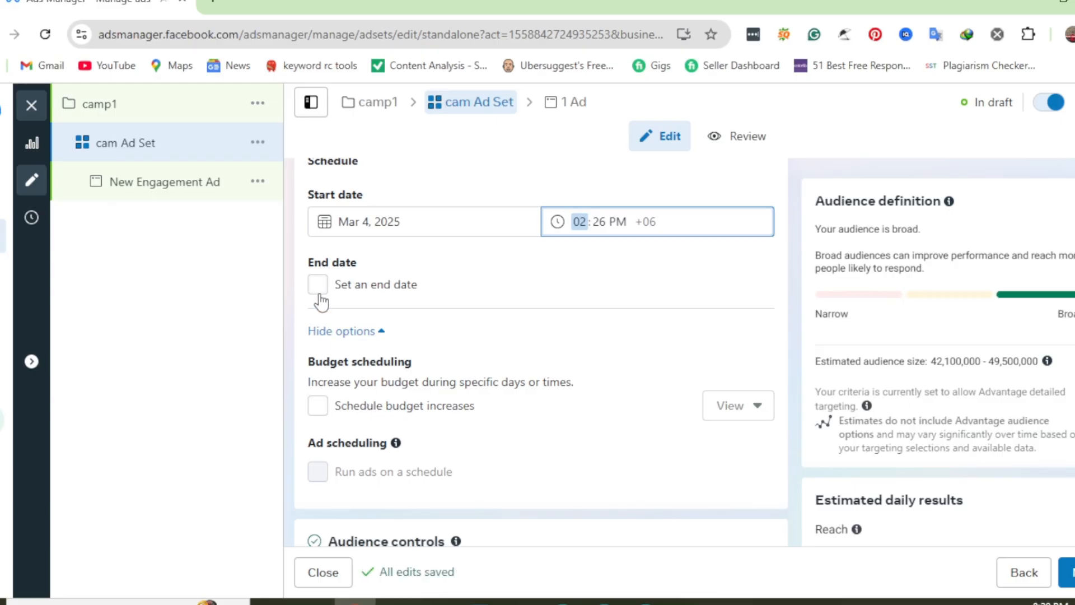
click(327, 412)
click(325, 412)
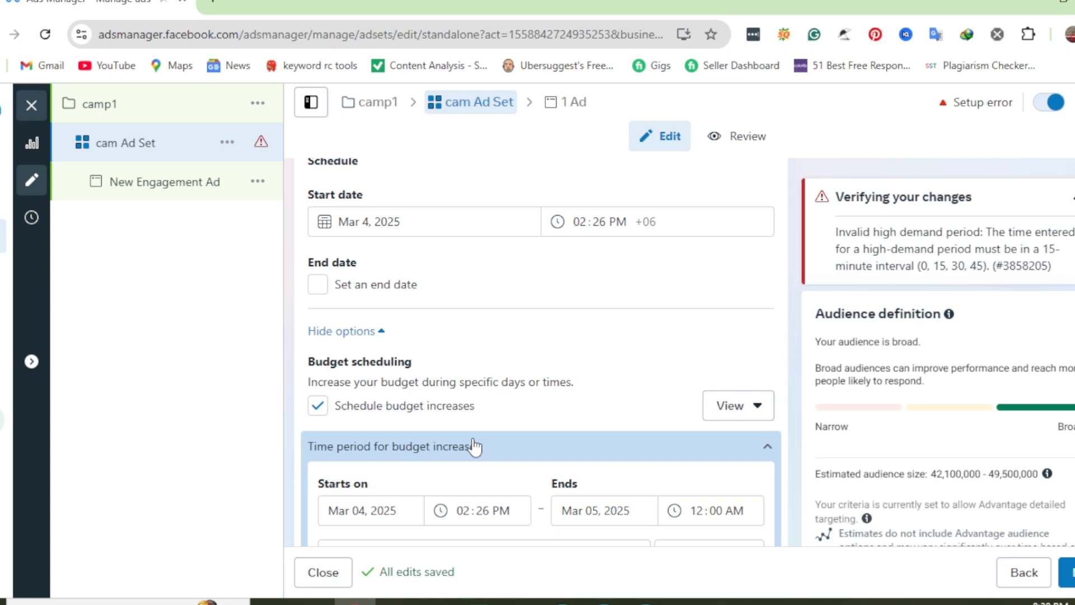
scroll(473, 443, down, 3)
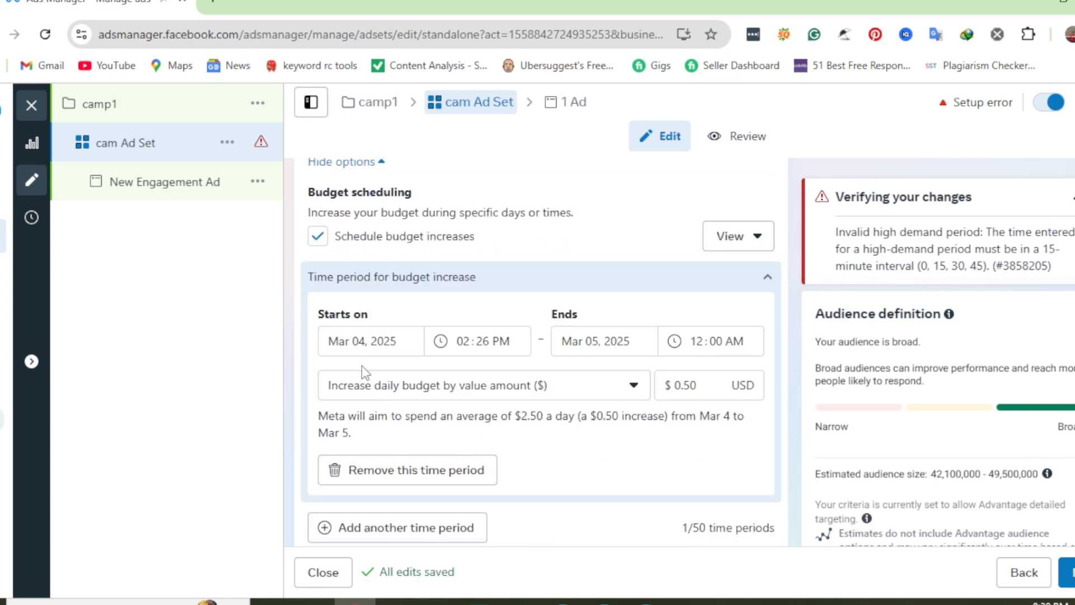
Step: Set the minutes of the ad set's schedule start time to 00 so it starts at 02:00 PM
scroll(415, 387, up, 2)
scroll(415, 386, up, 6)
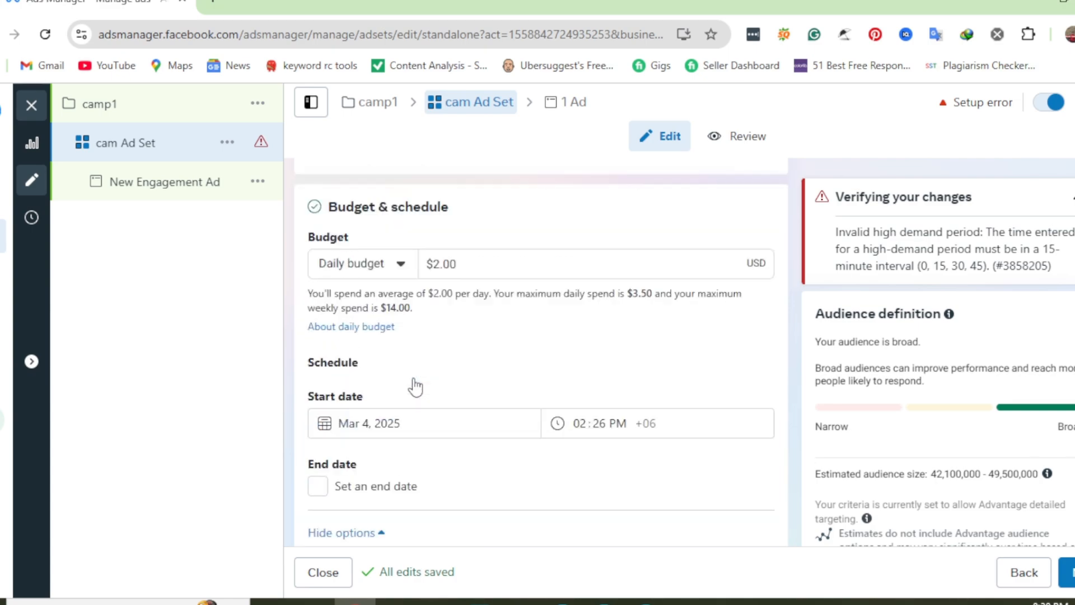
click(600, 476)
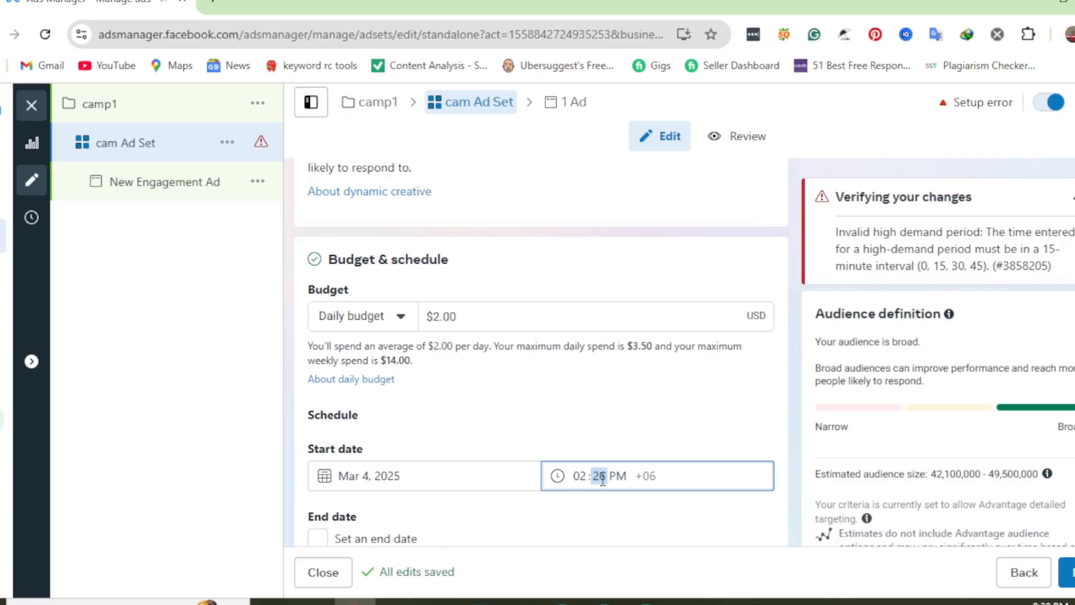
text(00)
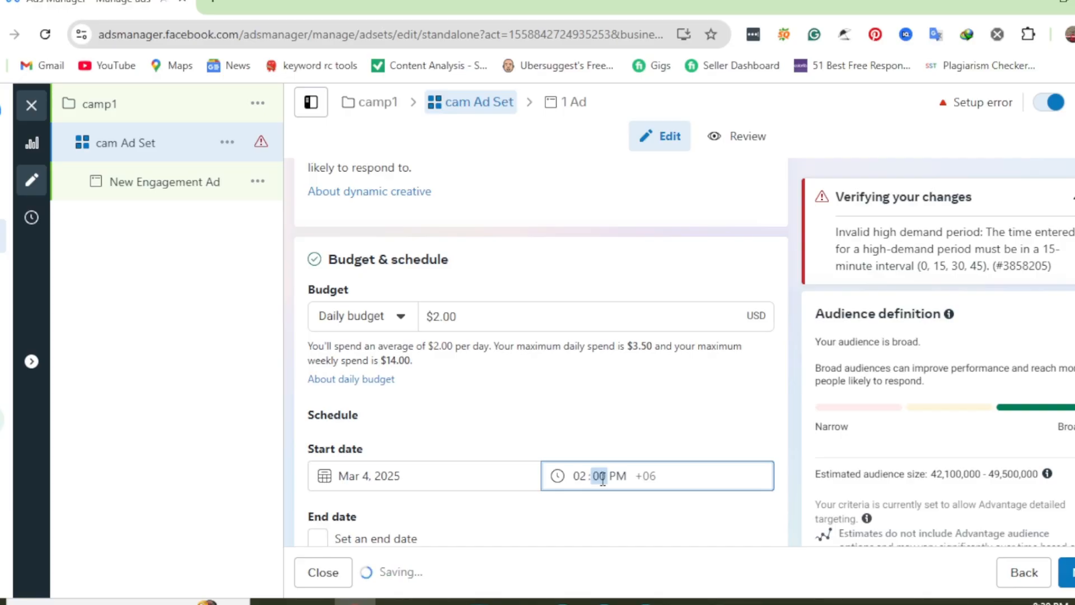
Step: Set the budget increase period's start time to 02:00 PM
scroll(604, 477, down, 3)
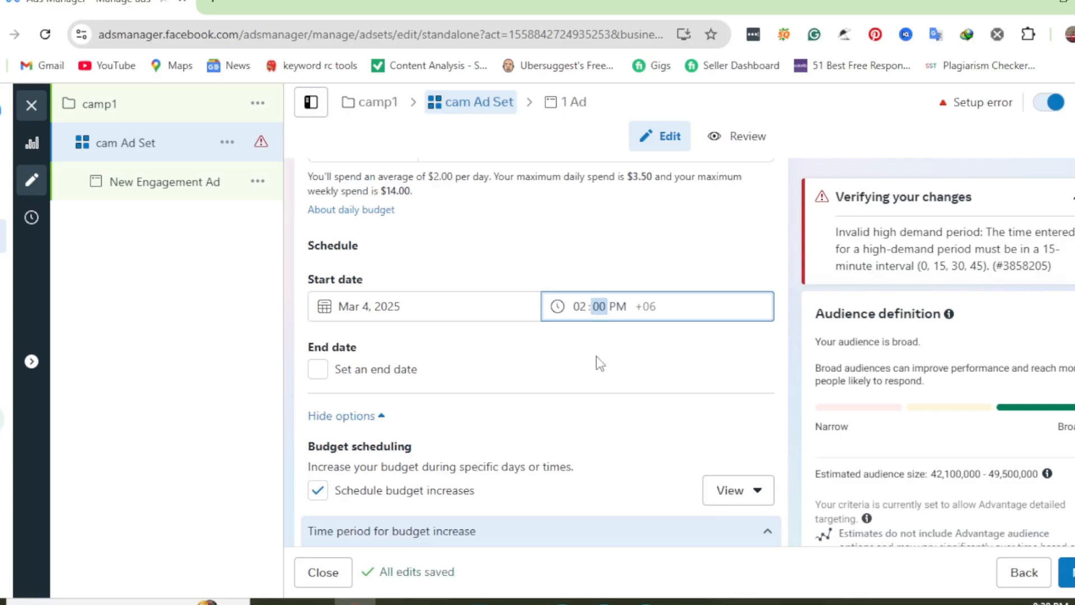
scroll(597, 362, down, 5)
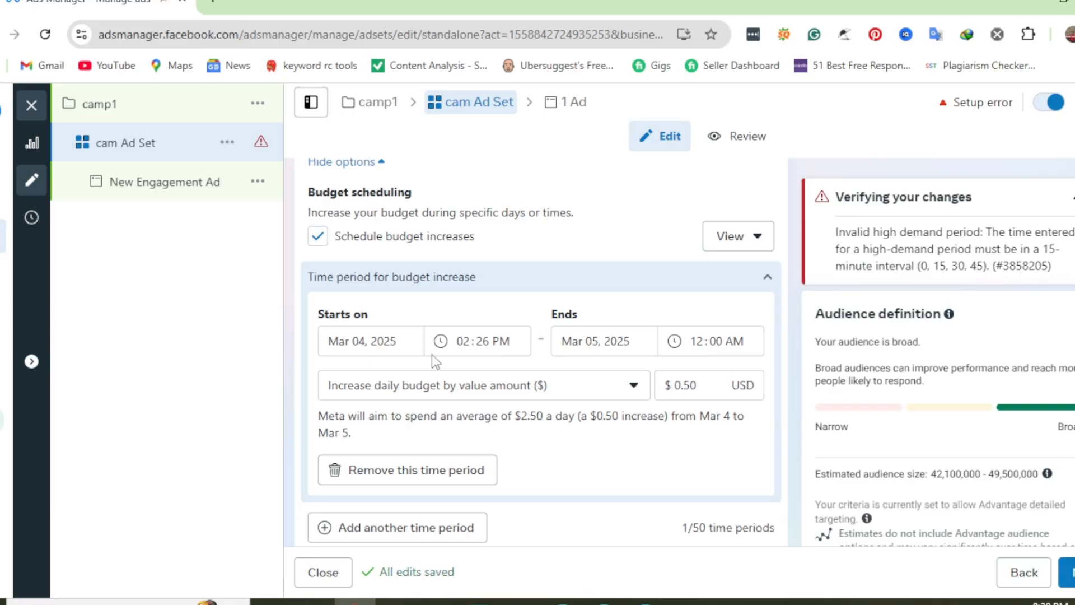
click(486, 343)
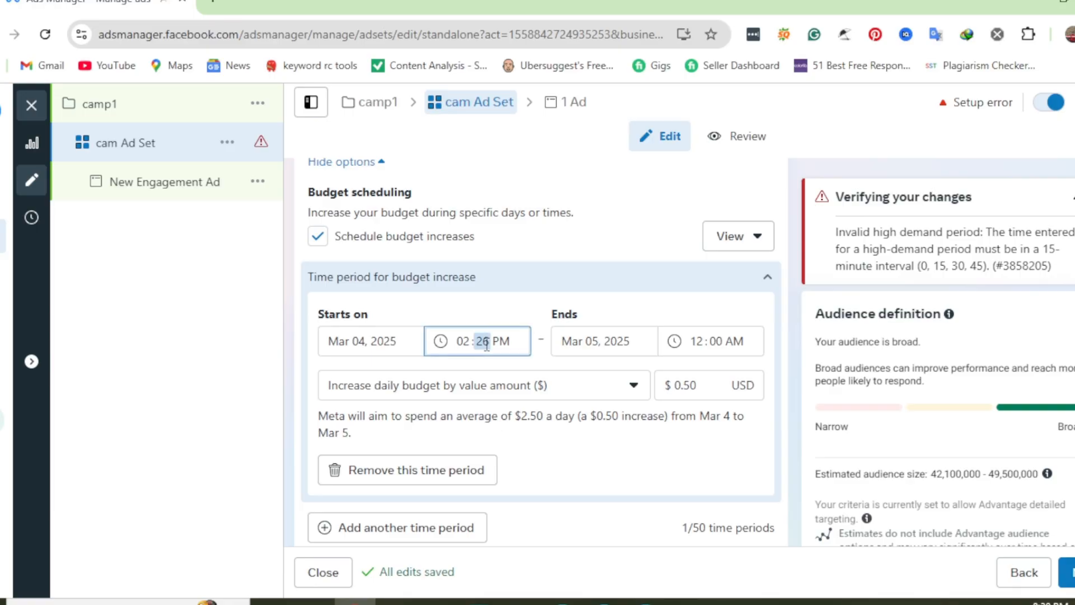
text(00)
Step: Set the budget increase period to end on March 9, 2025 at 09:00 PM
click(596, 345)
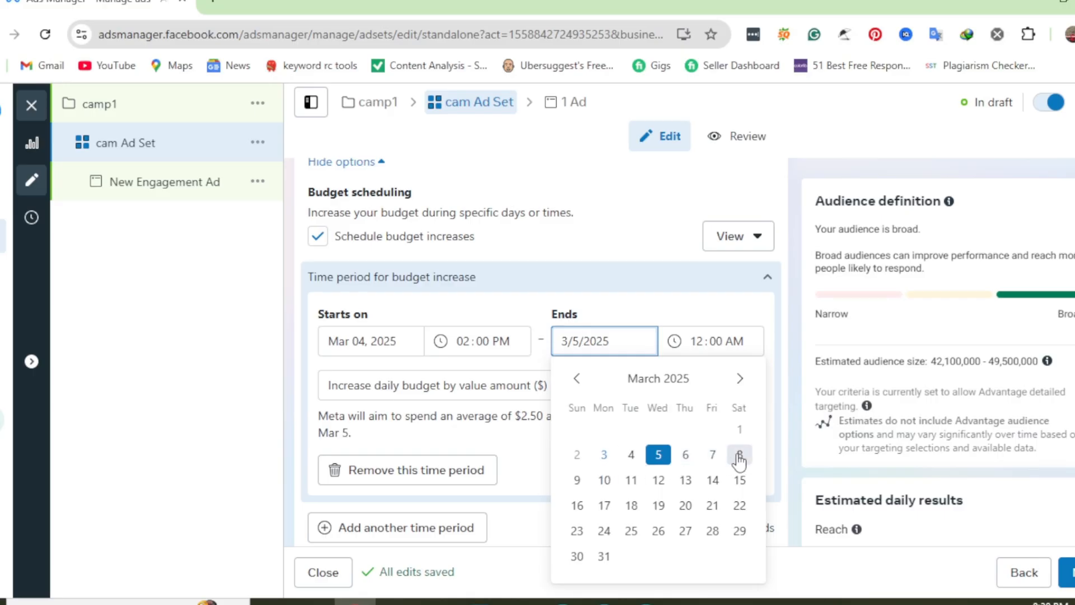
click(578, 480)
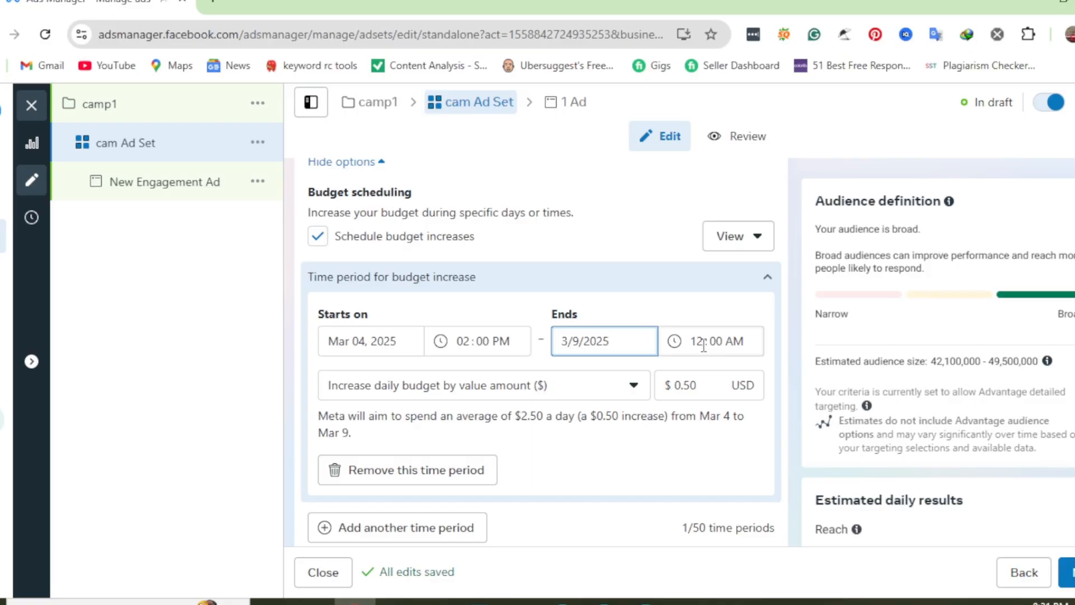
click(699, 342)
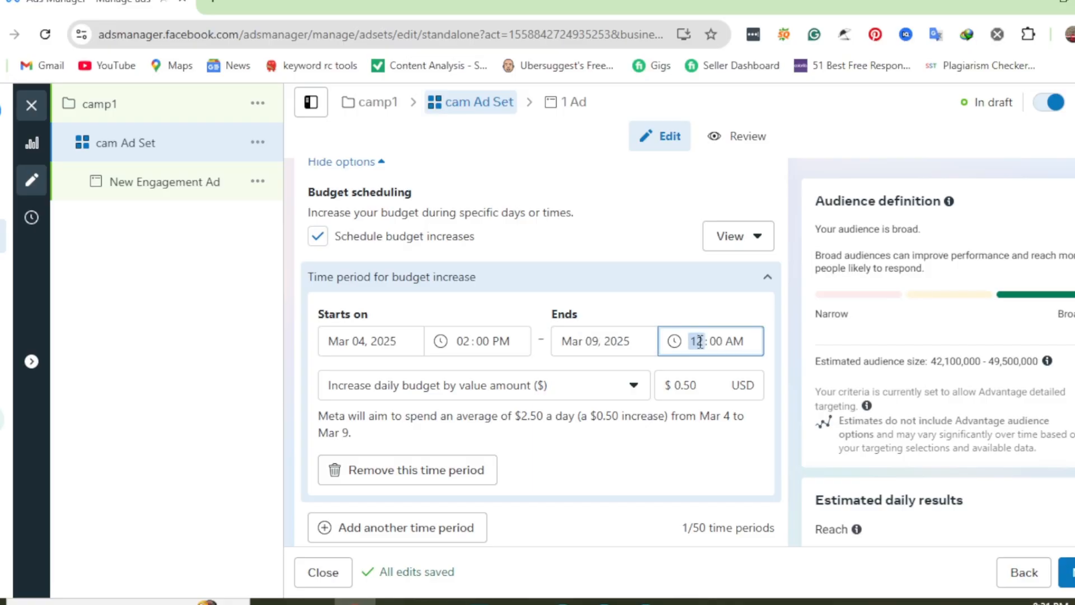
text(9)
click(735, 341)
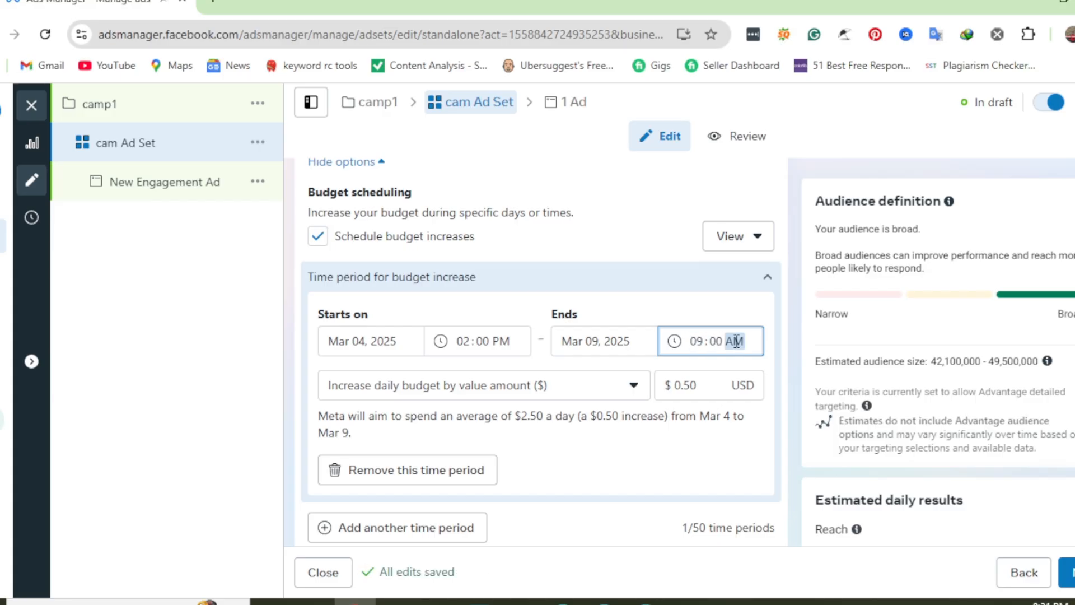
text(p)
scroll(628, 451, down, 4)
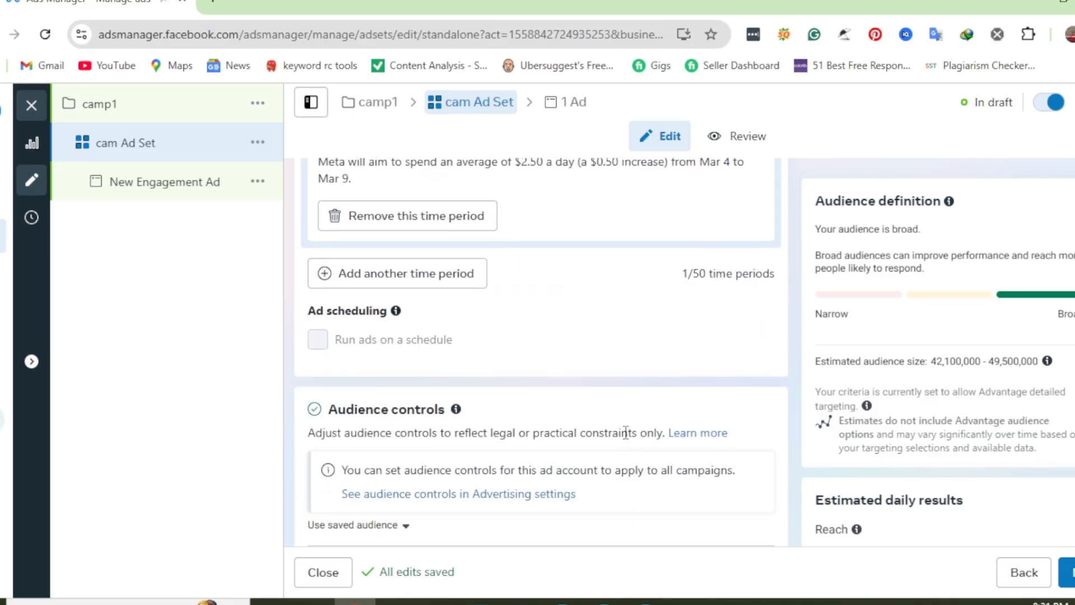
scroll(511, 439, up, 3)
scroll(571, 451, up, 4)
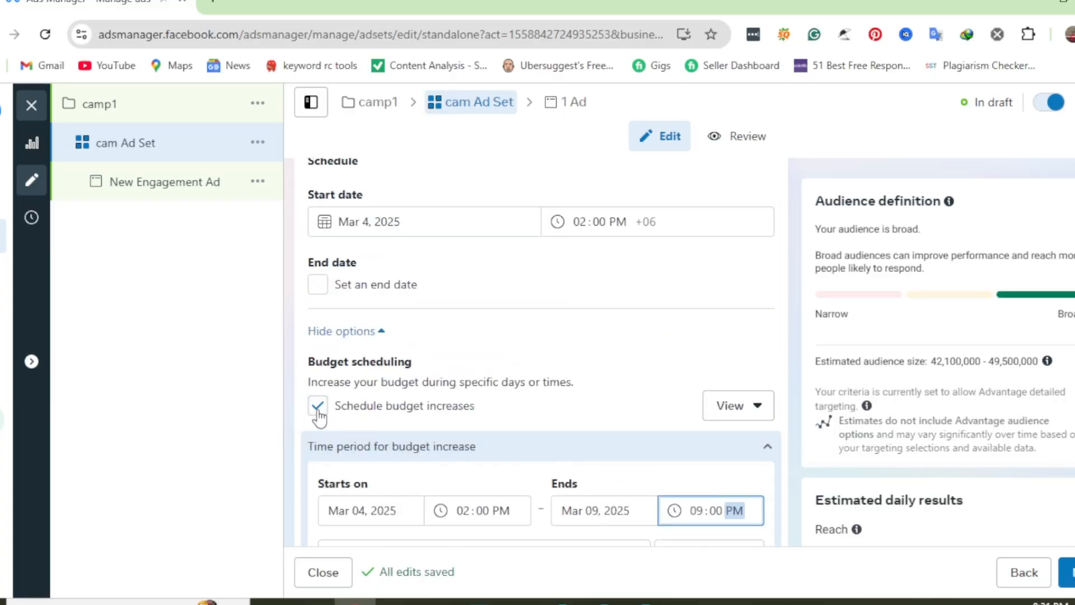
scroll(569, 420, down, 6)
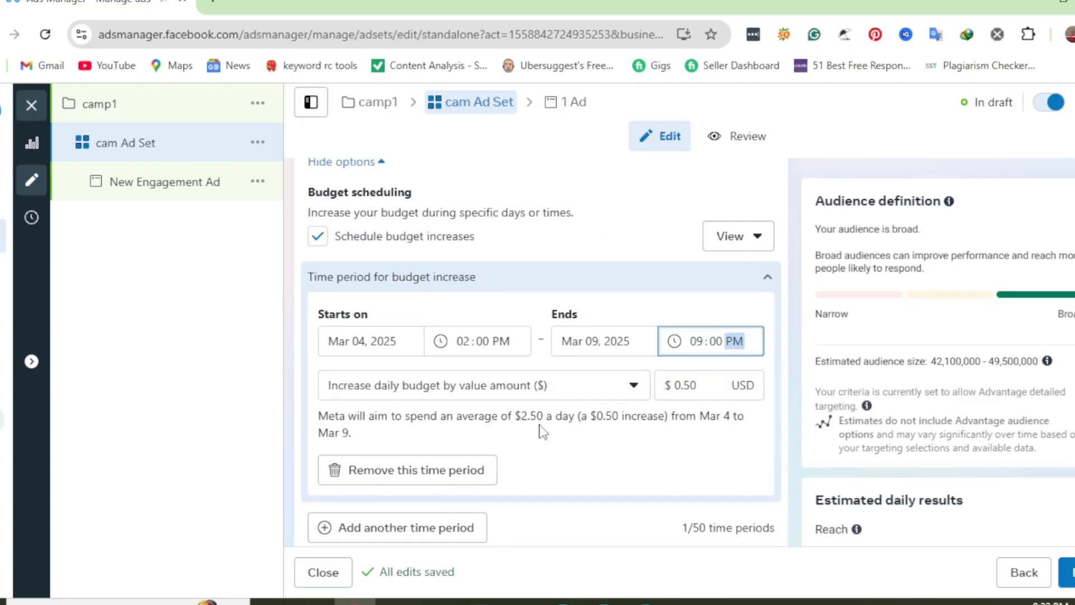
Step: Search the audience locations for "aman bazar" and include the place Aman Bazar - আমান বাজার as the ad set's target
scroll(541, 426, down, 6)
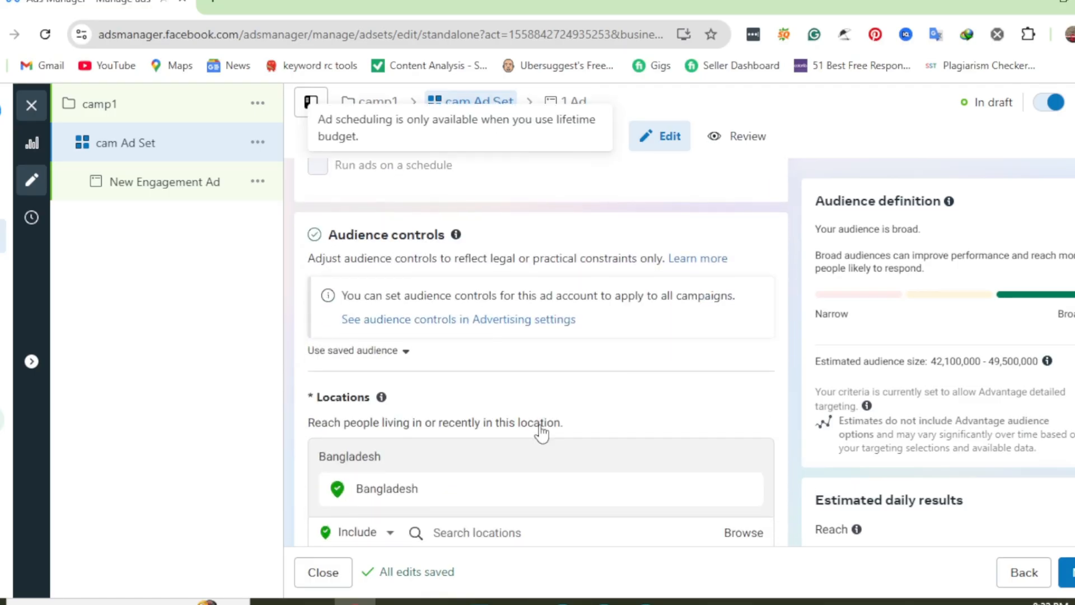
scroll(540, 433, up, 3)
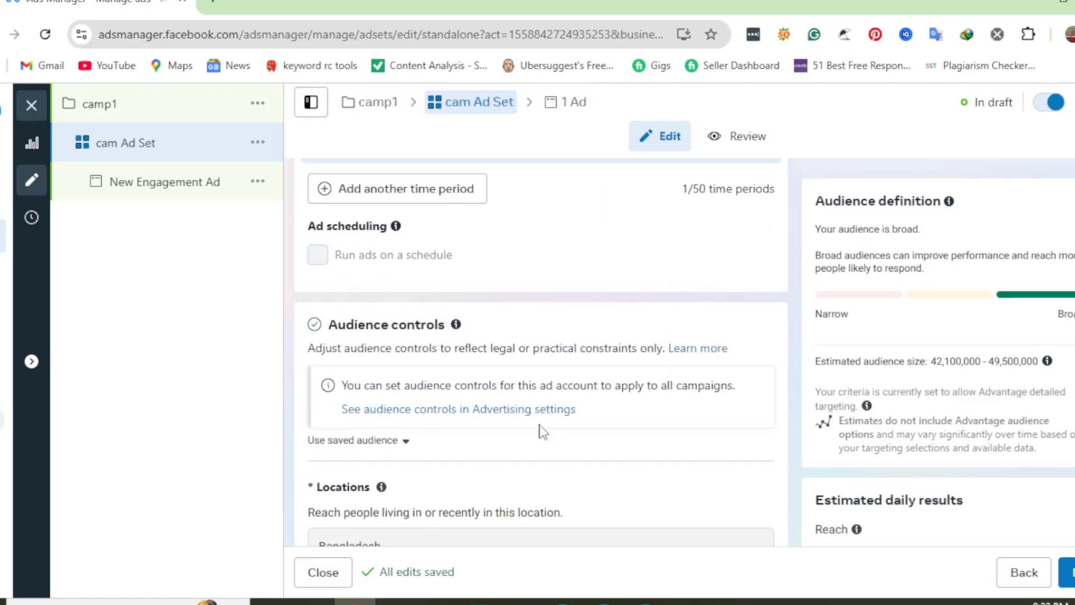
scroll(541, 431, down, 5)
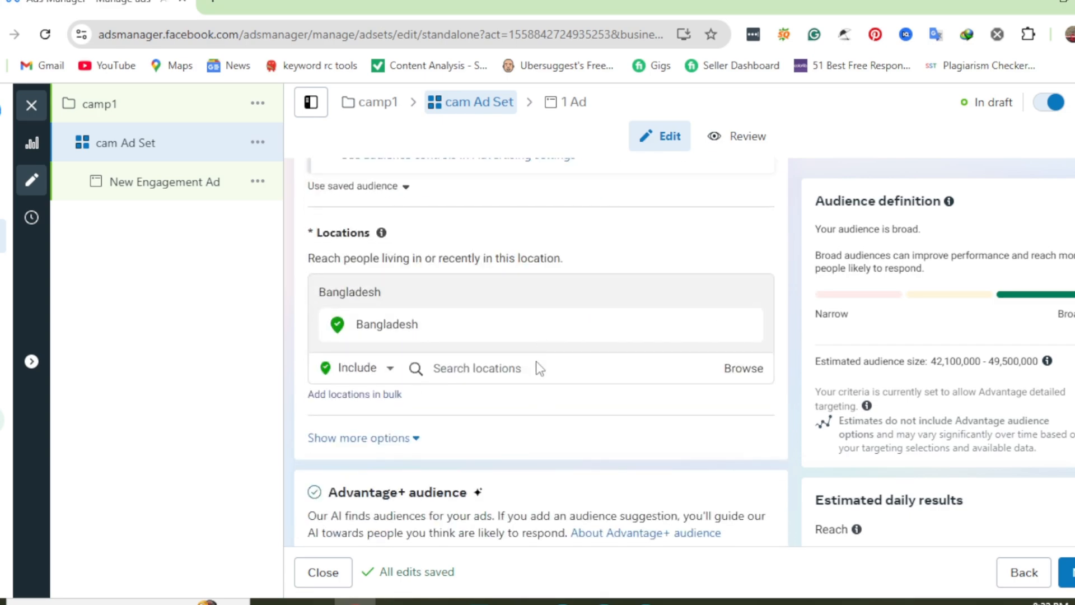
click(535, 362)
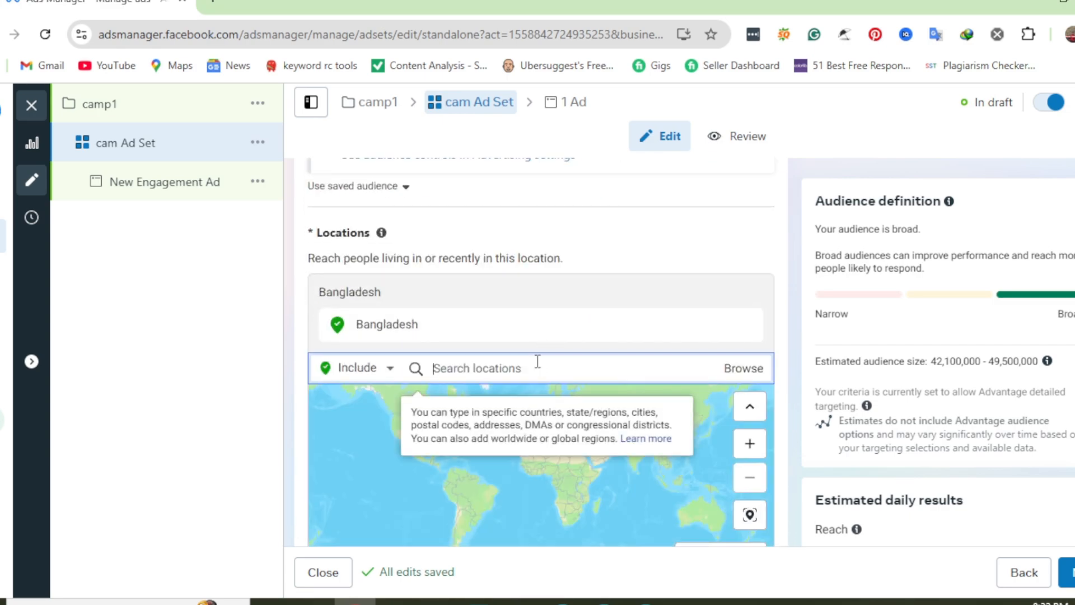
text(ama)
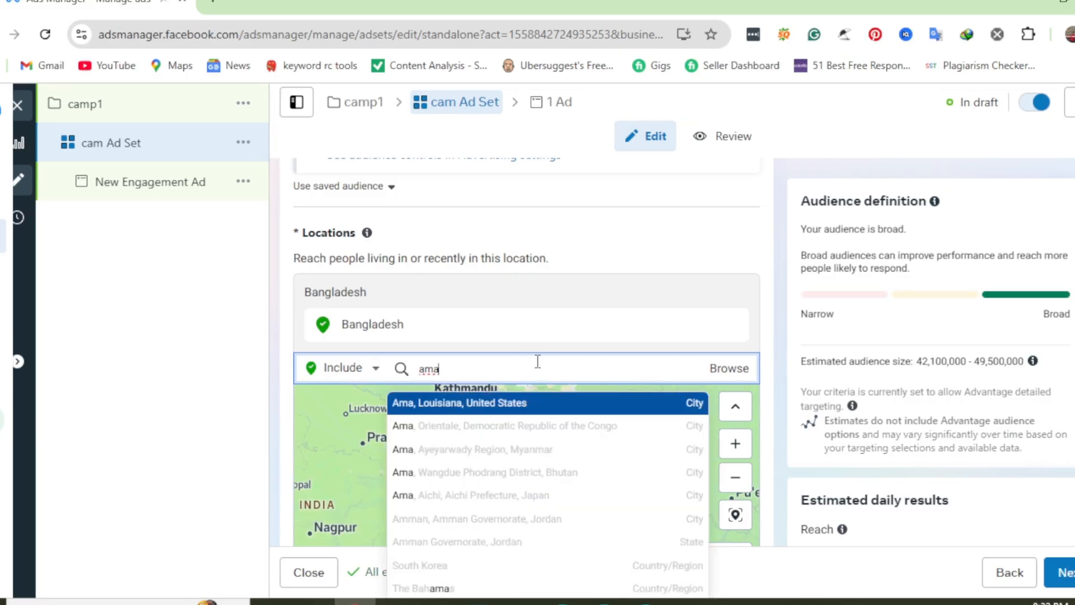
text(n bazar)
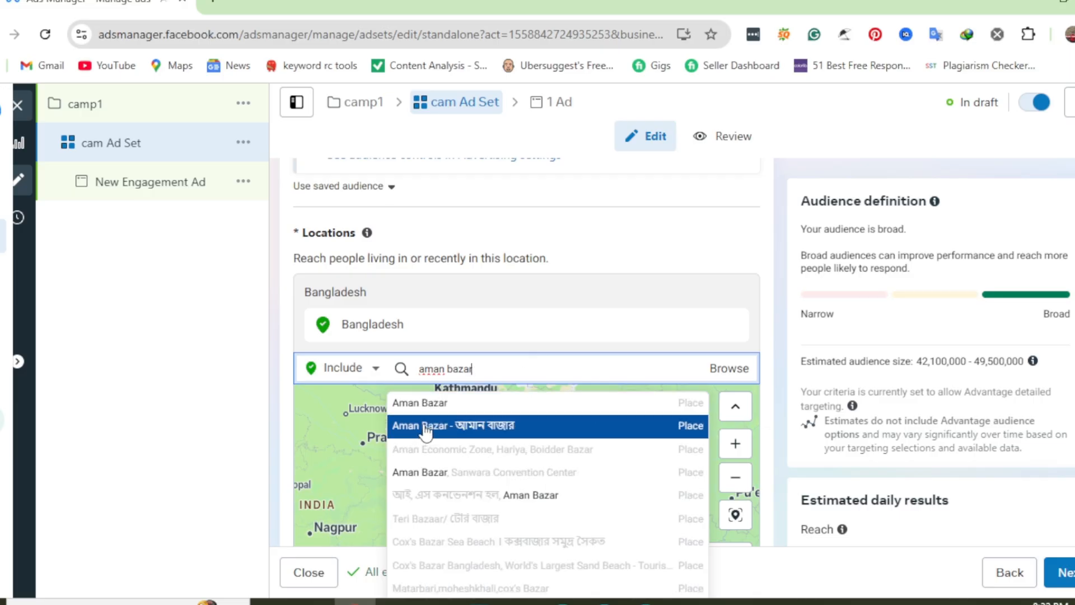
click(424, 426)
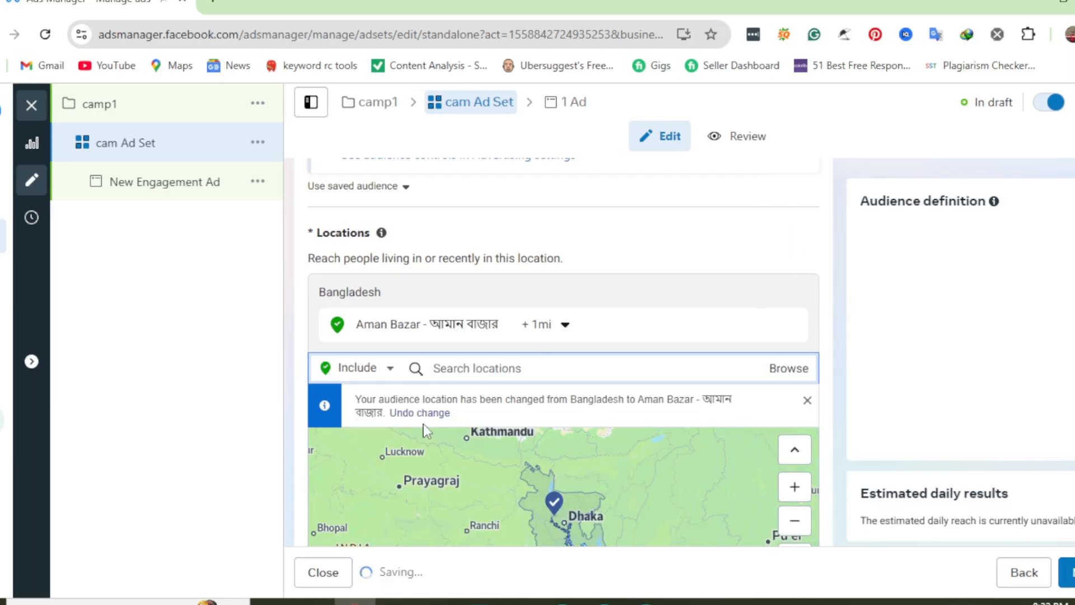
Step: Set the targeting radius around Aman Bazar to 5 mi
click(565, 326)
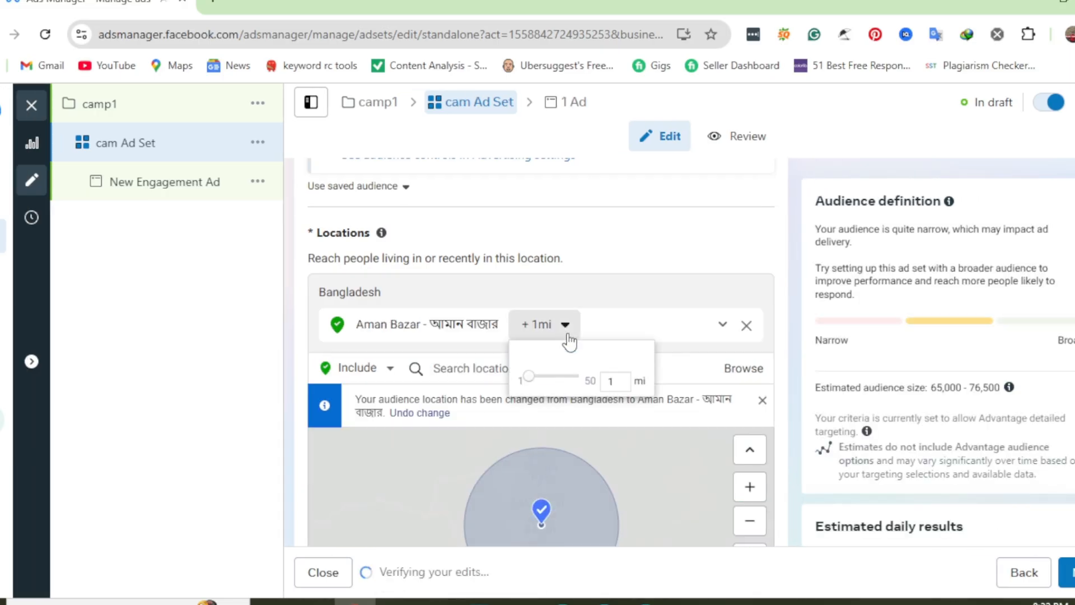
click(626, 381)
key(BackSpace)
text(5)
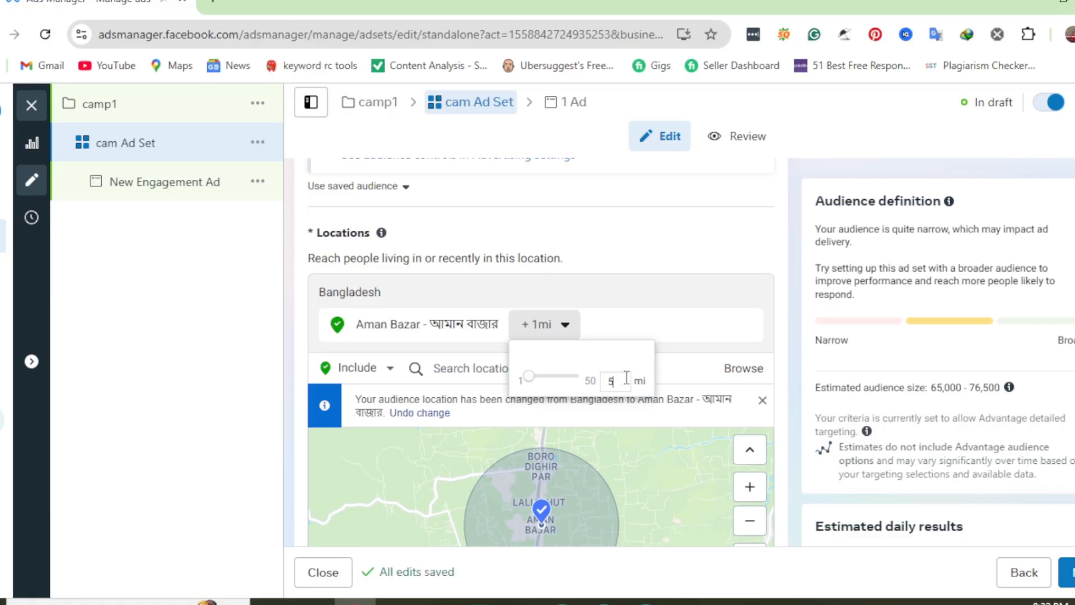
click(647, 476)
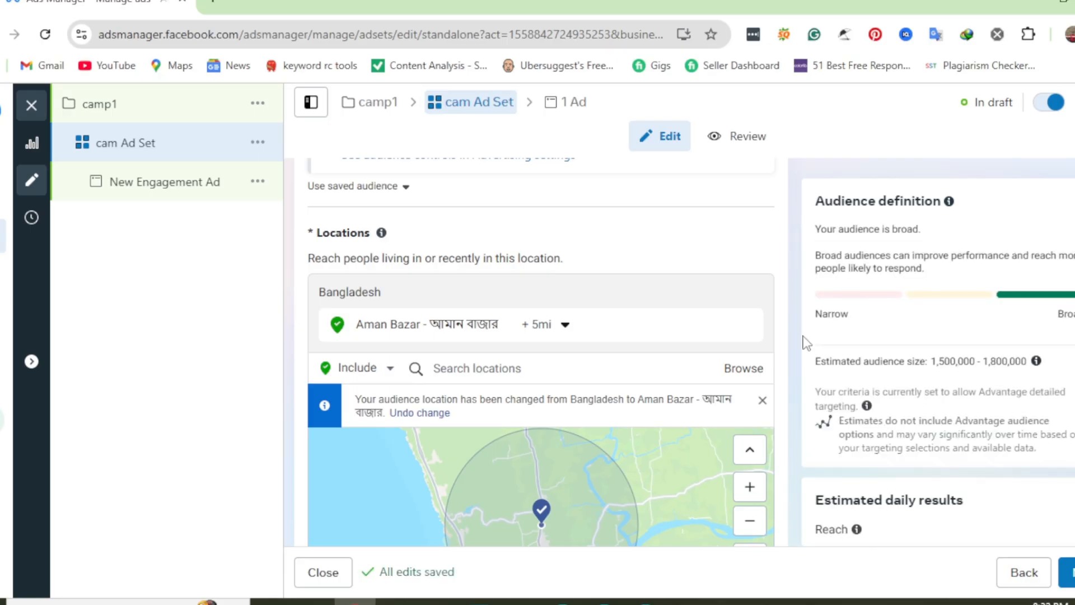
Step: Search the audience locations for "chittagong univ" and include the place Chittagong University as a second target location
scroll(612, 472, down, 5)
scroll(583, 405, up, 3)
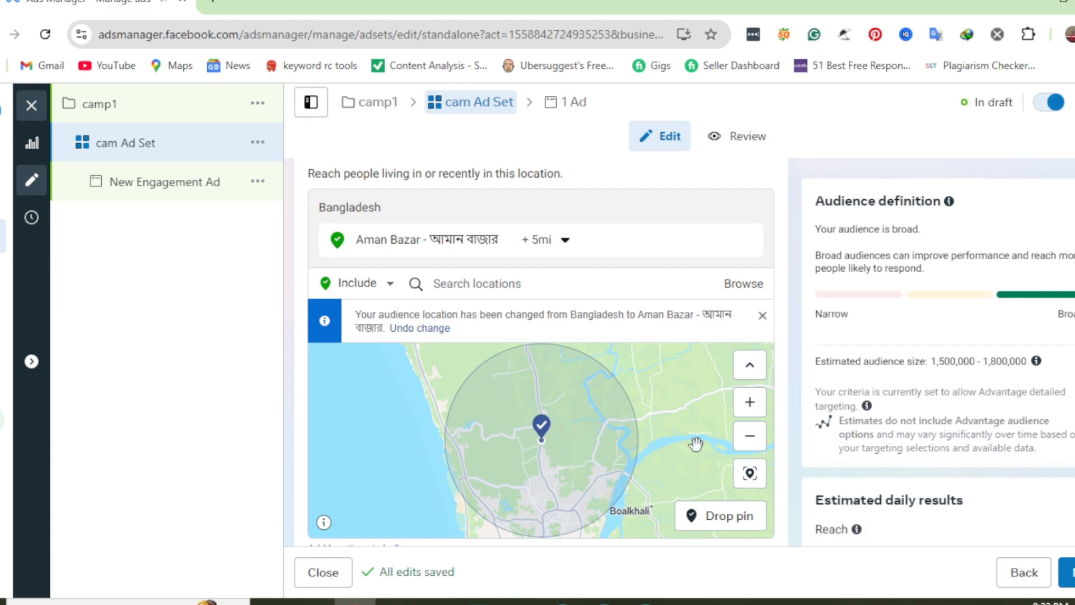
drag(529, 377, 533, 403)
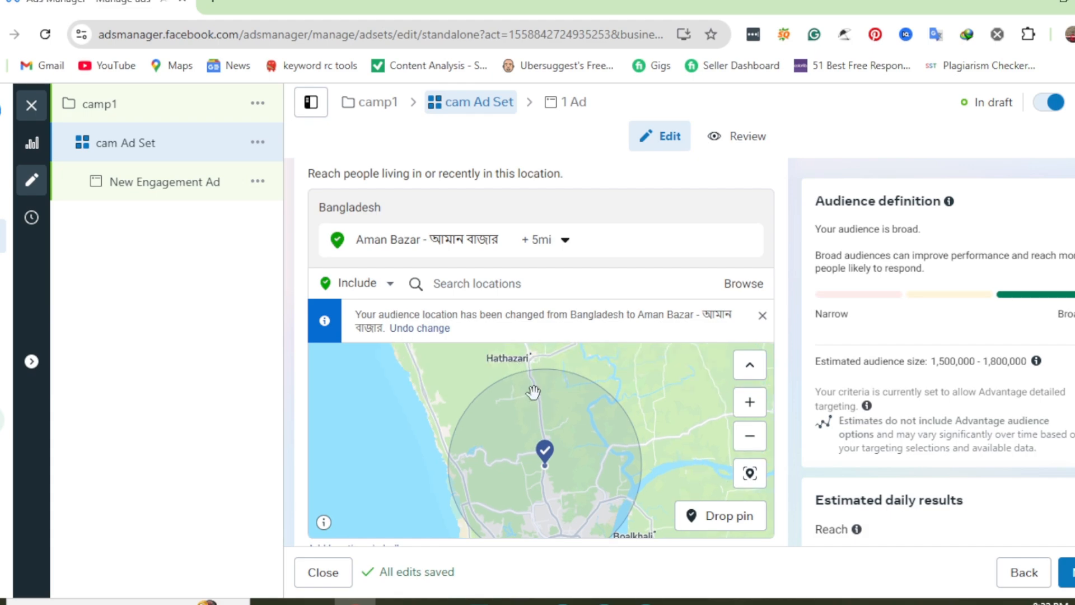
scroll(532, 391, up, 2)
scroll(537, 410, down, 2)
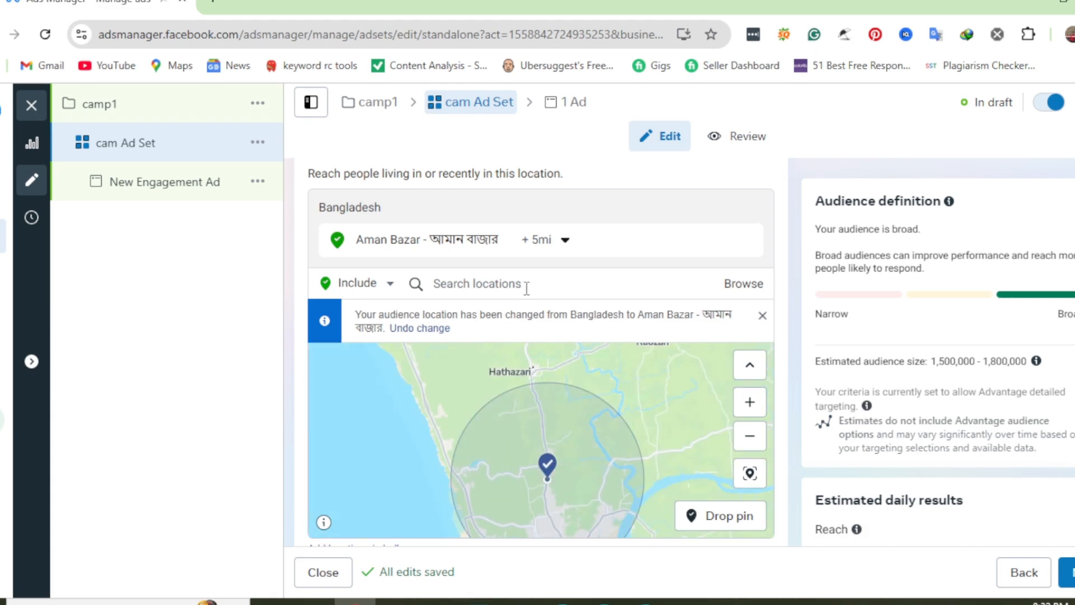
click(526, 284)
text(un)
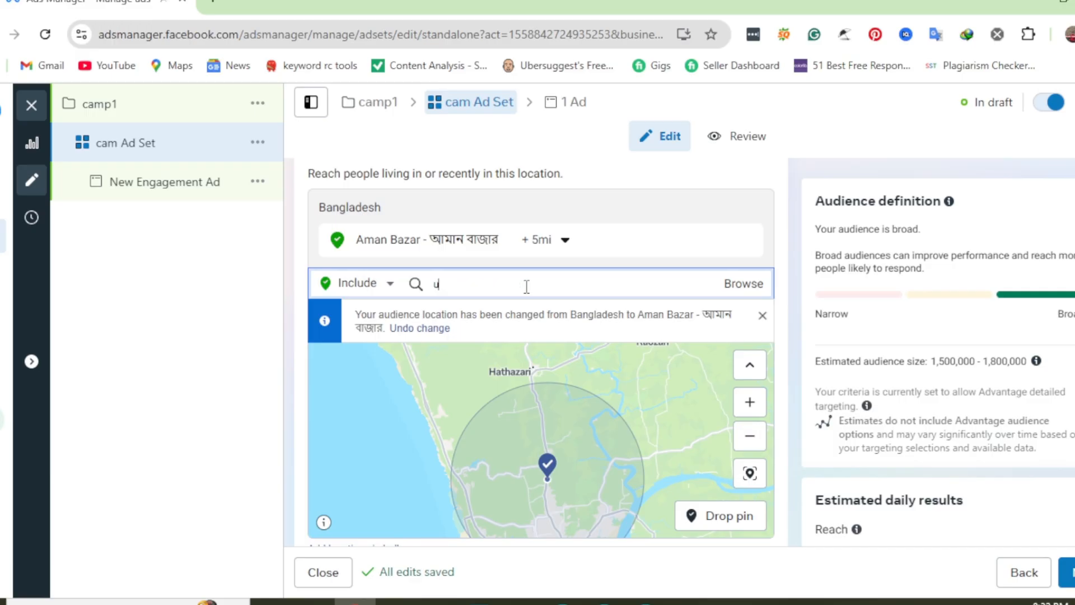
key(BackSpace)
key(BackSpace)
text(chittago)
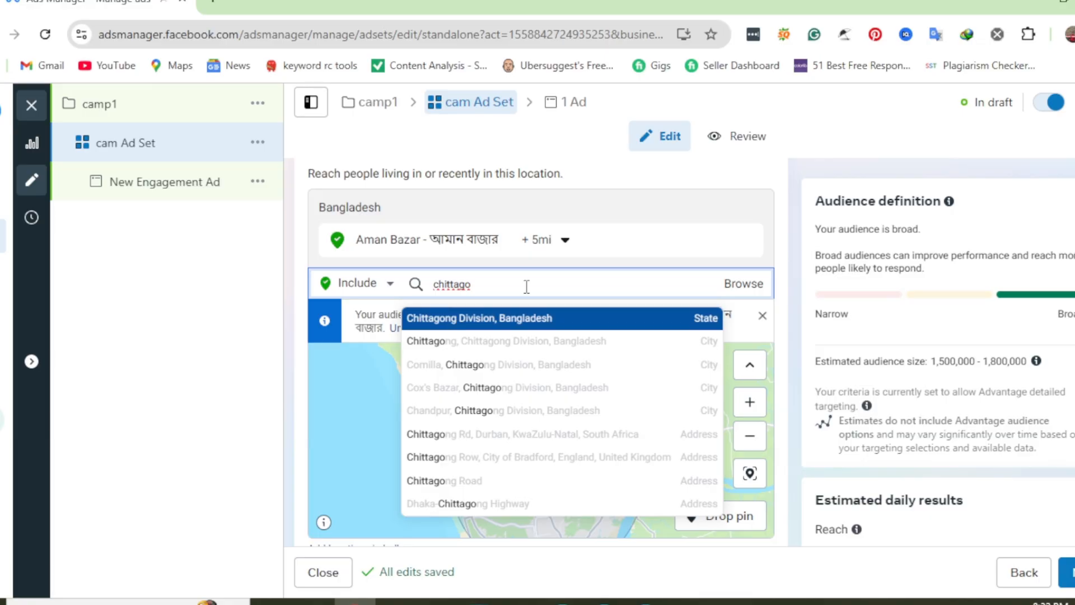
text(ng un)
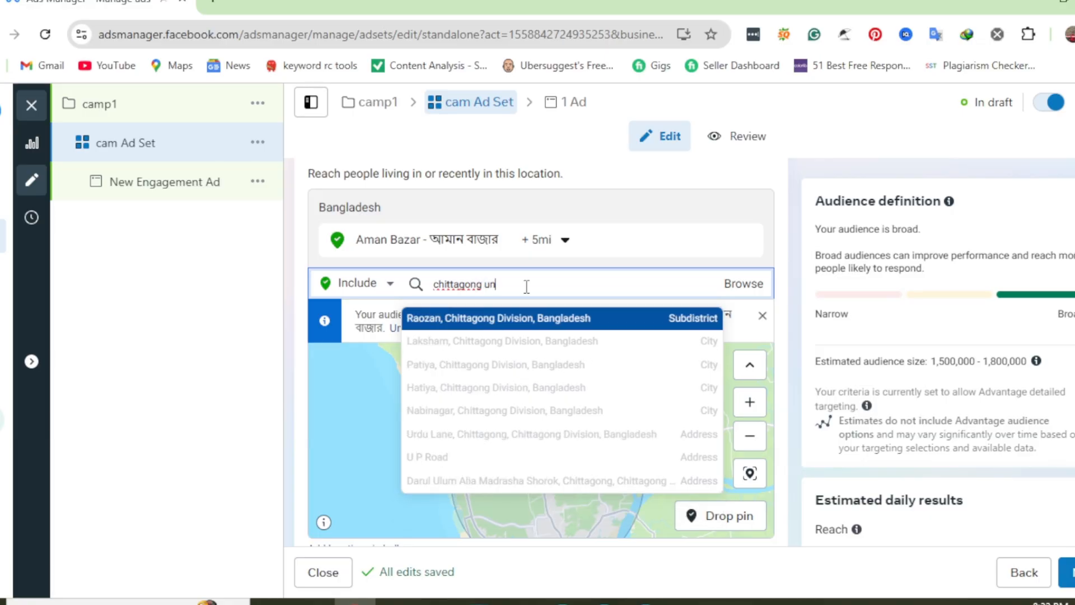
text(i)
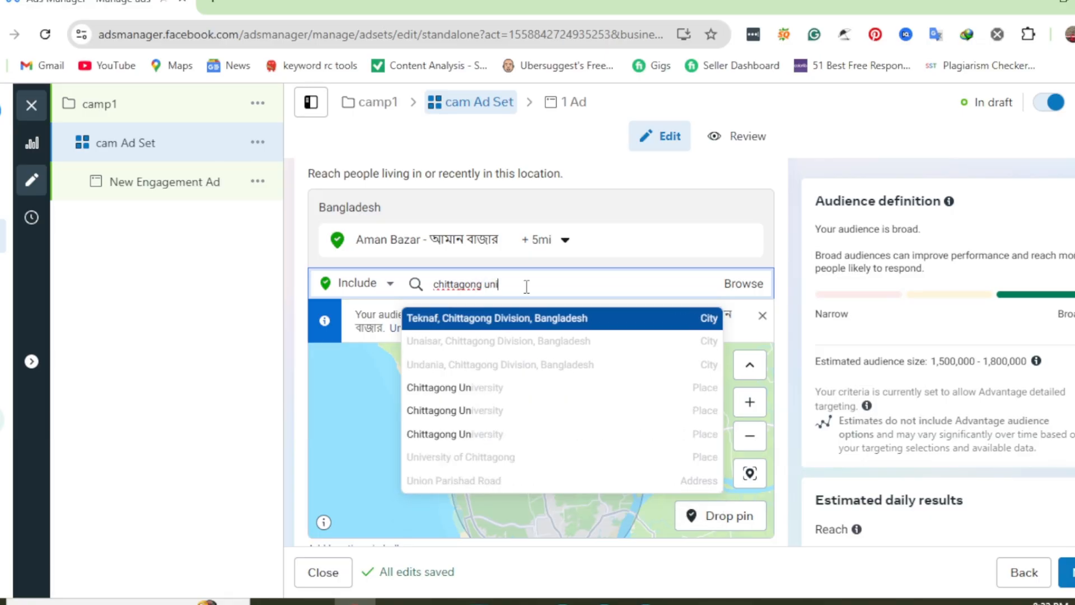
text(v)
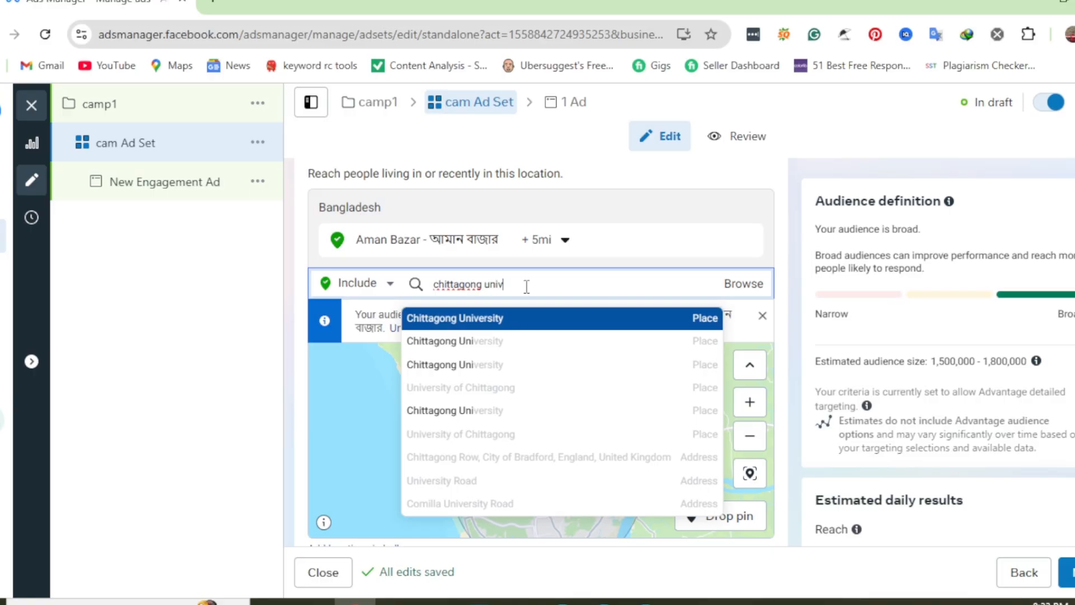
click(503, 318)
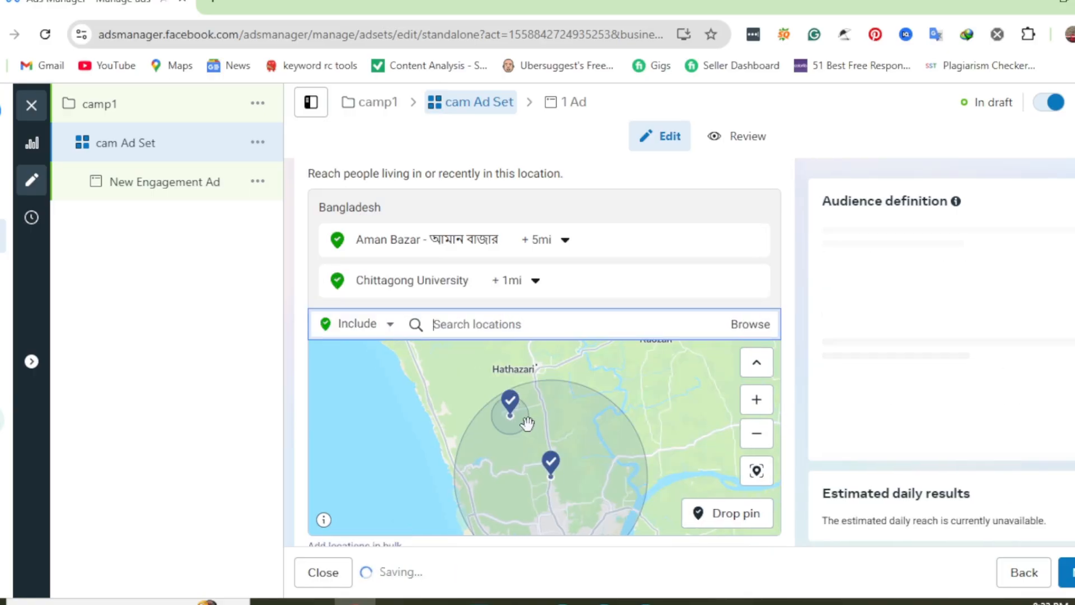
Step: Set the targeting radius around Chittagong University to 3 mi
click(535, 281)
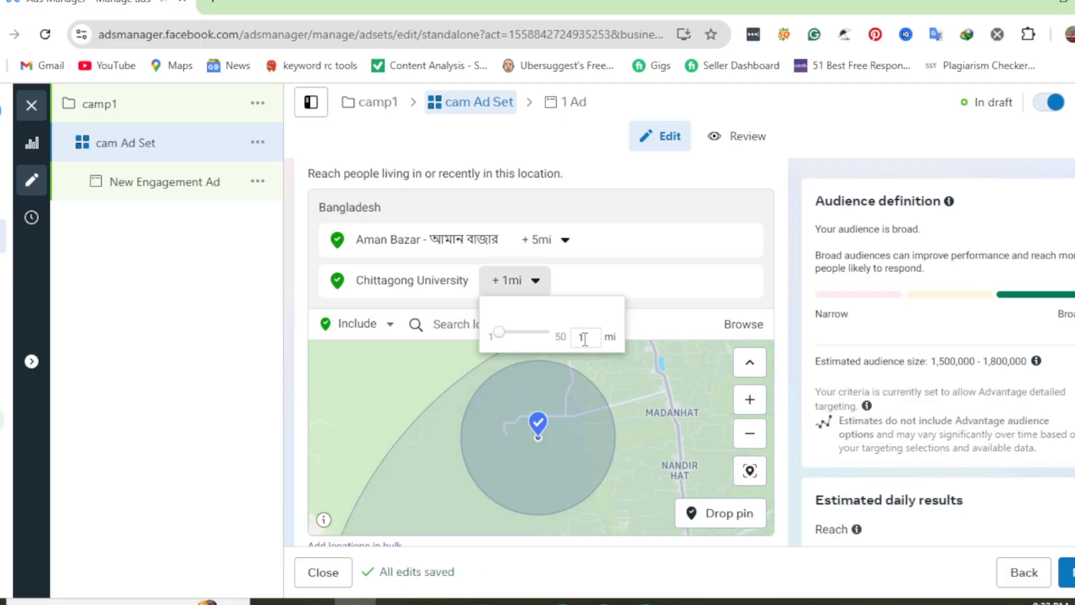
key(BackSpace)
text(3)
key(Return)
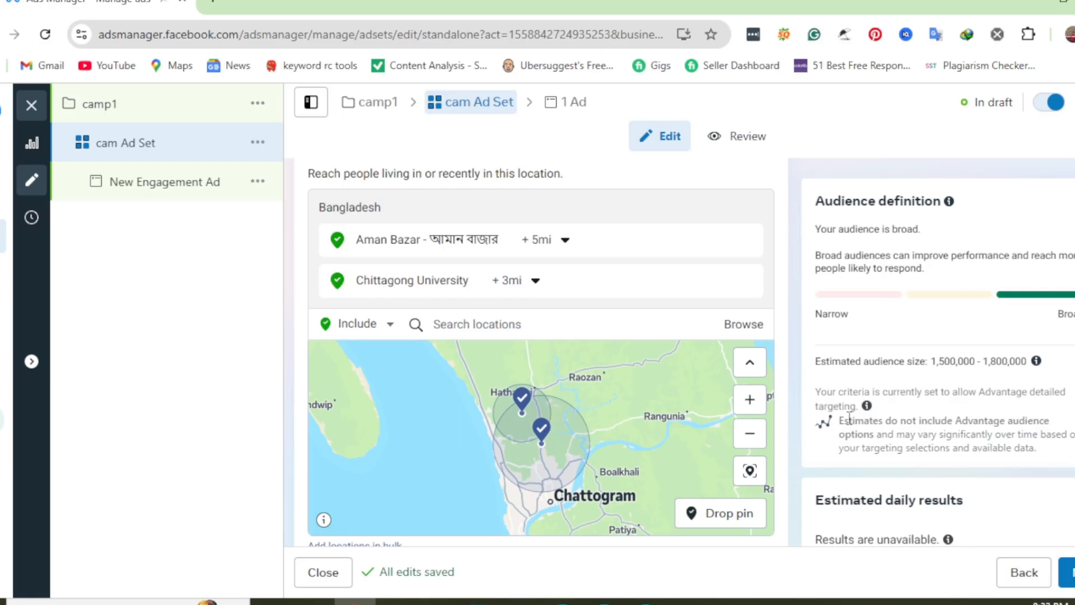
Step: Show the additional audience control options and open the minimum age setting for editing
scroll(704, 458, down, 5)
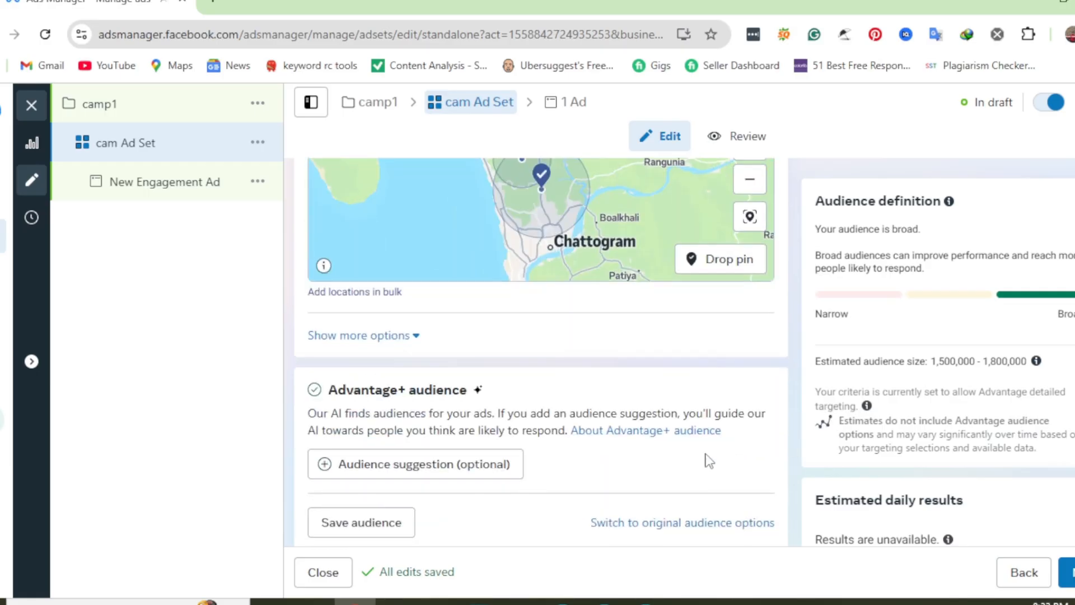
click(410, 341)
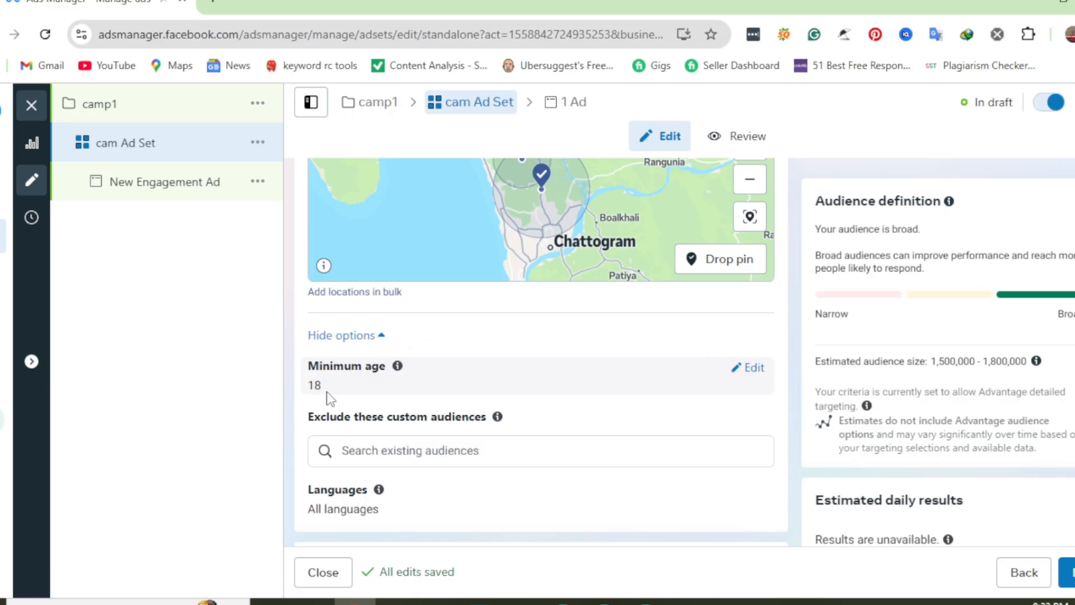
scroll(427, 478, down, 2)
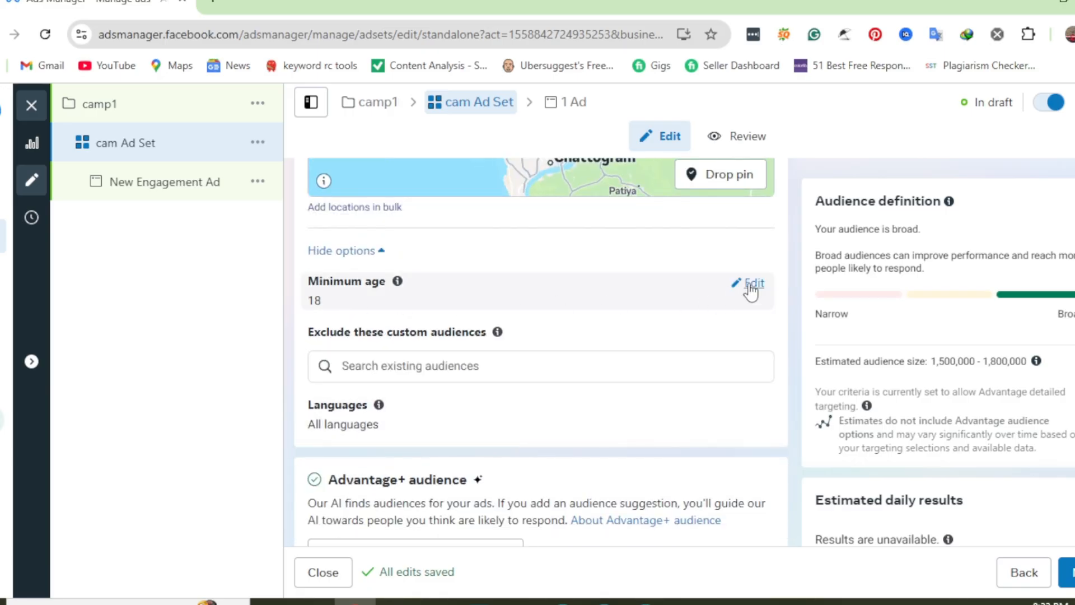
click(749, 283)
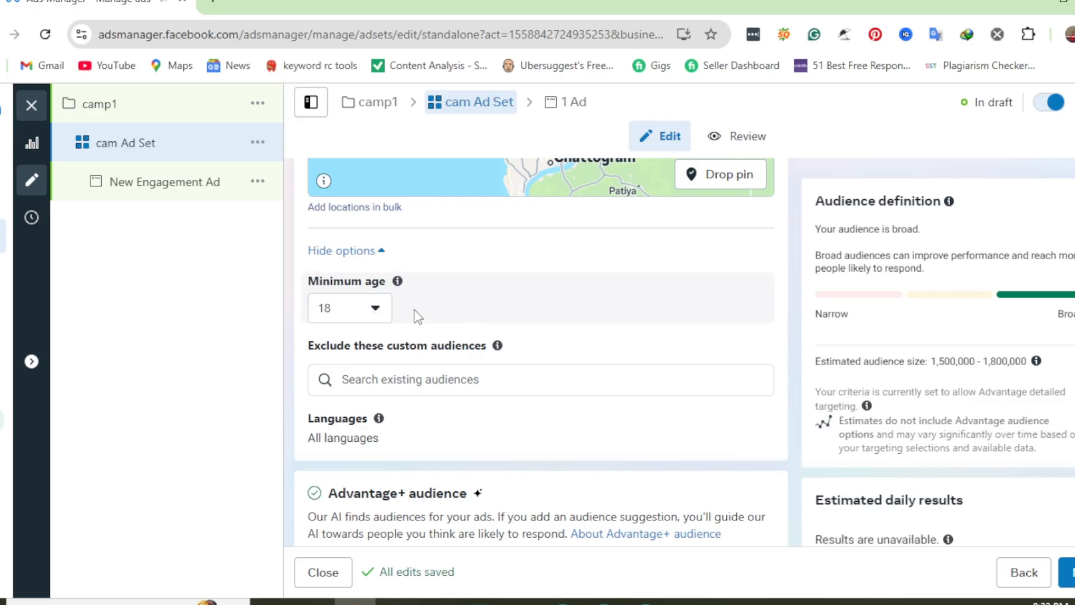
Step: Add an audience suggestion under Advantage+ audience and set its maximum age to 40
scroll(616, 369, down, 5)
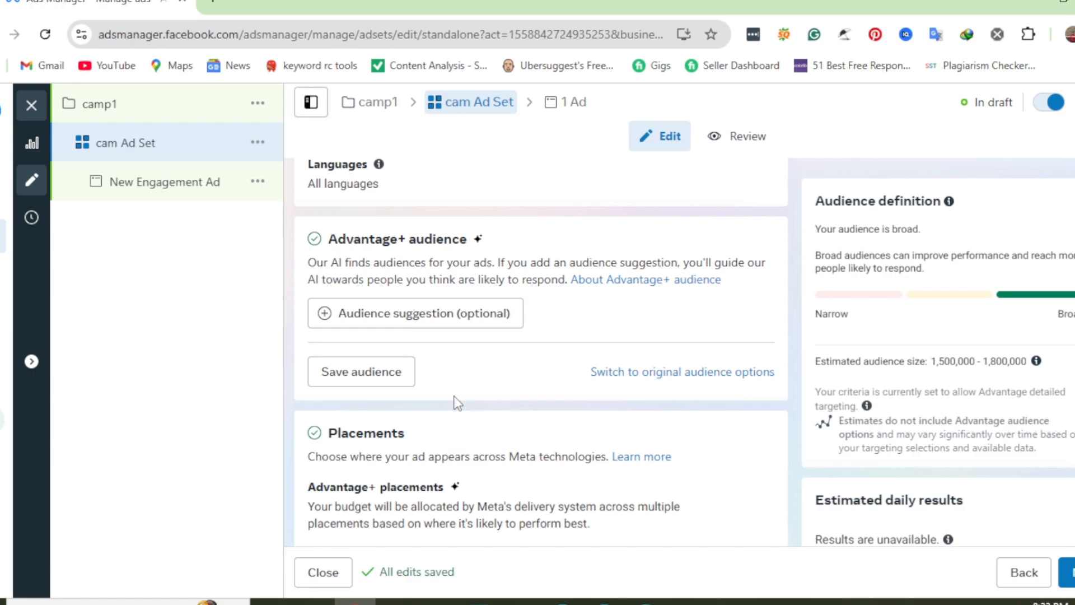
click(396, 319)
mouse_move(713, 407)
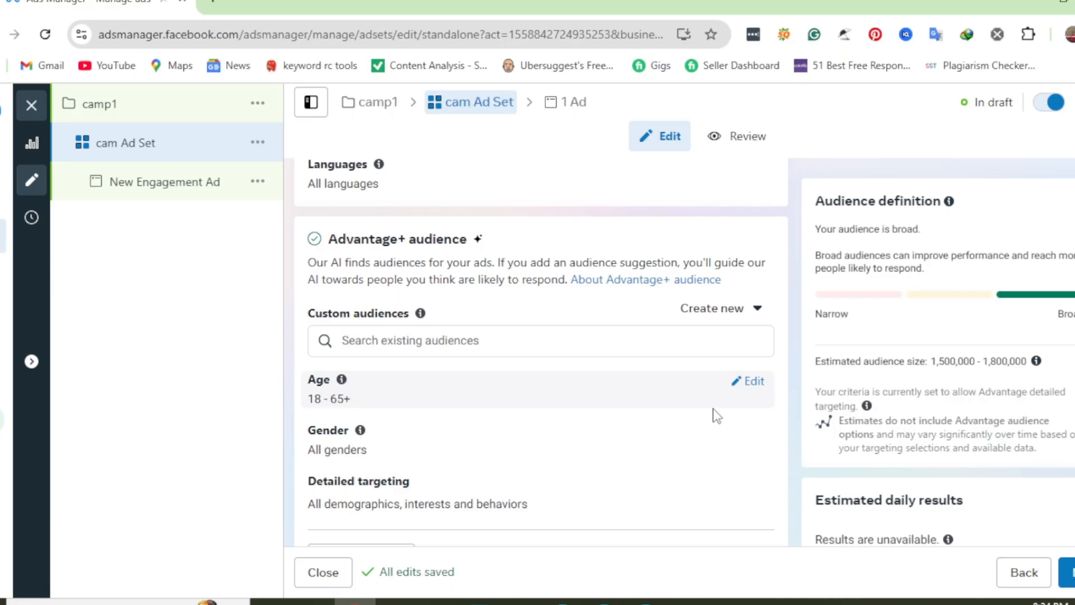
click(753, 381)
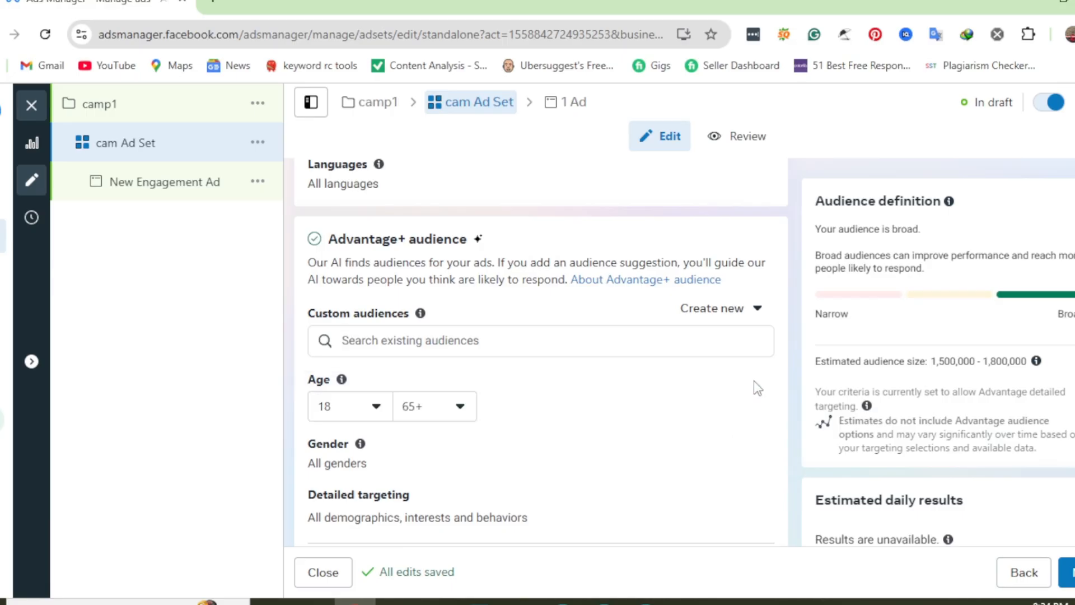
click(460, 409)
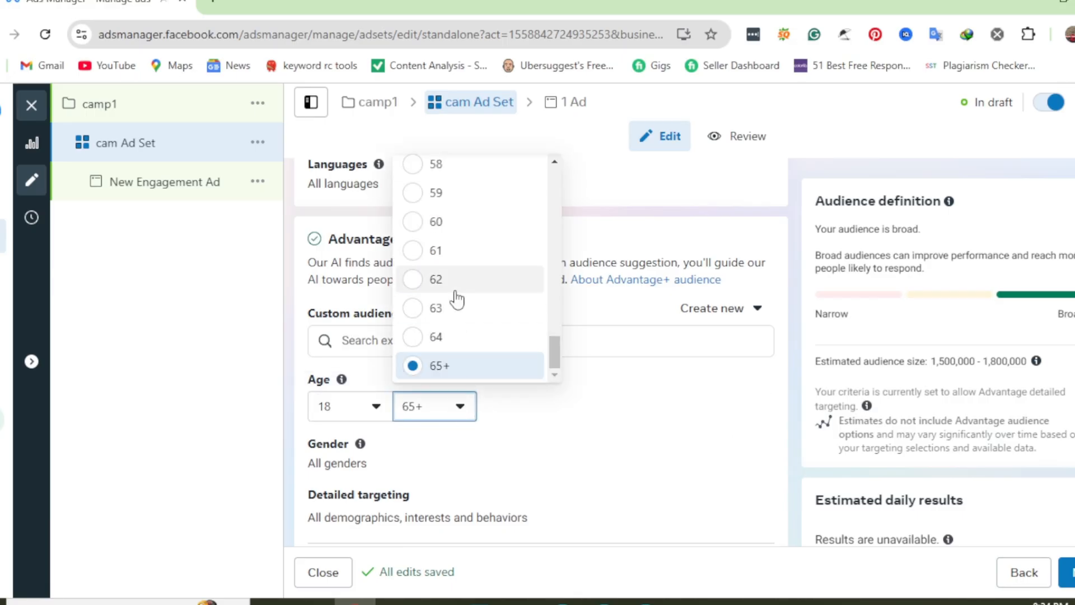
scroll(455, 297, up, 8)
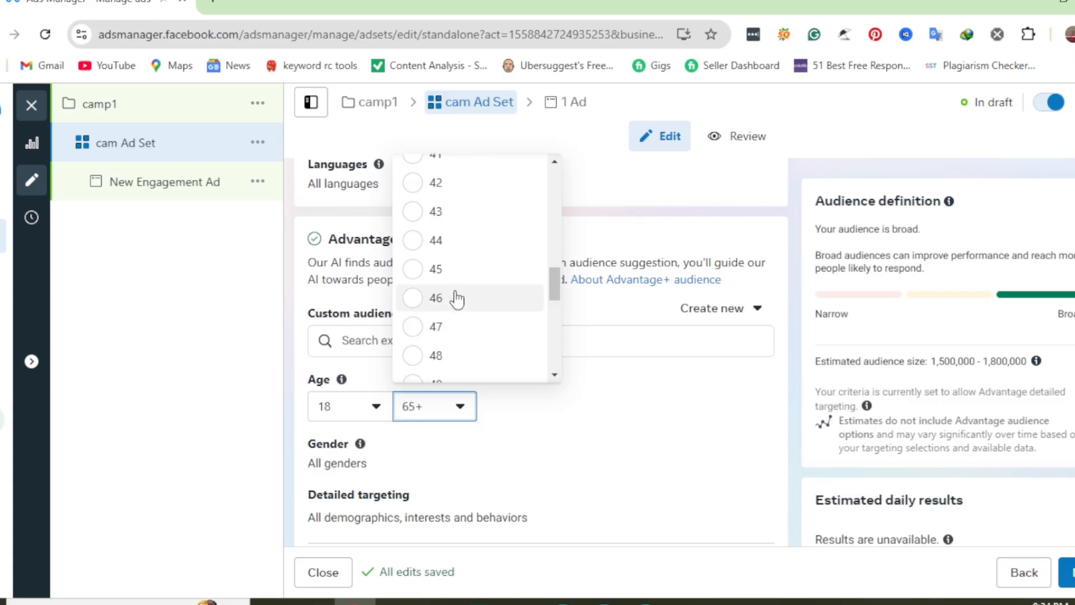
scroll(456, 295, up, 2)
scroll(430, 241, up, 2)
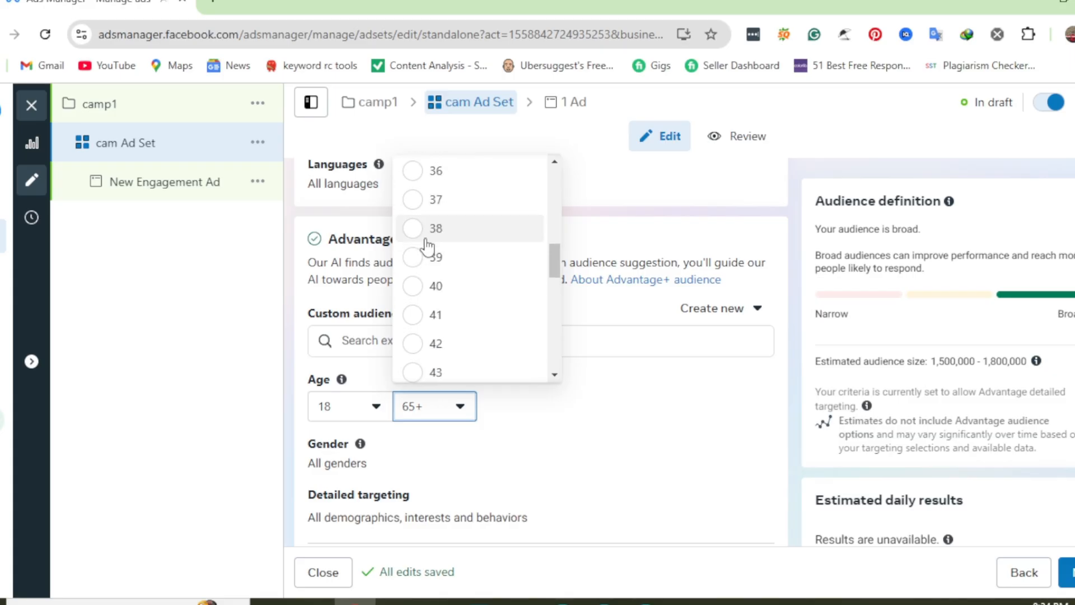
click(430, 288)
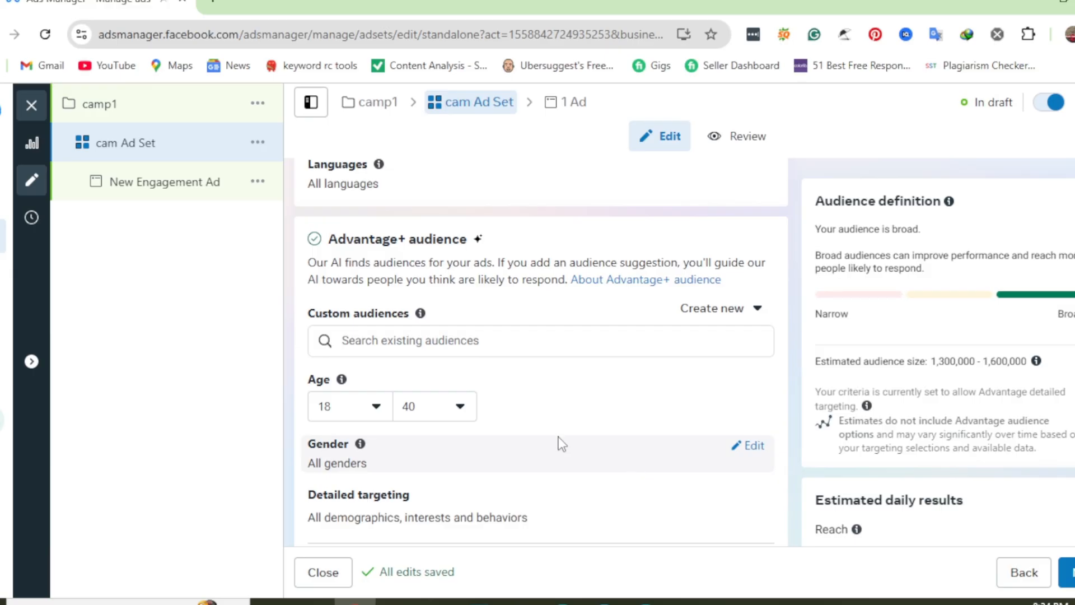
scroll(610, 448, down, 2)
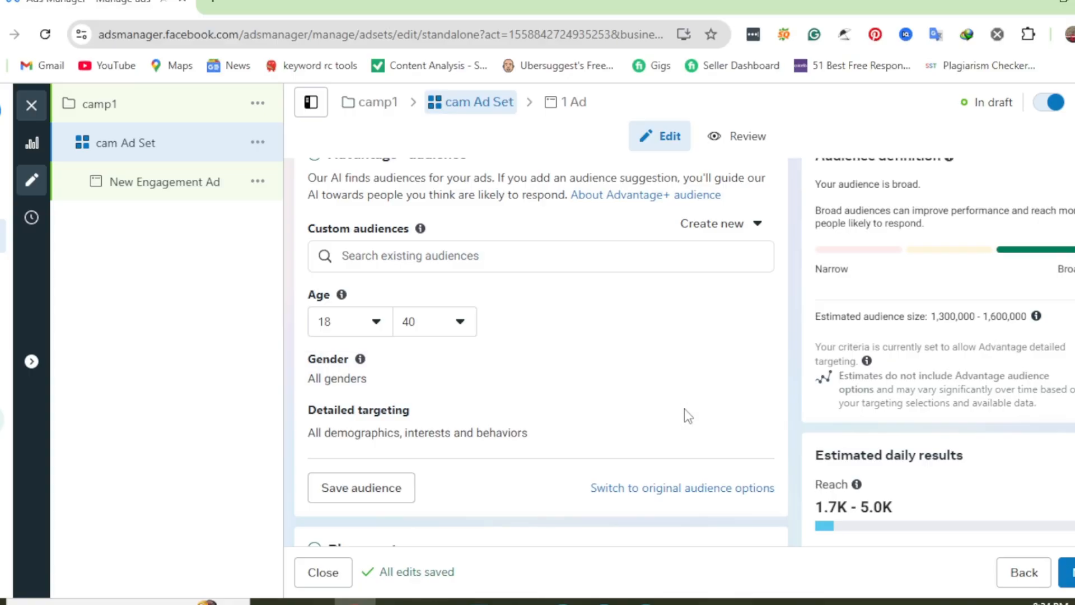
scroll(684, 408, down, 2)
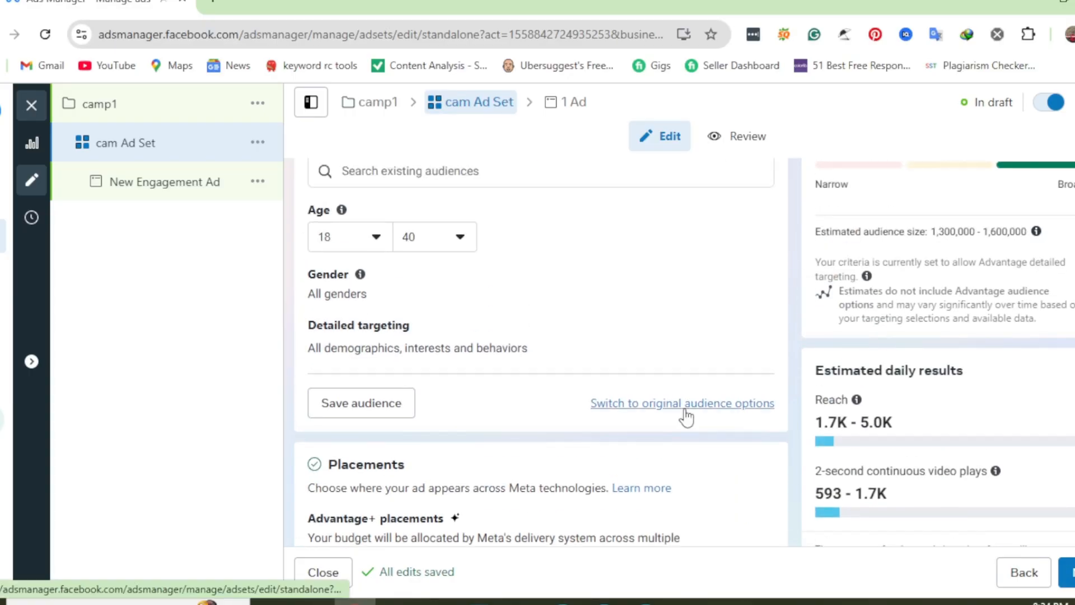
scroll(684, 408, up, 2)
scroll(684, 408, up, 3)
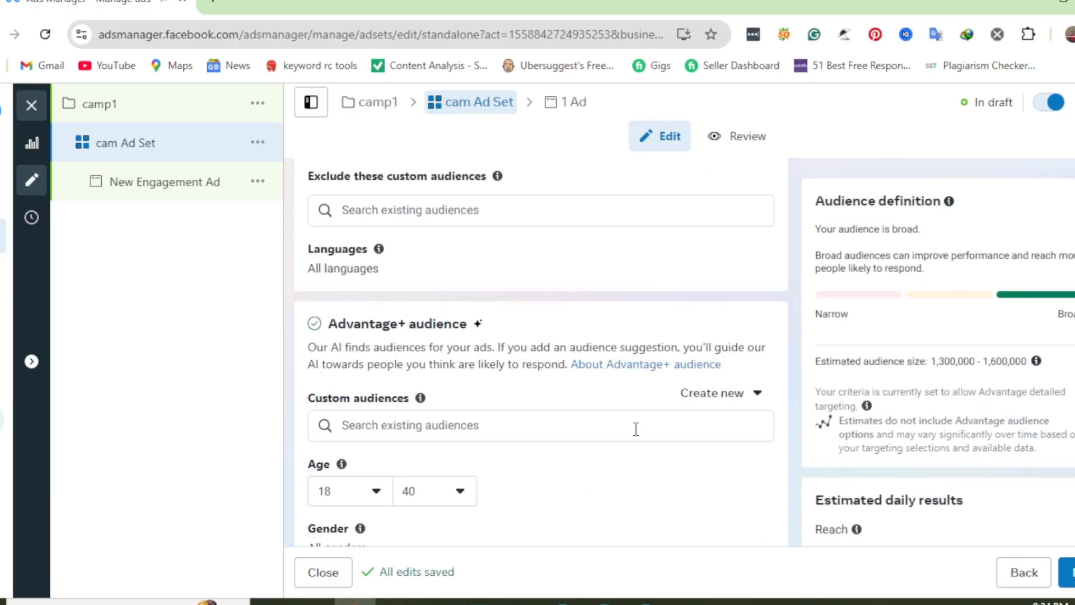
Step: Open the gender setting of the Advantage+ audience suggestion for editing
scroll(609, 439, down, 2)
scroll(610, 443, down, 2)
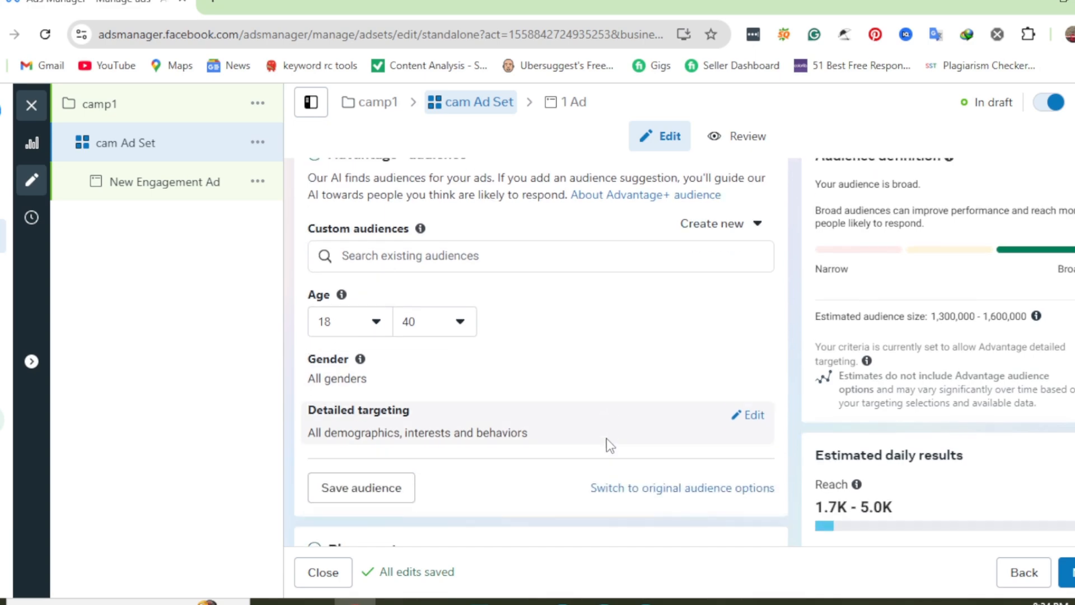
scroll(563, 452, down, 2)
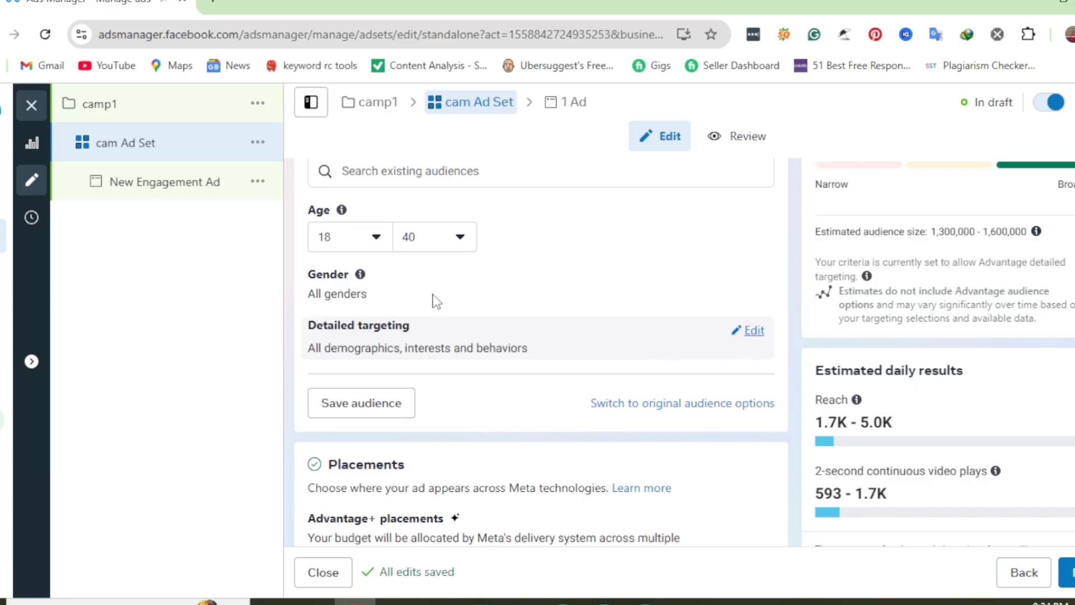
scroll(384, 292, up, 2)
scroll(384, 365, down, 3)
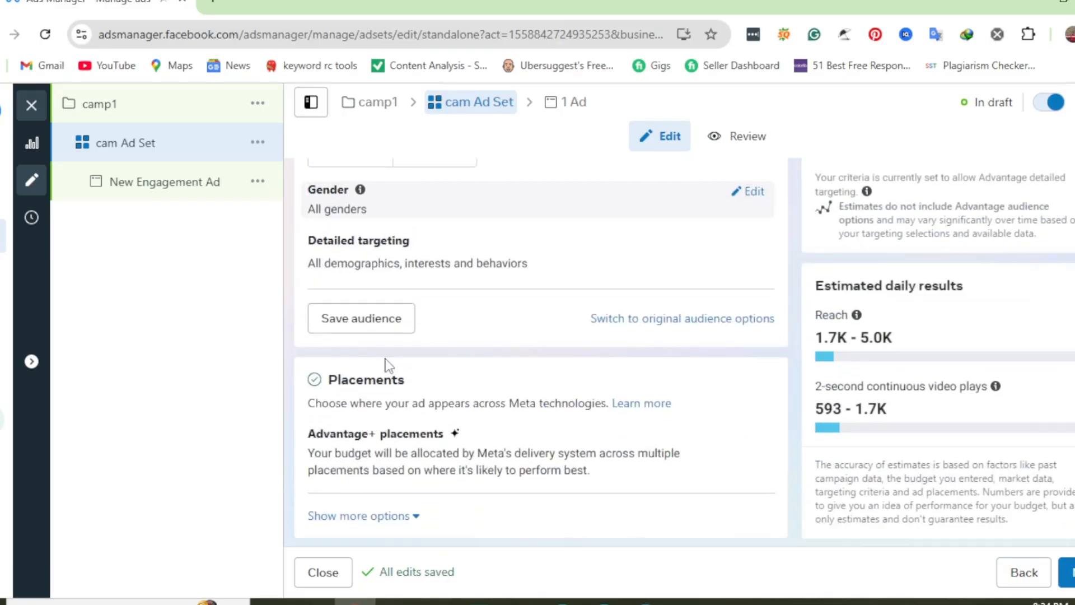
scroll(768, 359, up, 3)
click(745, 360)
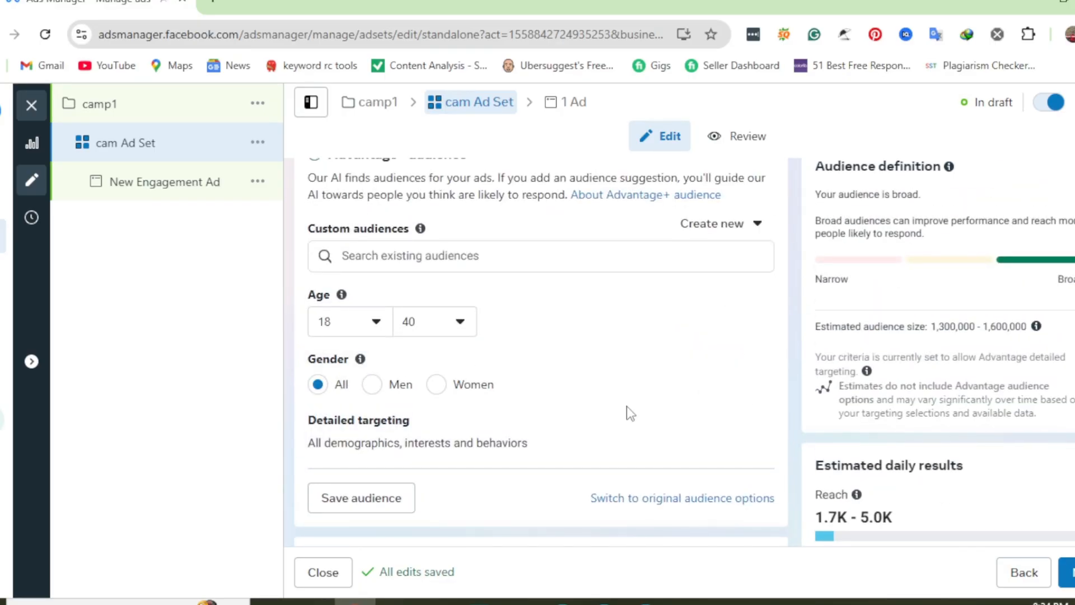
Step: Open detailed targeting for editing and look through its Demographics categories
scroll(374, 305, down, 3)
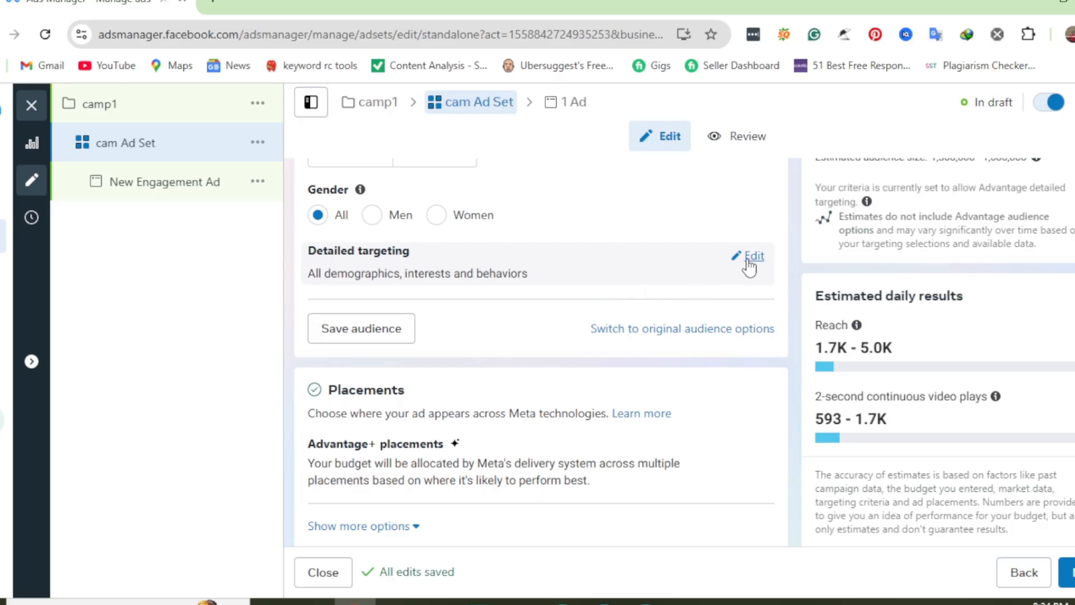
click(753, 256)
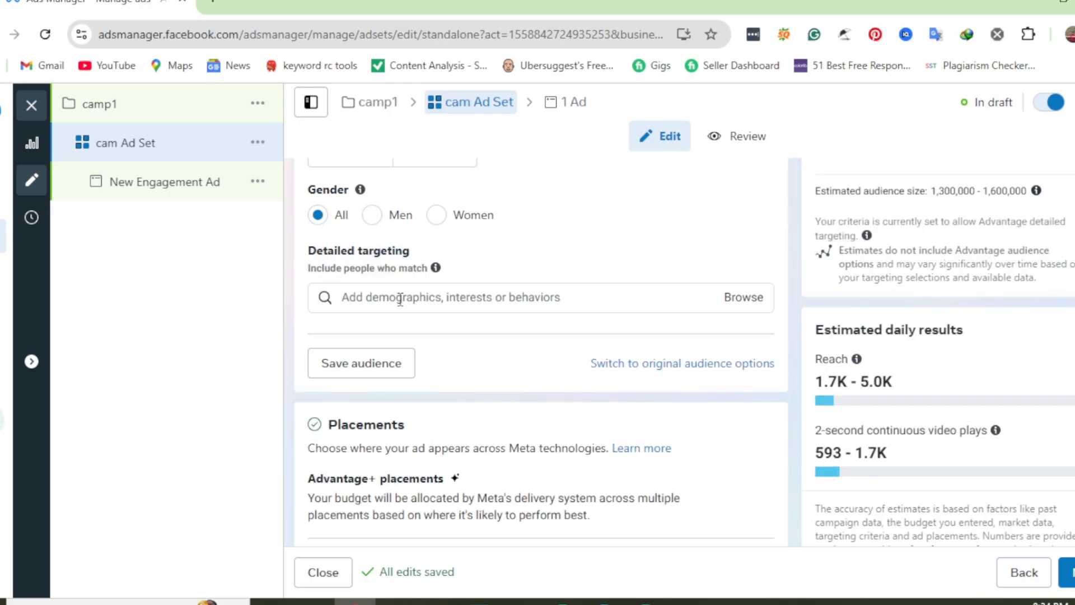
click(756, 305)
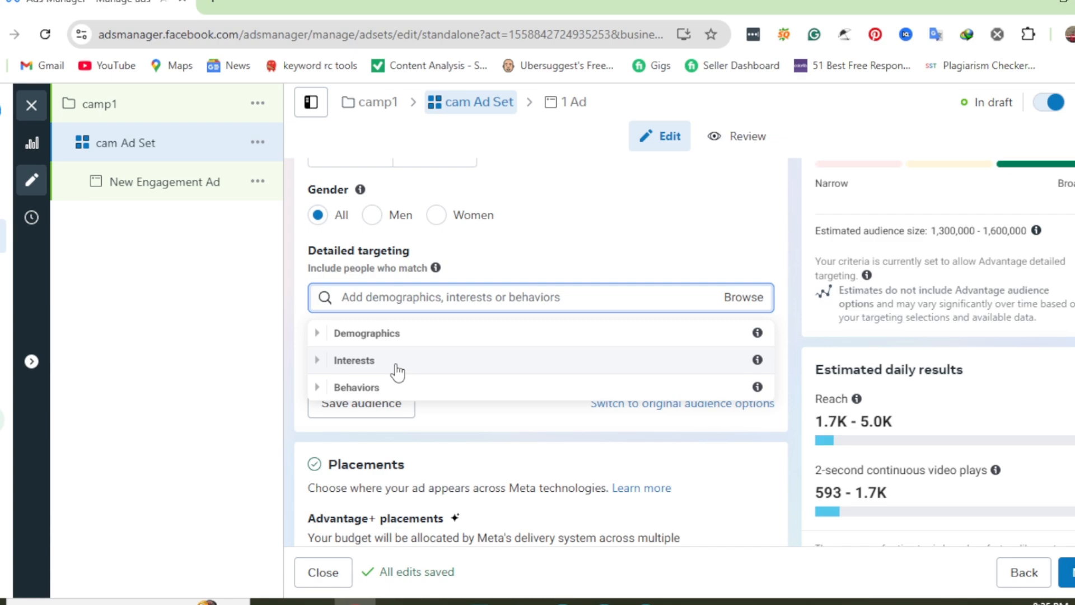
click(360, 334)
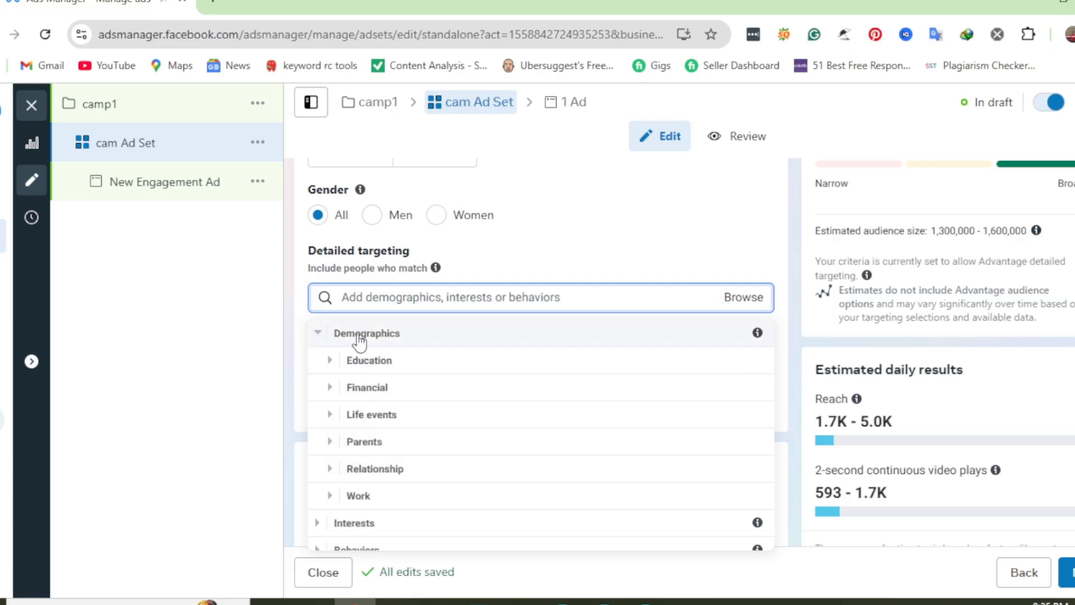
scroll(360, 404, down, 1)
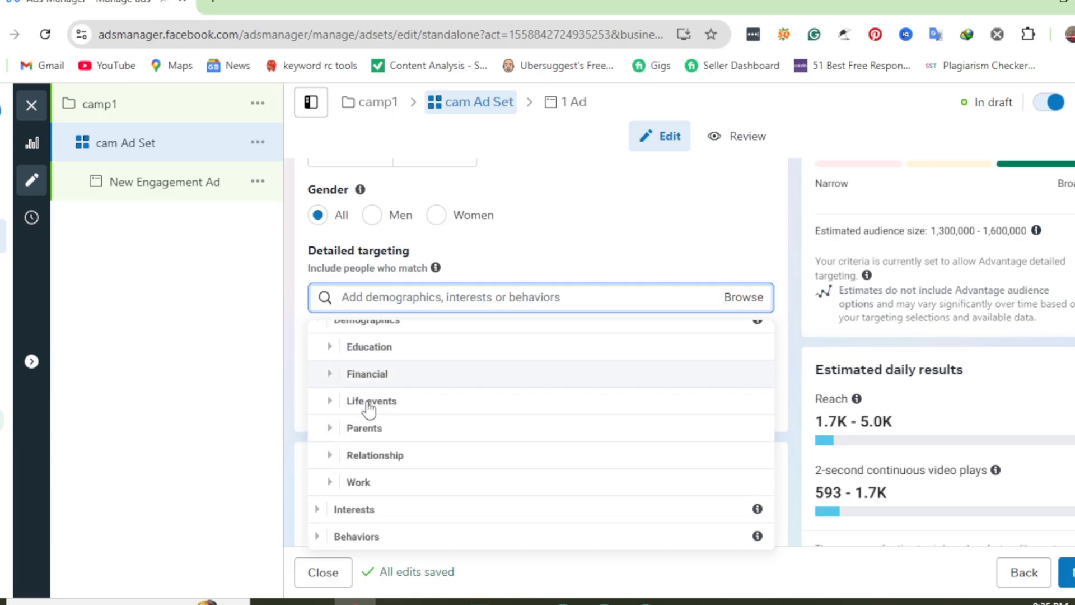
scroll(364, 364, up, 1)
click(363, 334)
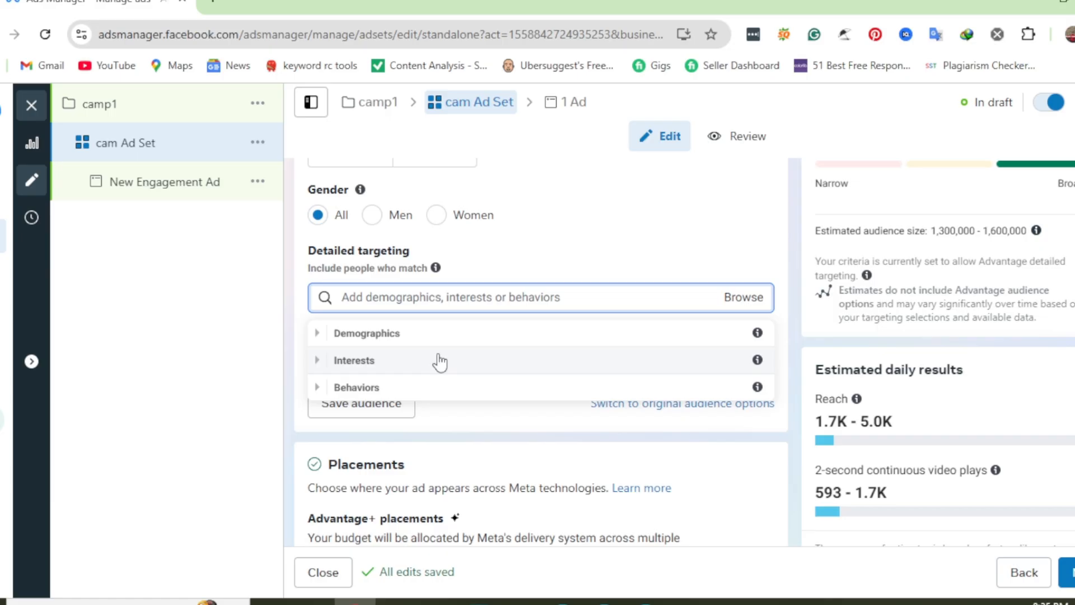
Step: Include the interest Men's clothing (apparel) from Shopping and fashion > Clothing (apparel) in the detailed targeting
click(356, 365)
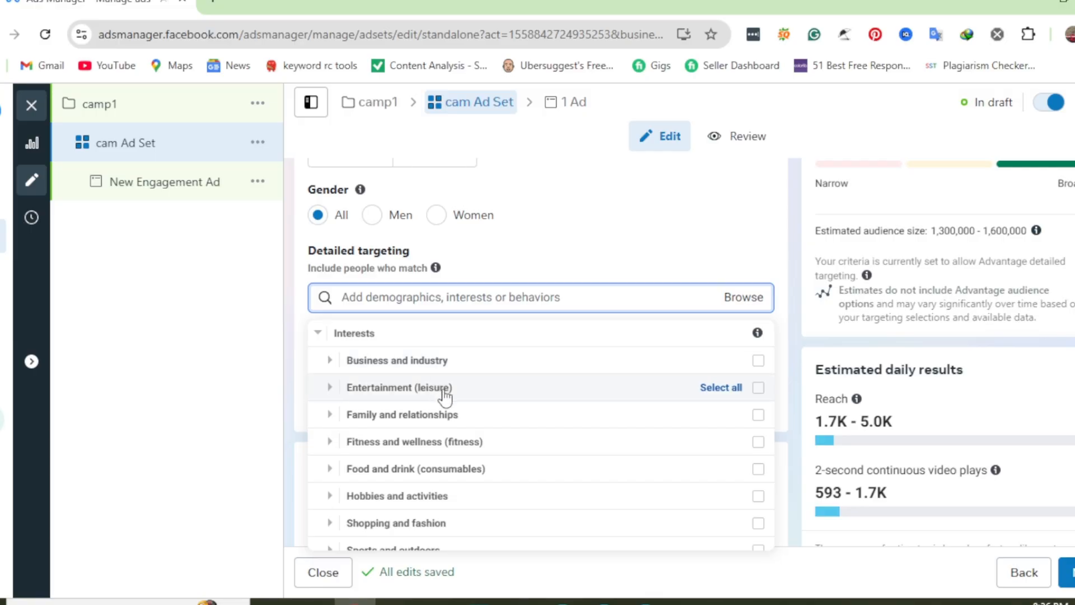
scroll(444, 395, down, 1)
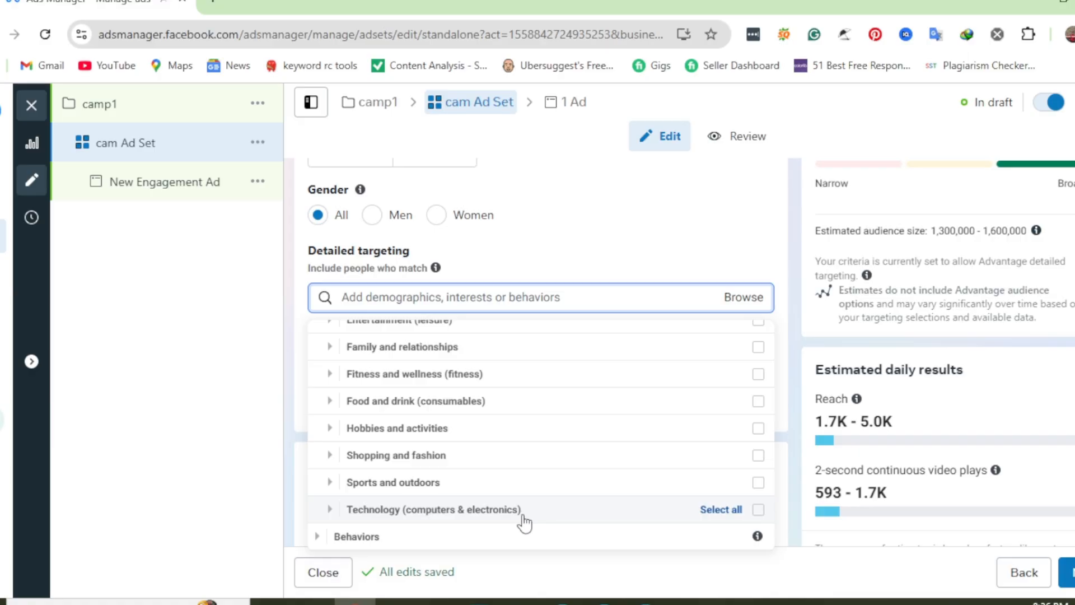
click(395, 455)
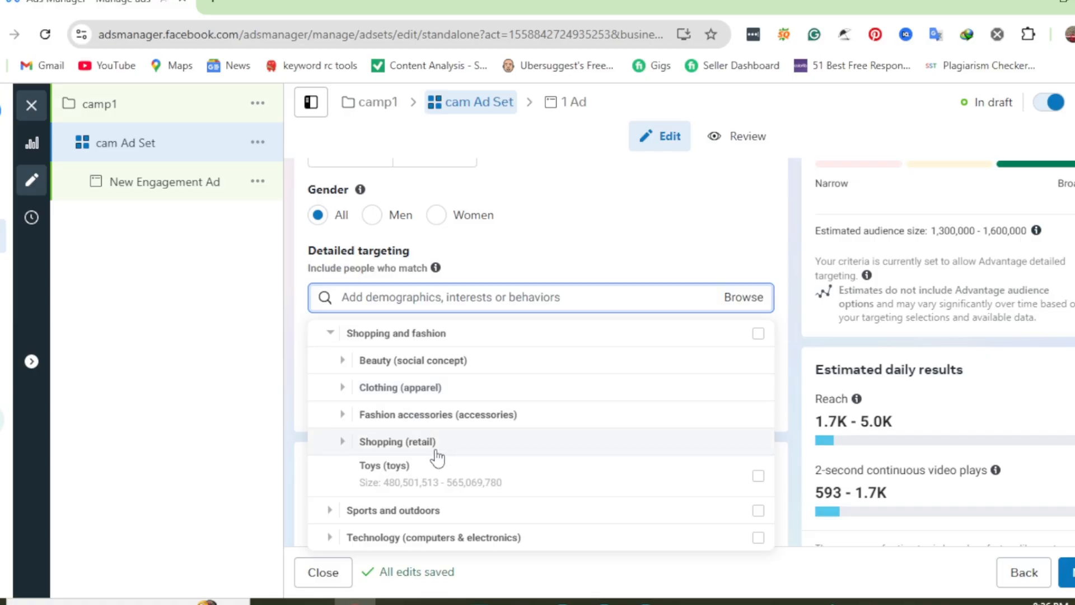
click(405, 399)
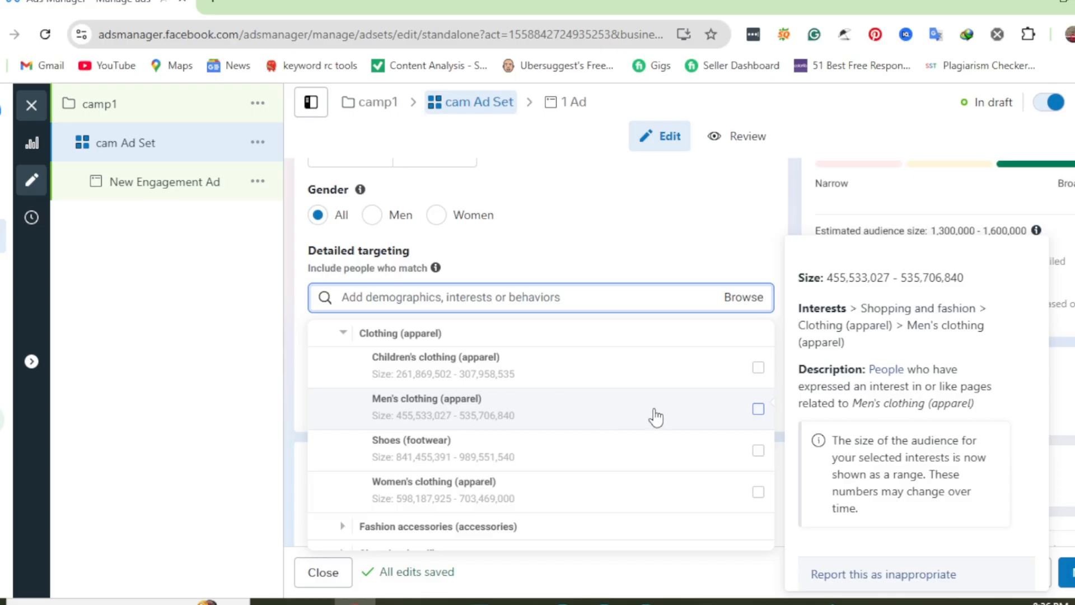
click(758, 410)
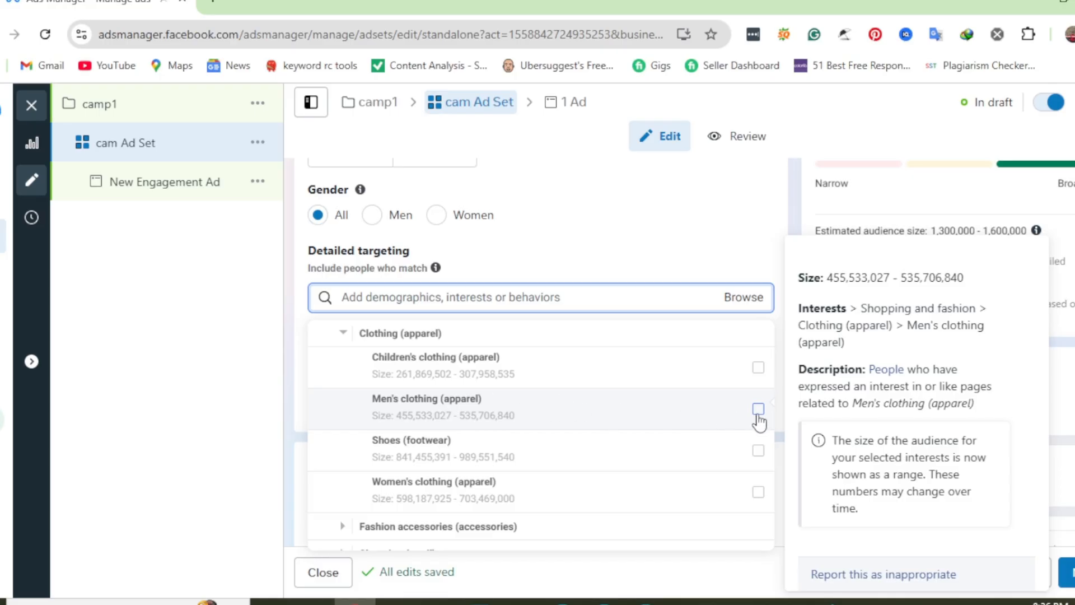
click(756, 461)
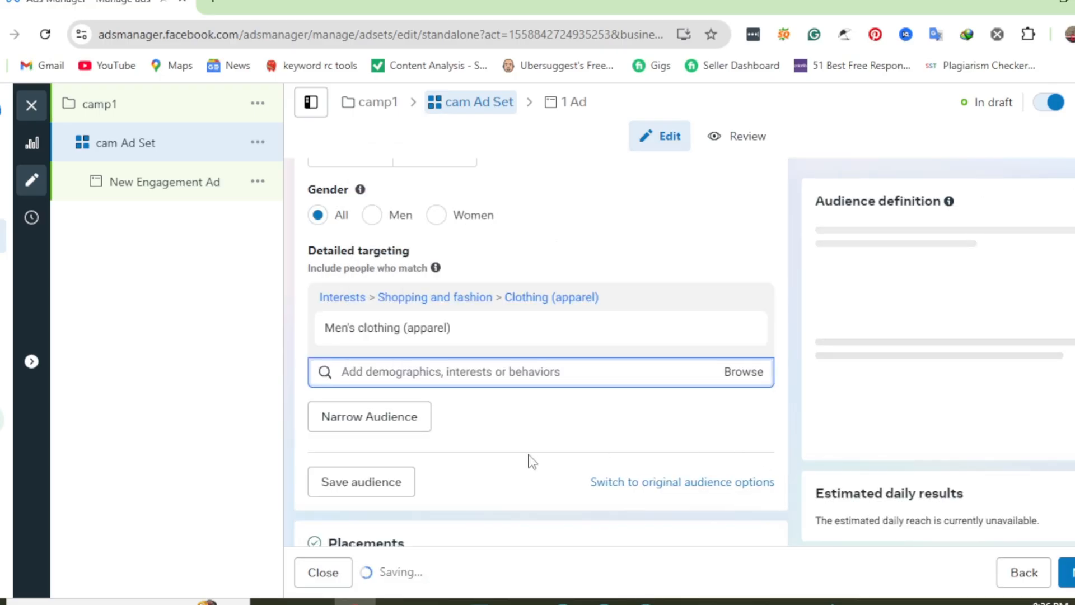
Step: Add the interest Women's clothing (apparel) from Shopping and fashion > Clothing (apparel) to the detailed targeting
scroll(530, 458, down, 3)
scroll(498, 459, up, 4)
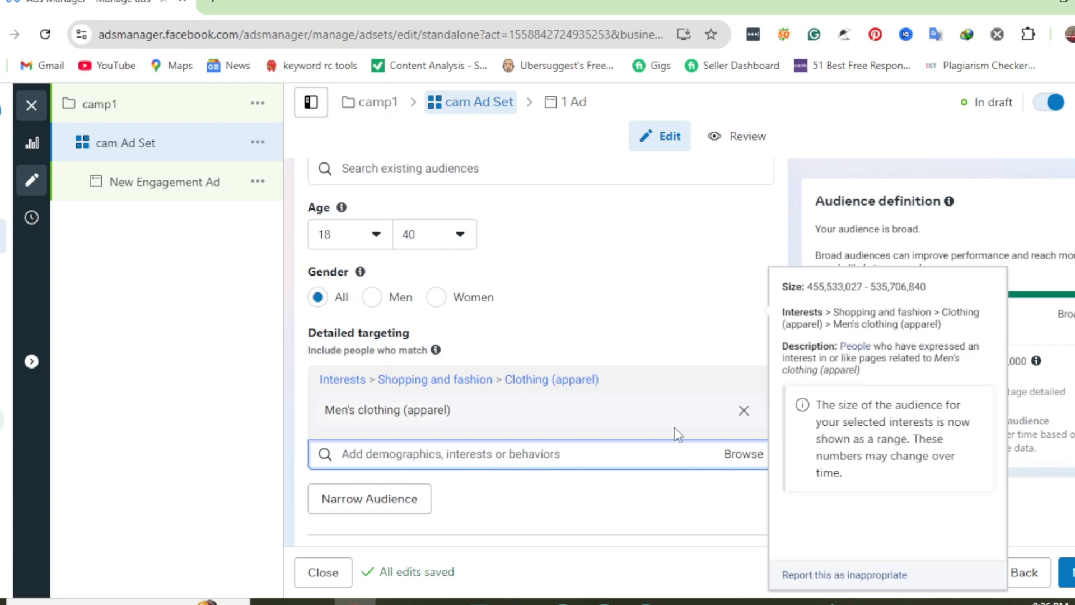
scroll(591, 451, down, 4)
scroll(691, 420, up, 3)
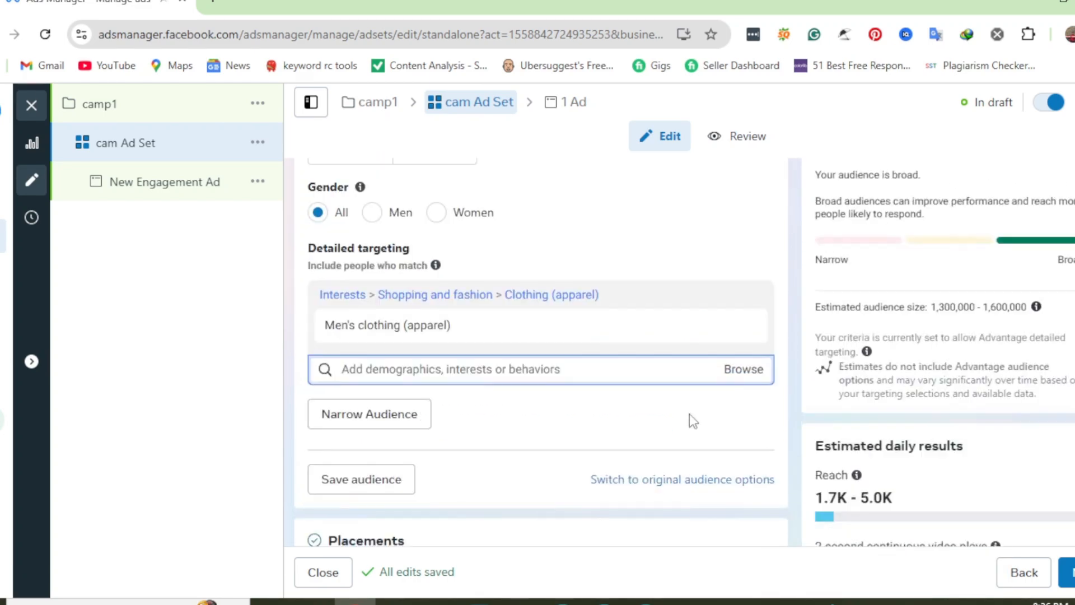
click(743, 370)
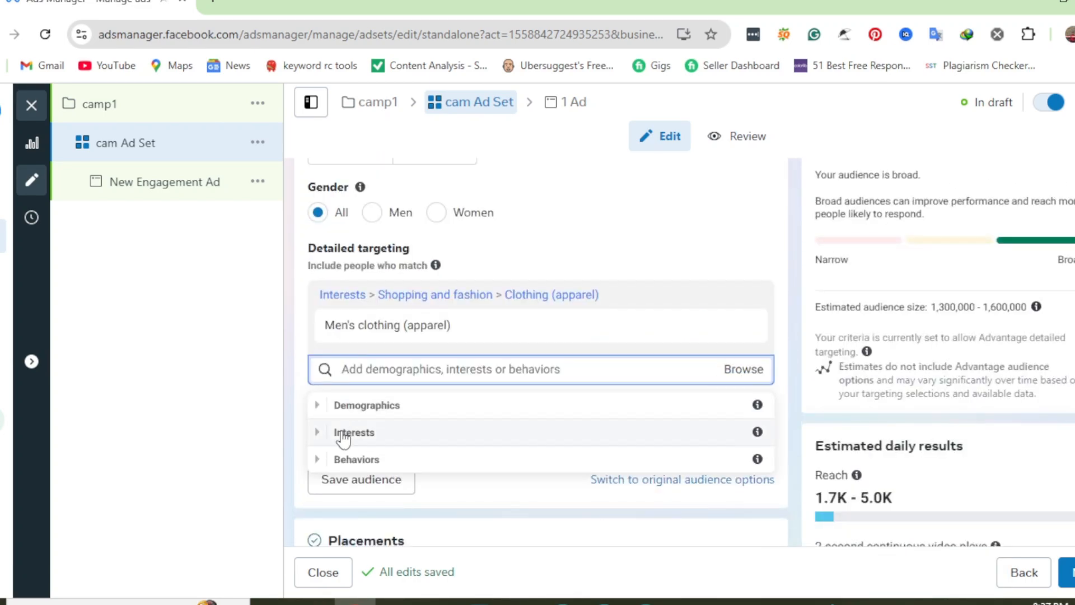
click(408, 432)
scroll(504, 453, down, 1)
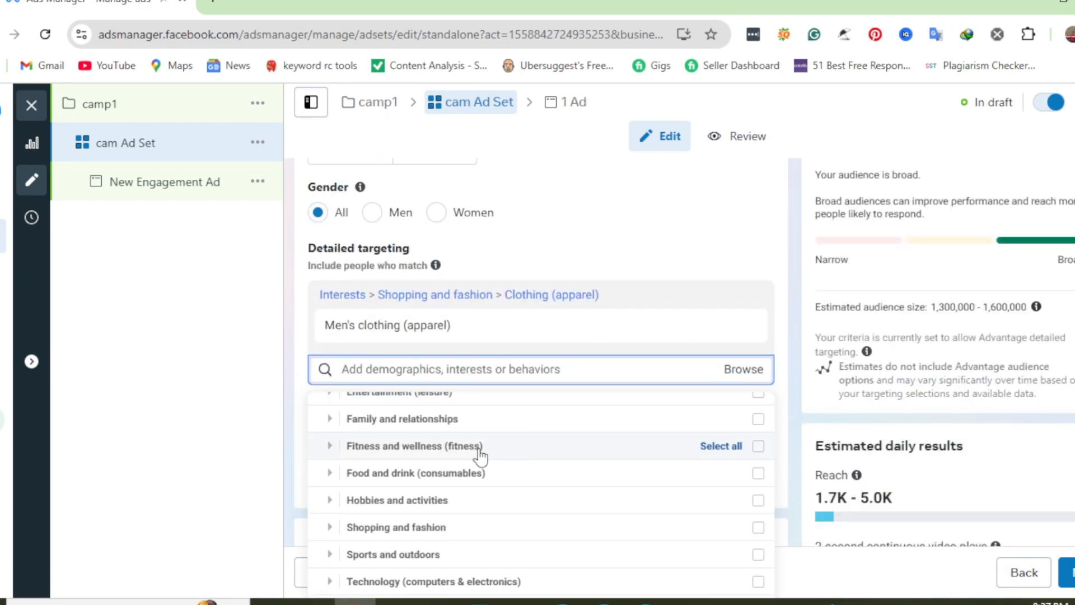
click(390, 529)
scroll(612, 511, down, 1)
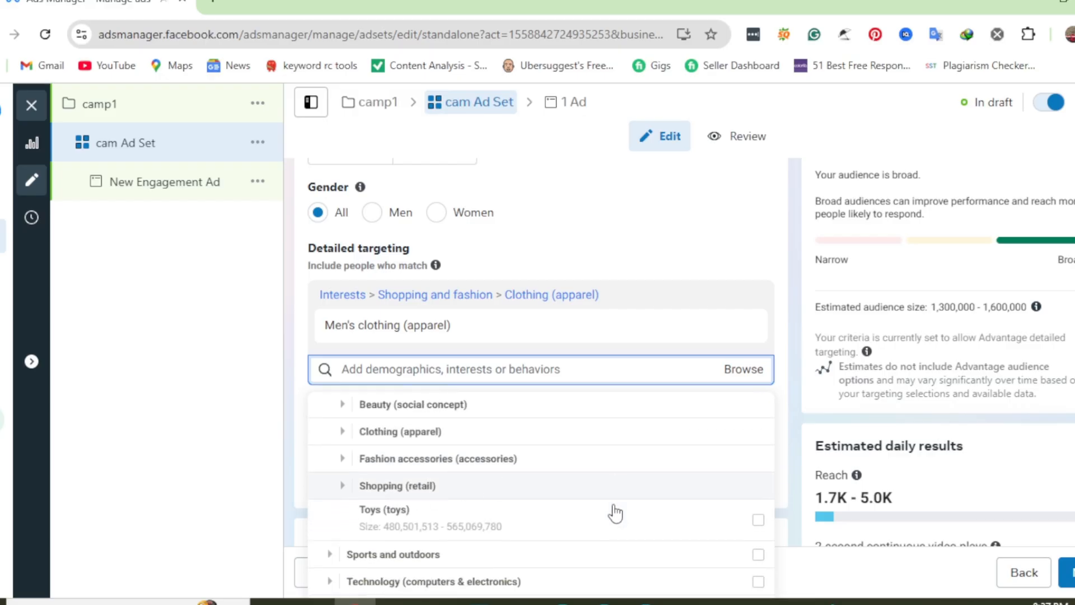
click(435, 435)
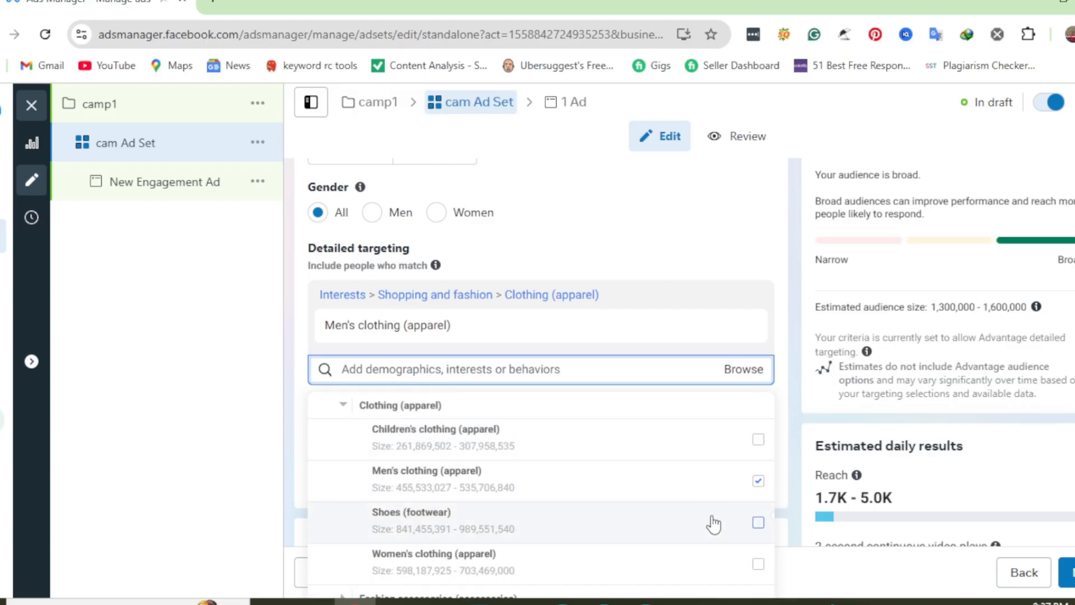
scroll(713, 523, down, 2)
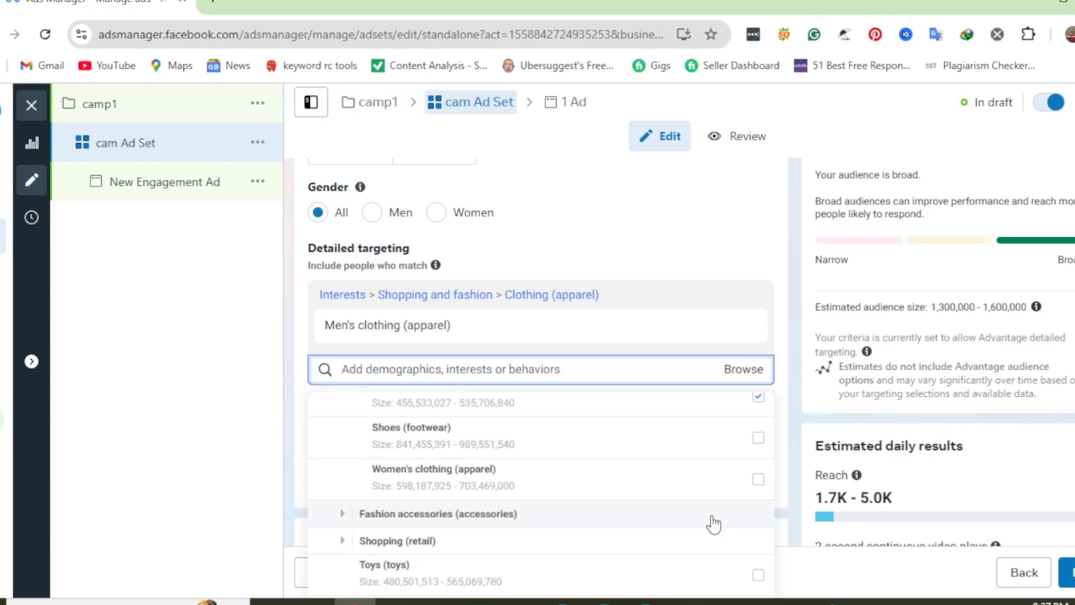
click(759, 480)
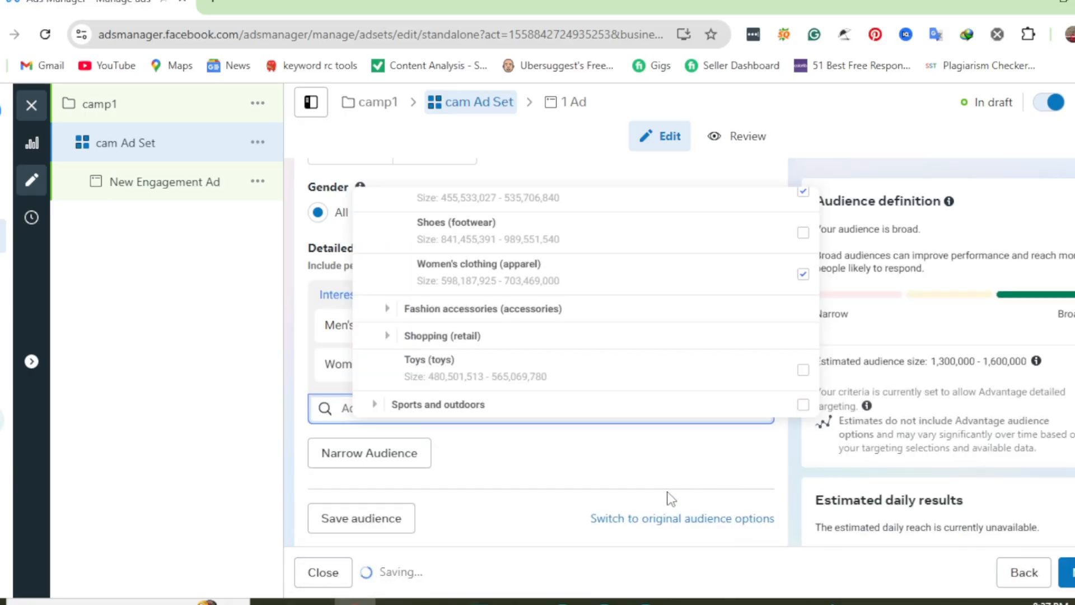
Step: Add the interest Dresses (apparel) from Fashion accessories (accessories) to the detailed targeting
scroll(721, 370, up, 2)
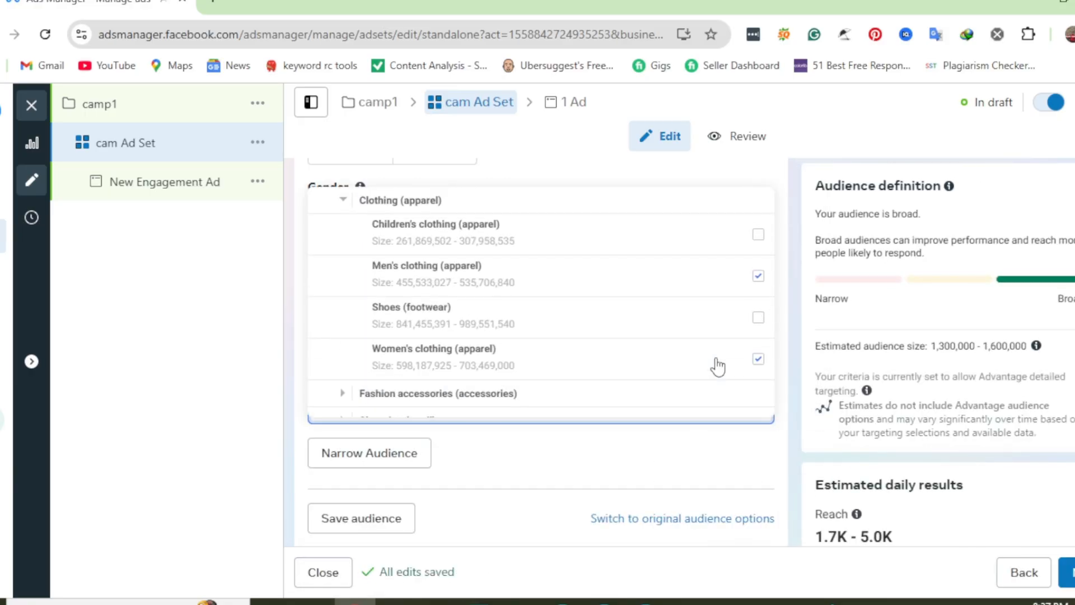
scroll(717, 367, down, 2)
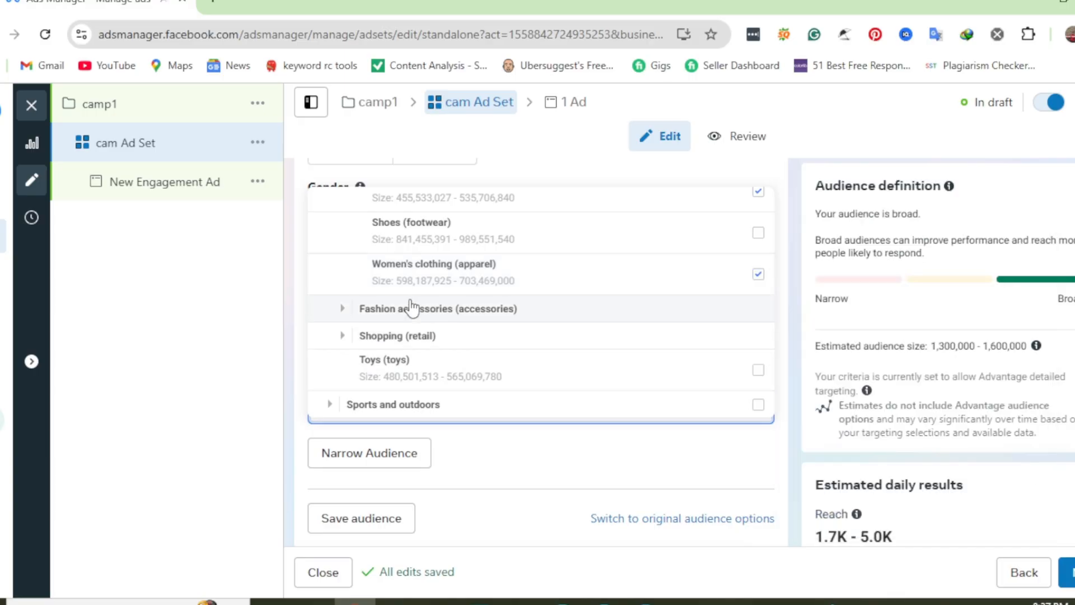
click(396, 314)
scroll(396, 315, down, 2)
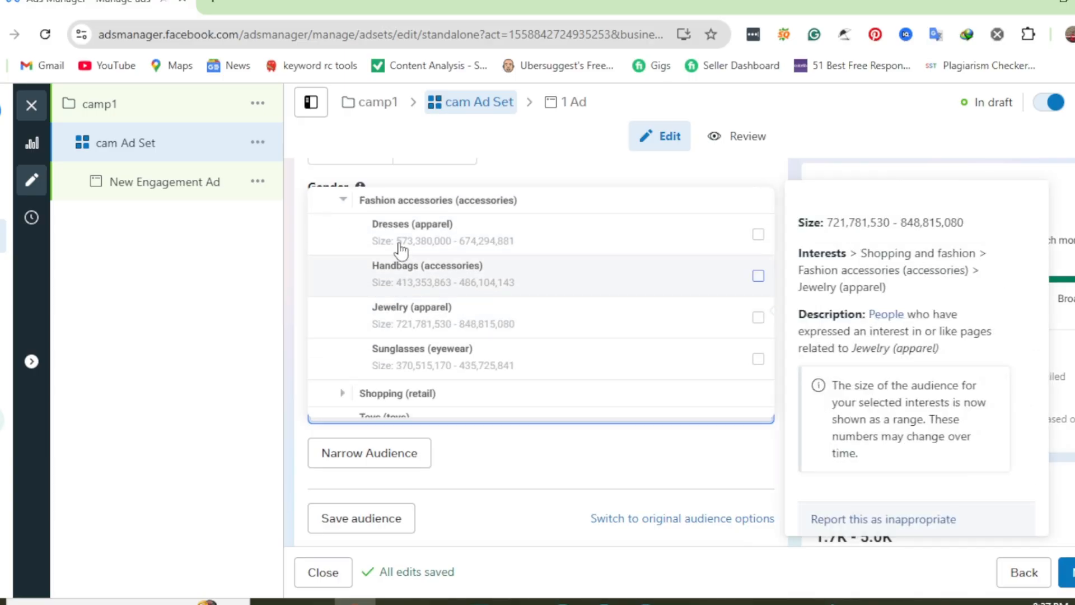
click(757, 247)
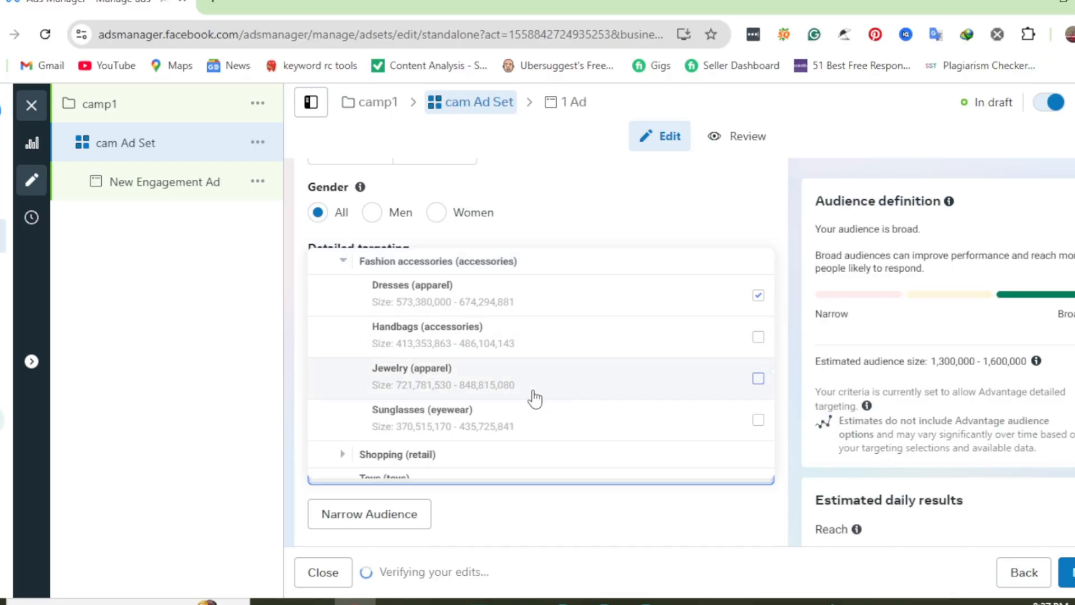
Step: Examine the sports interests offered under Sports and outdoors and the other available interest categories
scroll(493, 407, down, 1)
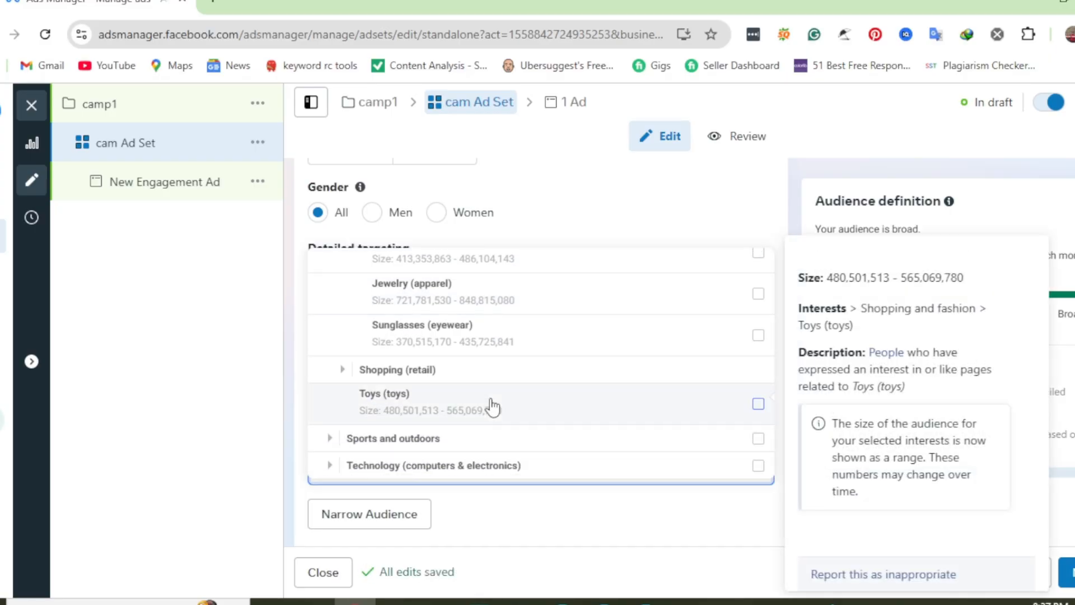
scroll(492, 407, down, 1)
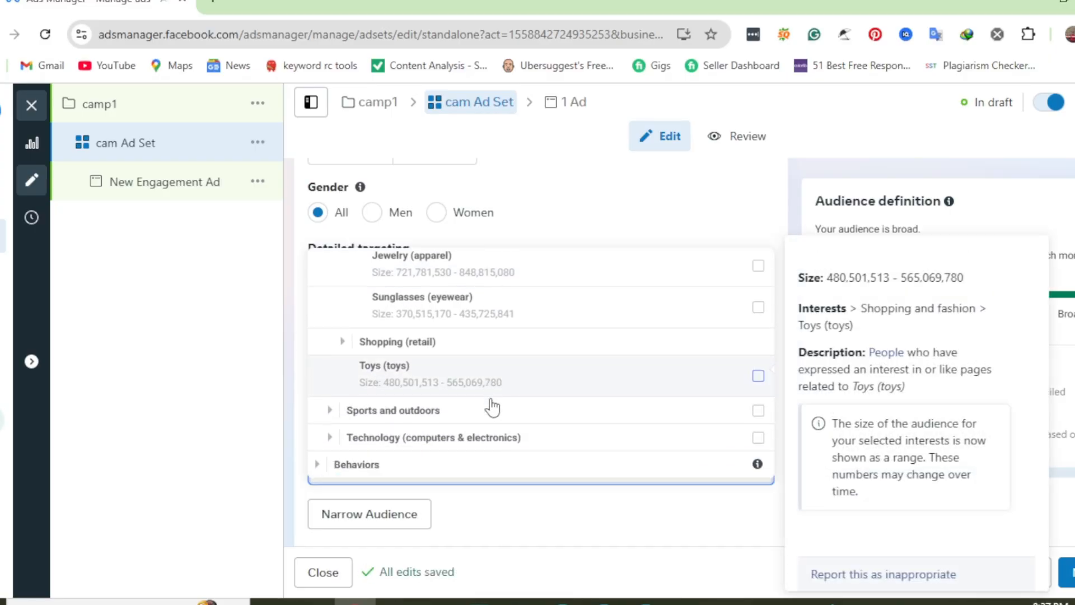
click(454, 413)
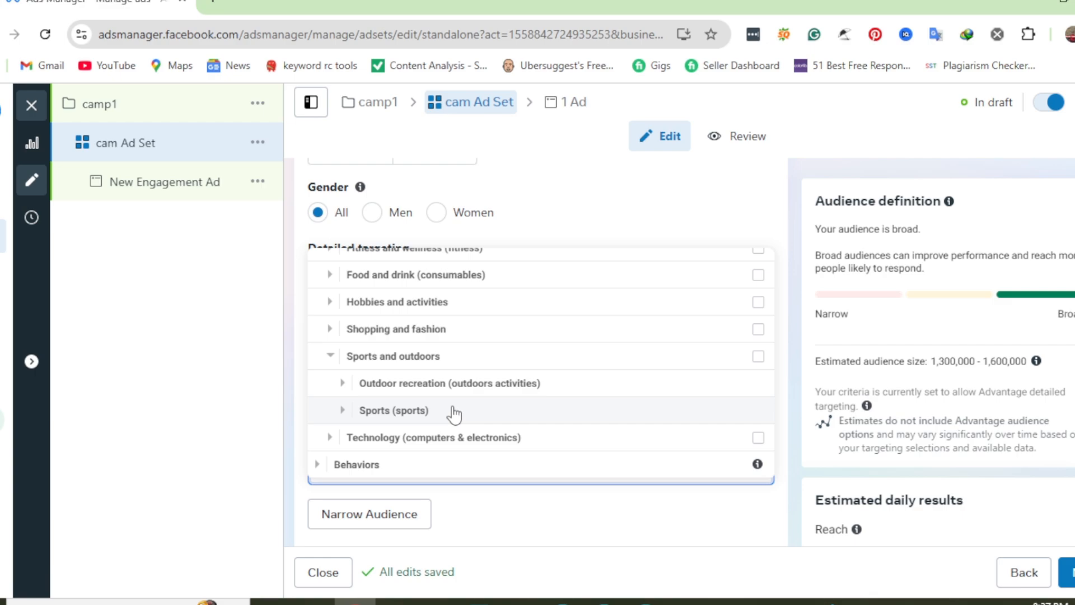
click(474, 419)
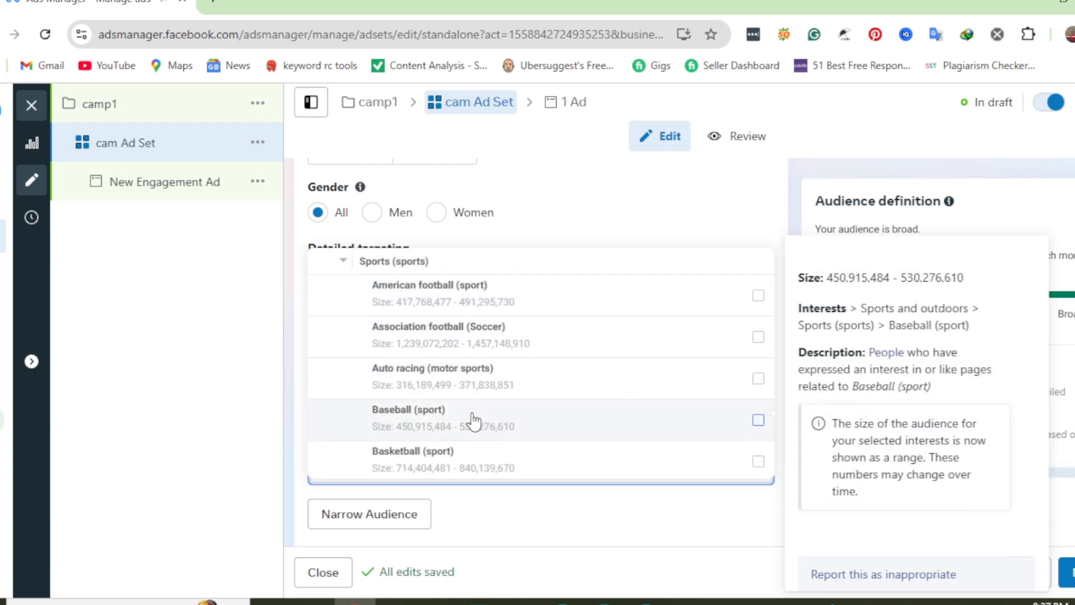
scroll(474, 418, up, 6)
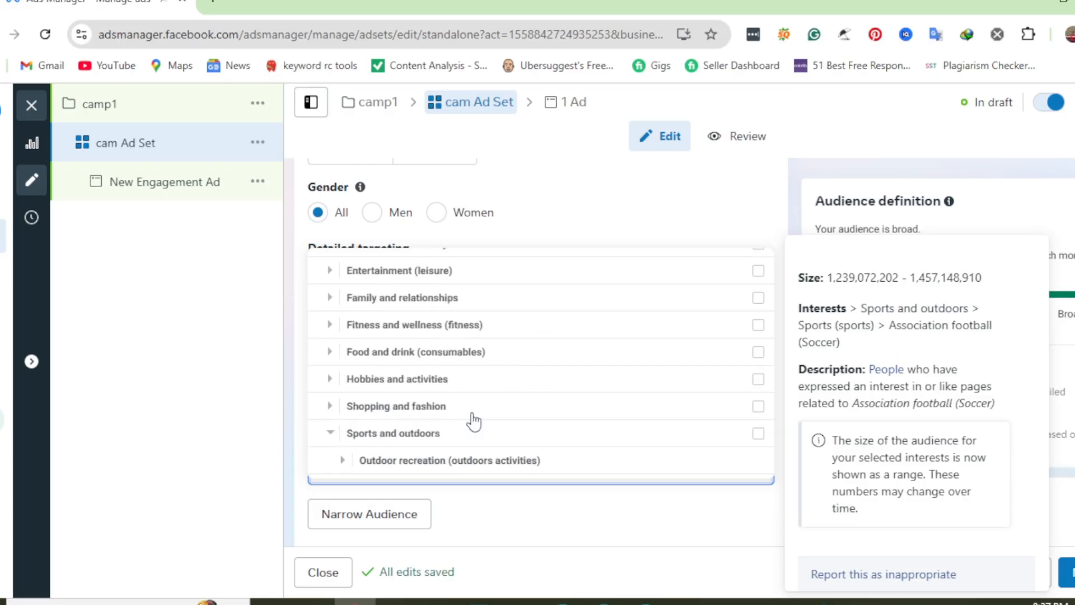
click(414, 460)
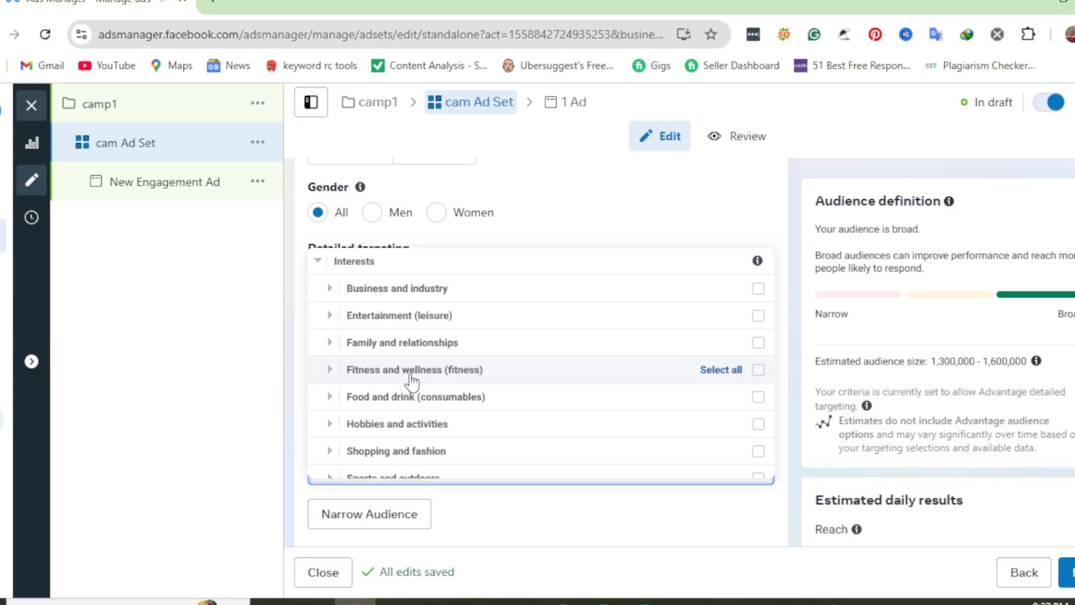
scroll(413, 382, down, 2)
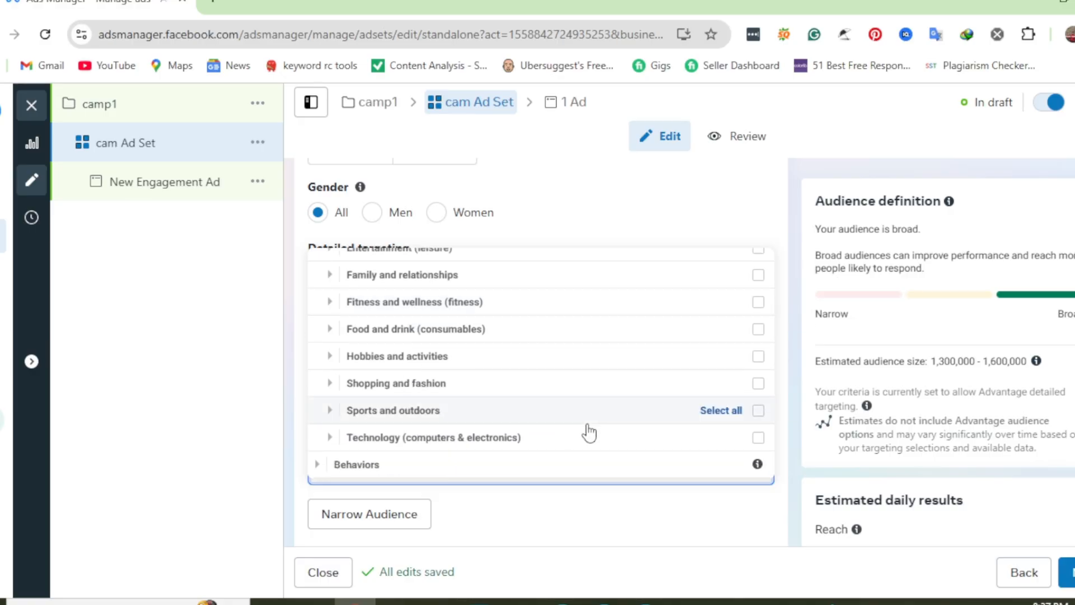
Step: Examine the Fashion accessories (accessories) interests under Shopping and fashion, and the interests already included in the detailed targeting
click(458, 389)
mouse_move(461, 392)
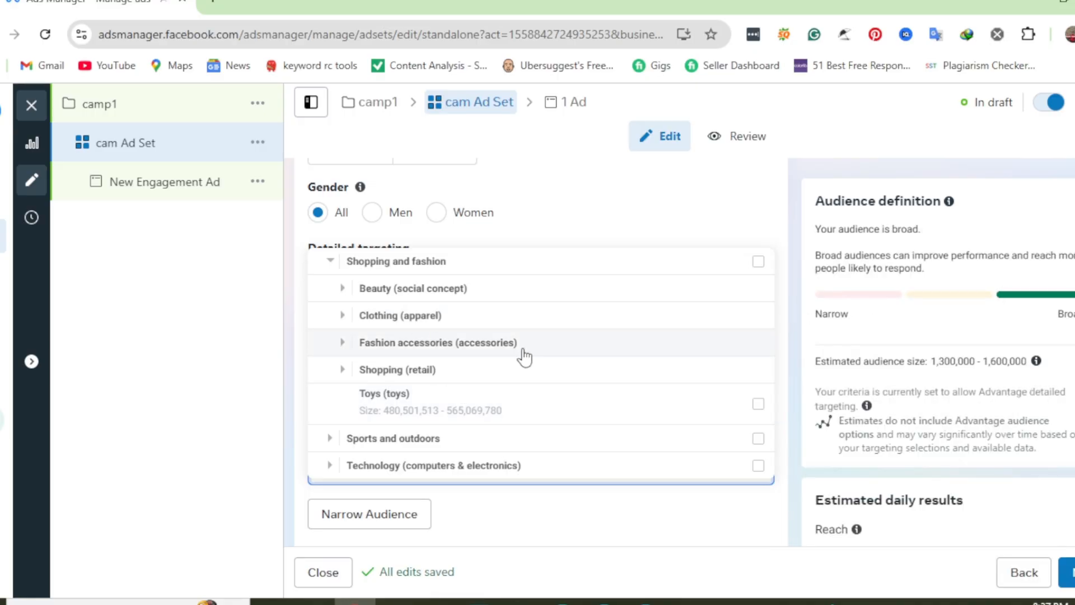
click(405, 347)
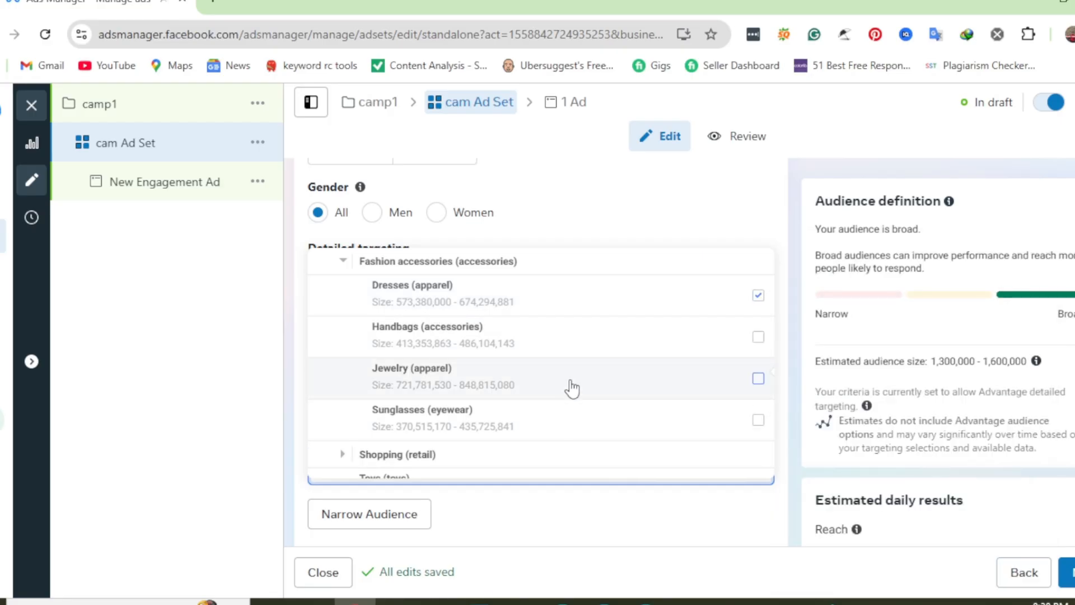
scroll(571, 391, up, 3)
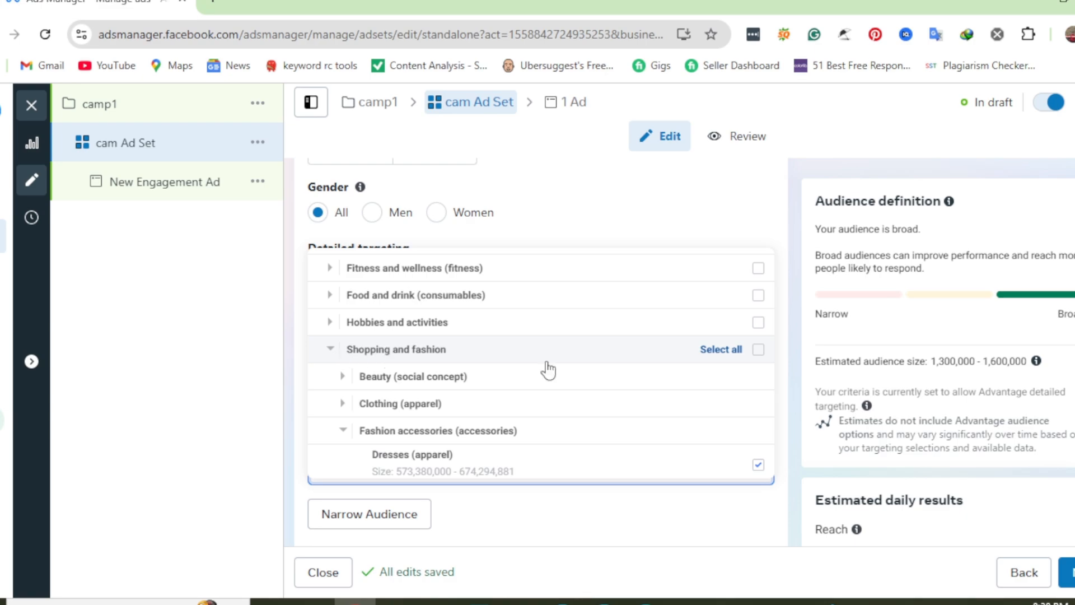
scroll(554, 493, up, 1)
scroll(550, 501, up, 4)
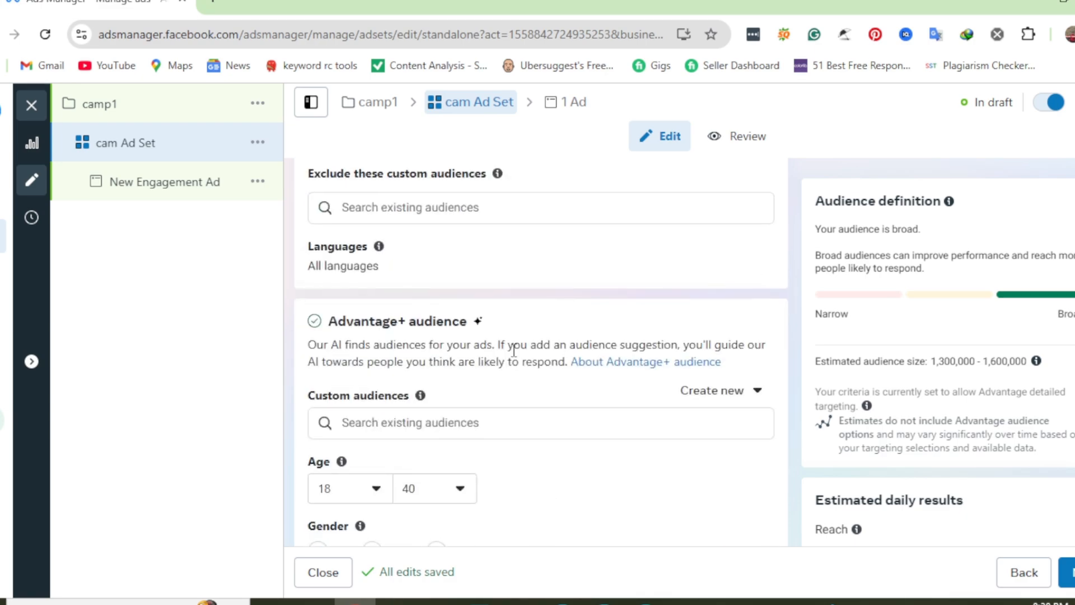
scroll(562, 437, down, 4)
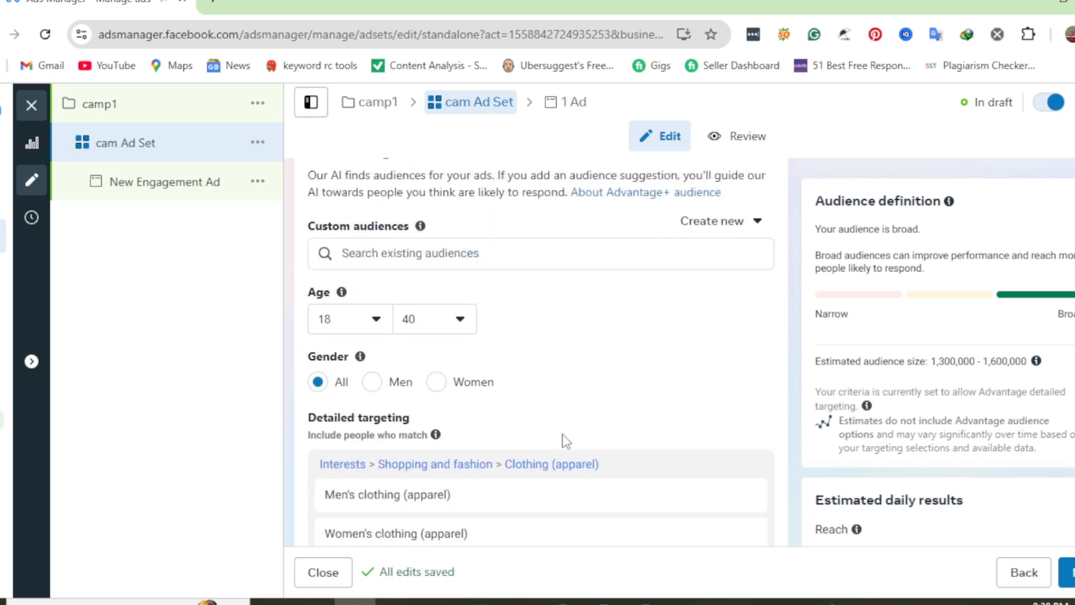
mouse_move(413, 449)
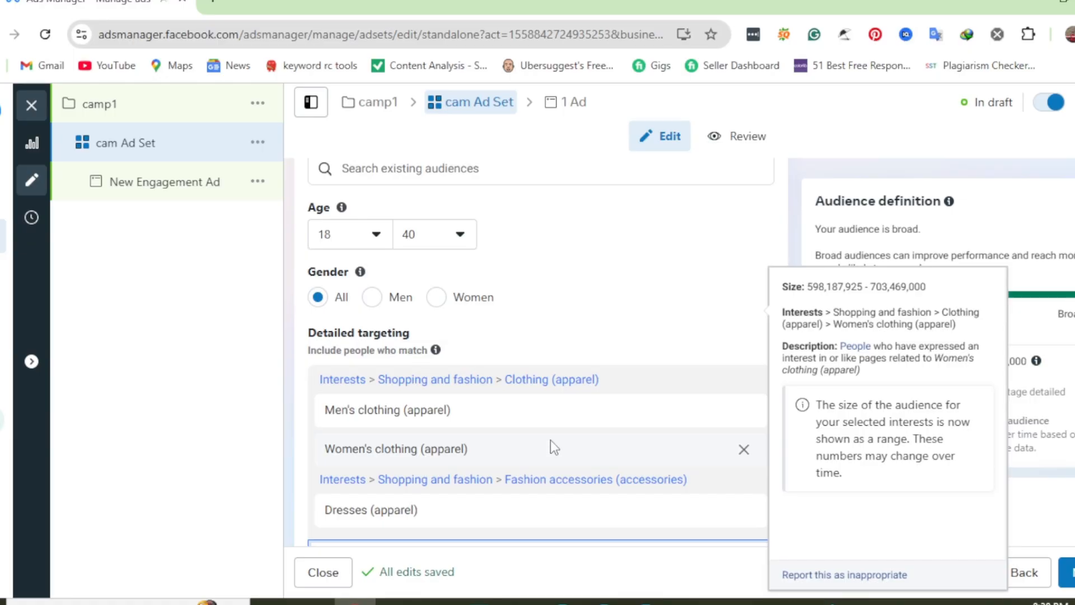
scroll(551, 441, down, 3)
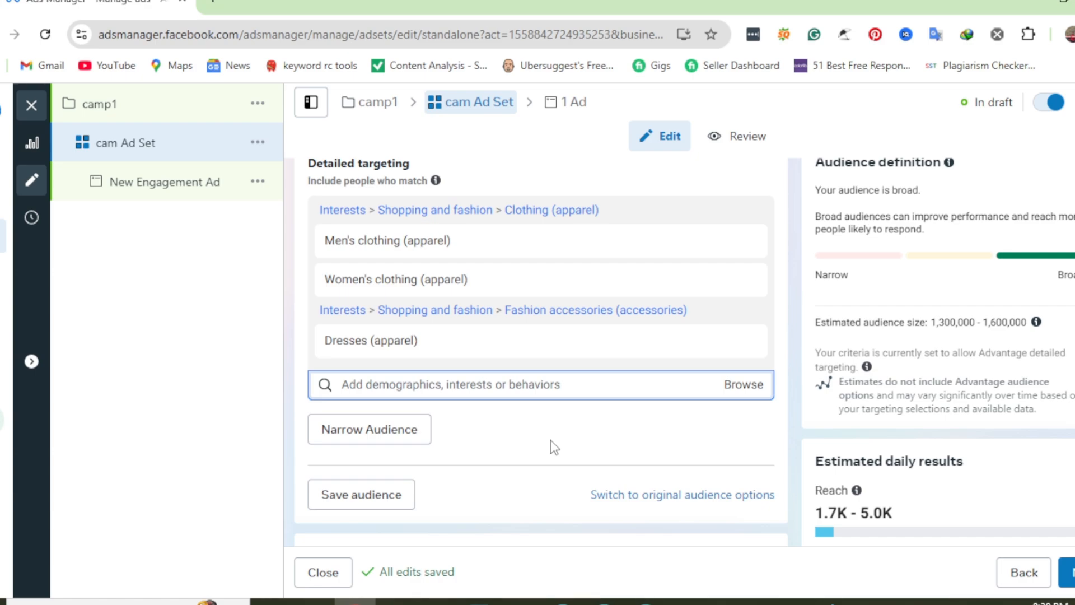
Step: Save the ad set's current location, age and interest targeting as a saved audience under the suggested name
scroll(612, 444, down, 3)
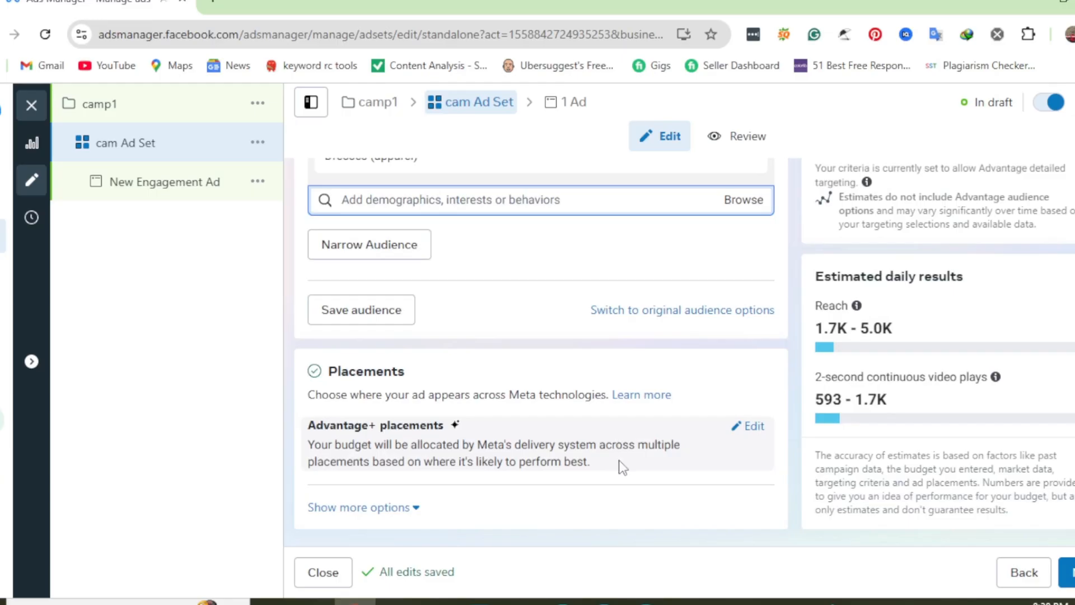
scroll(623, 468, up, 4)
scroll(643, 475, down, 4)
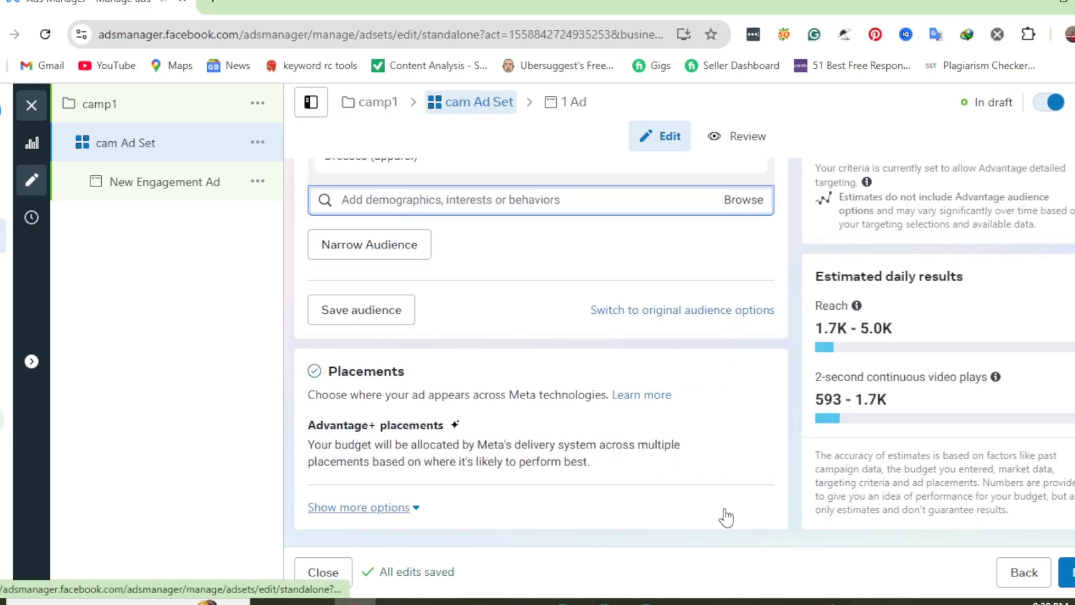
scroll(724, 513, up, 2)
scroll(726, 517, up, 1)
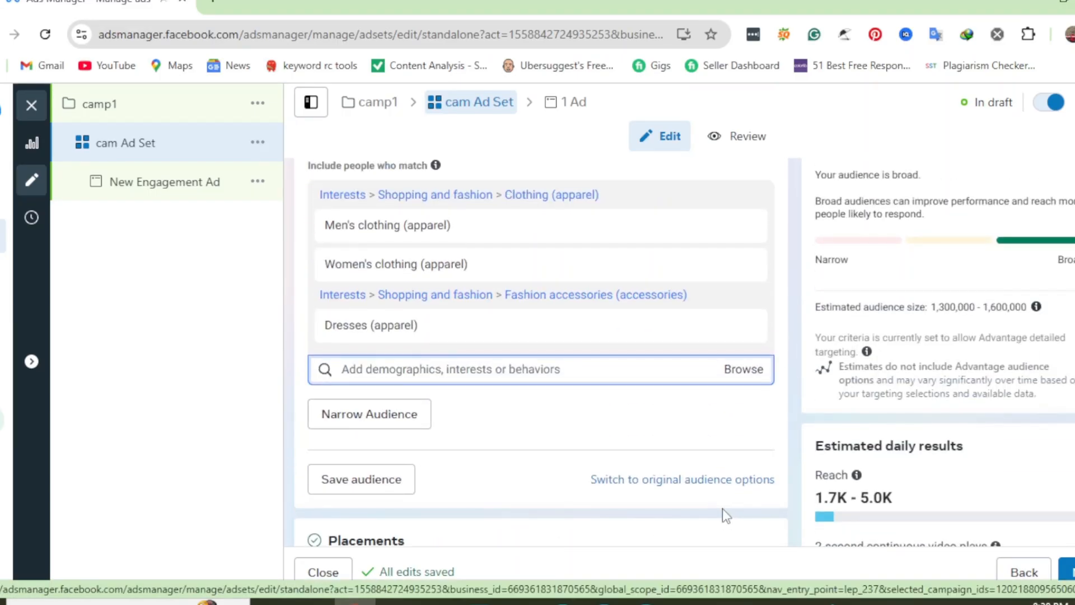
click(350, 482)
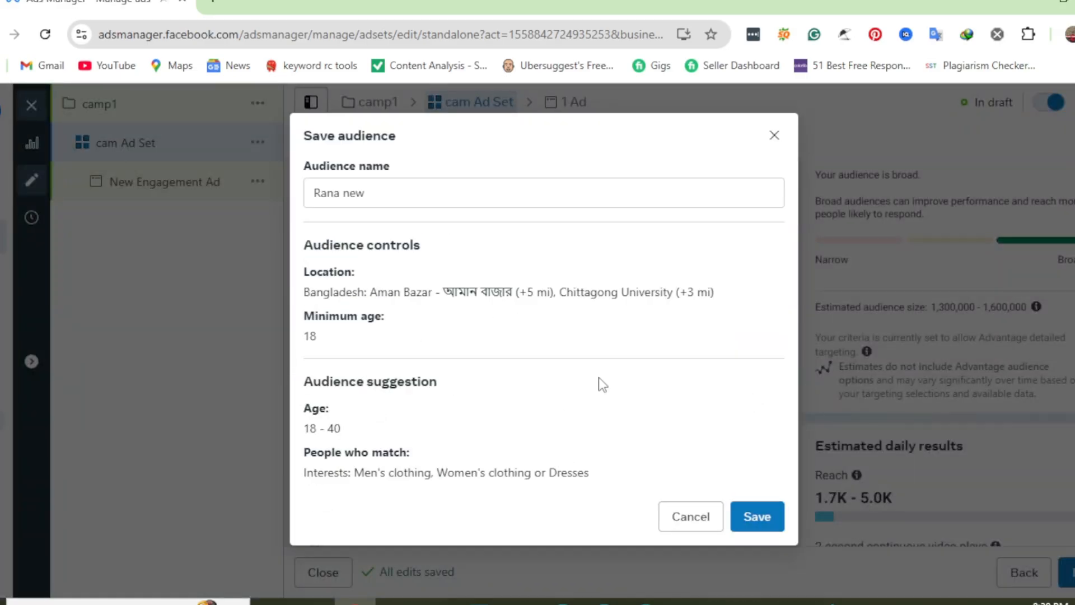
click(762, 518)
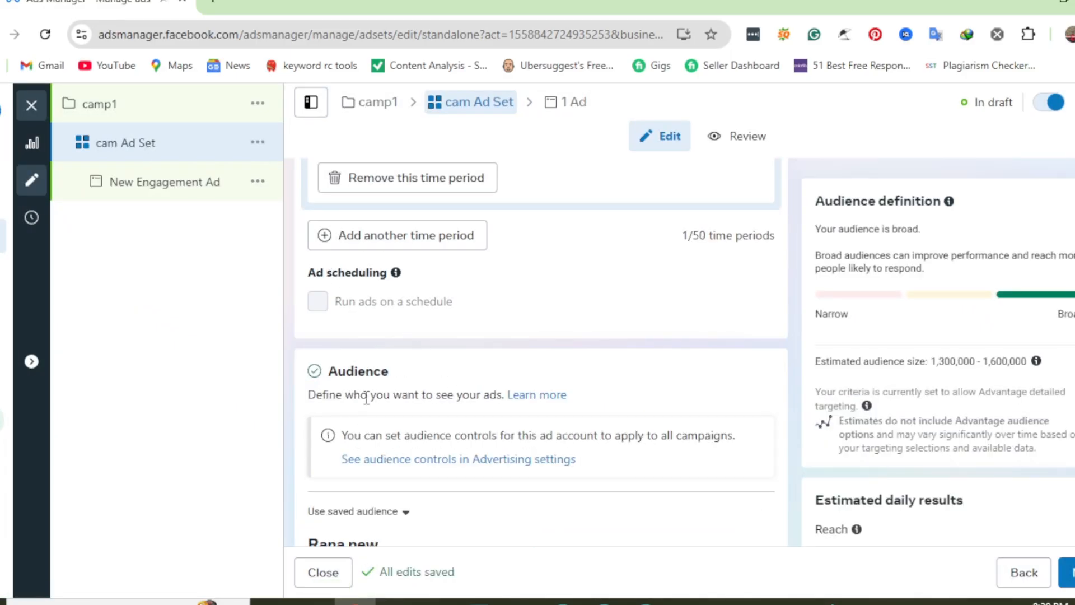
Step: Edit the ad set's placements and switch from Advantage+ placements to Manual placements
scroll(398, 428, down, 1)
scroll(398, 428, down, 10)
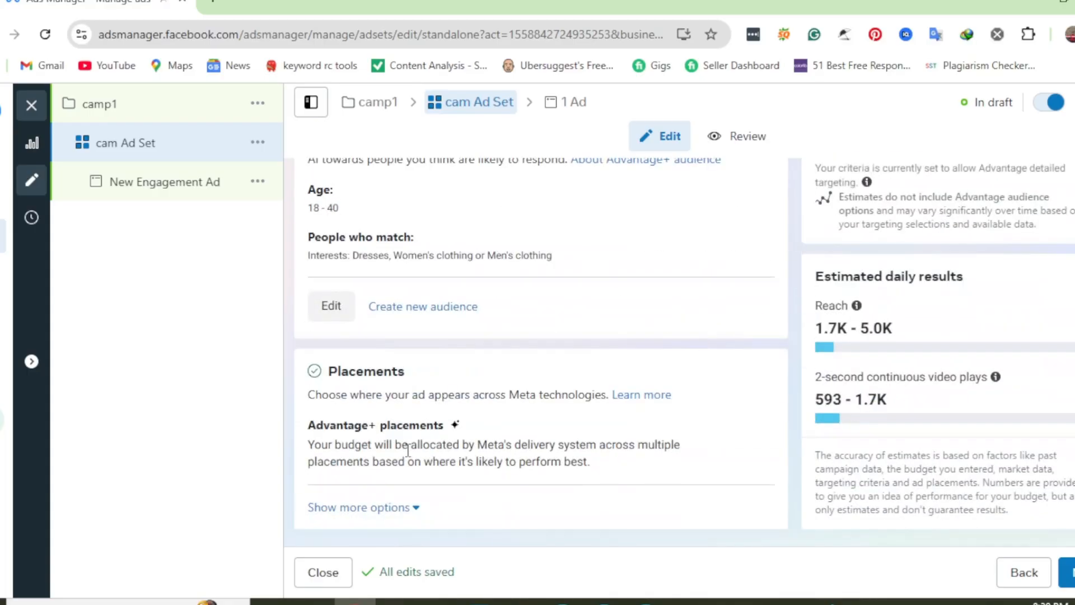
click(756, 428)
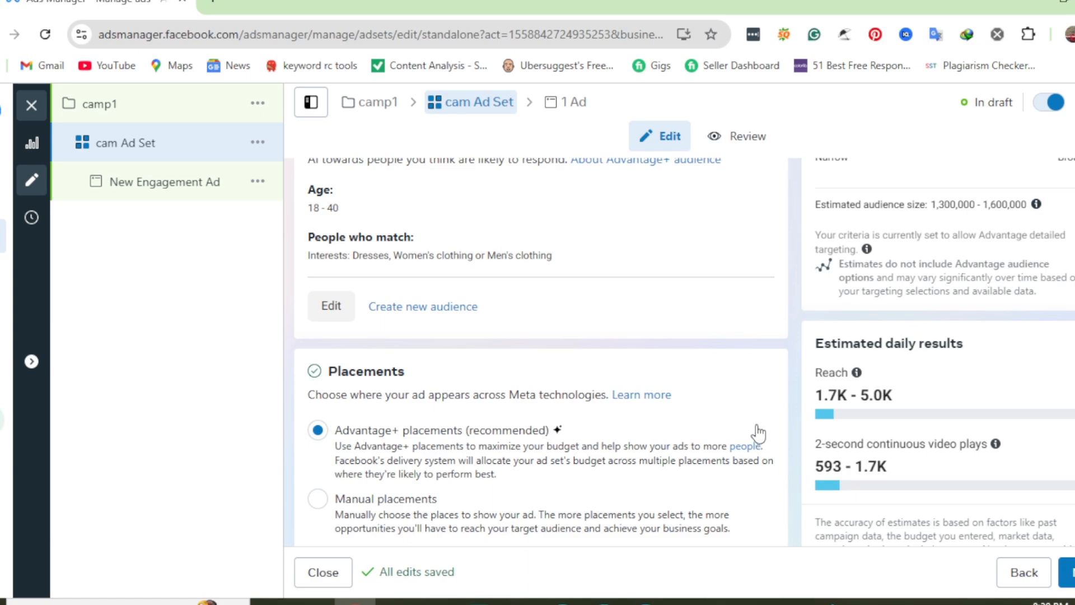
scroll(336, 453, down, 1)
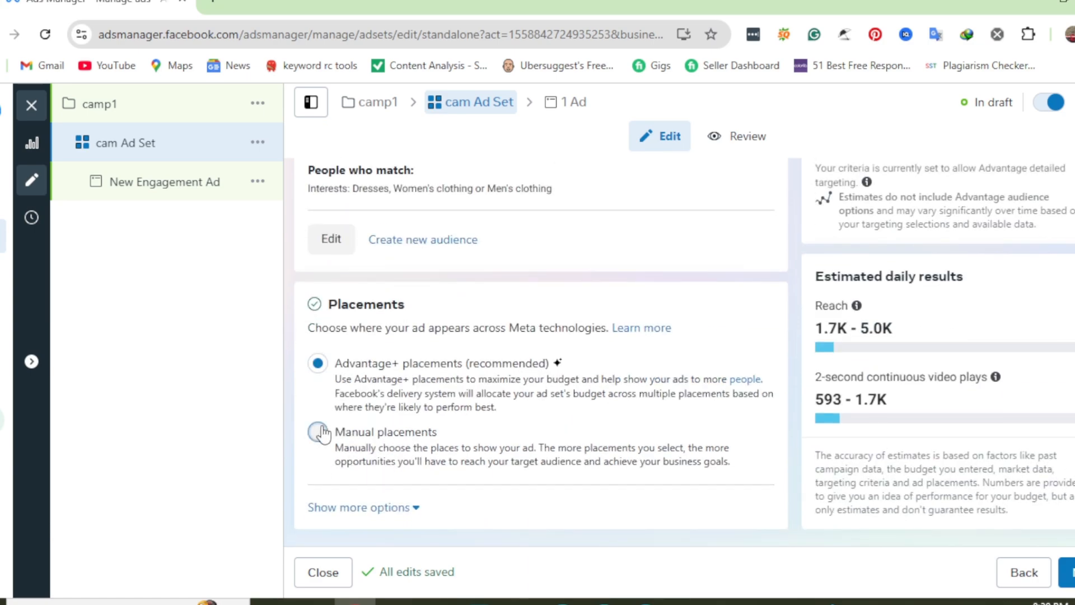
click(453, 445)
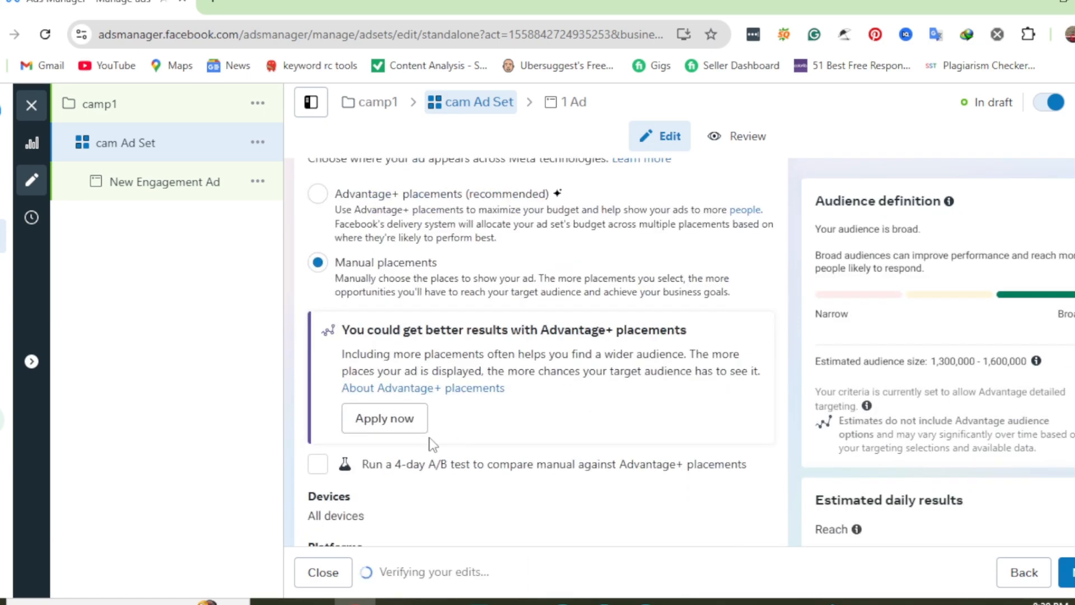
Step: Restrict the placement devices to Mobile by excluding Desktop
scroll(347, 440, down, 3)
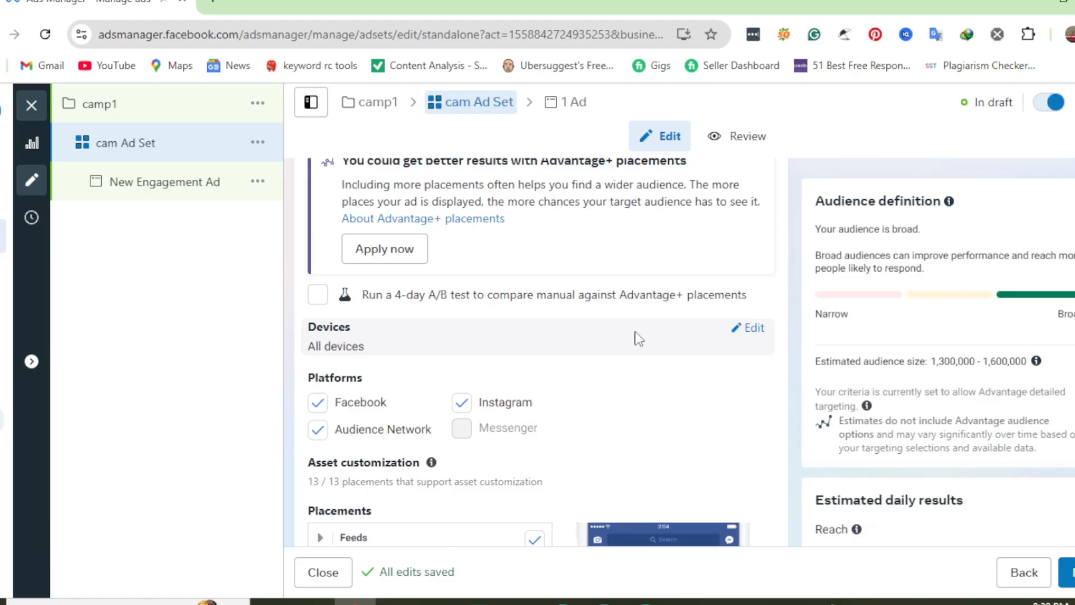
click(751, 327)
click(757, 357)
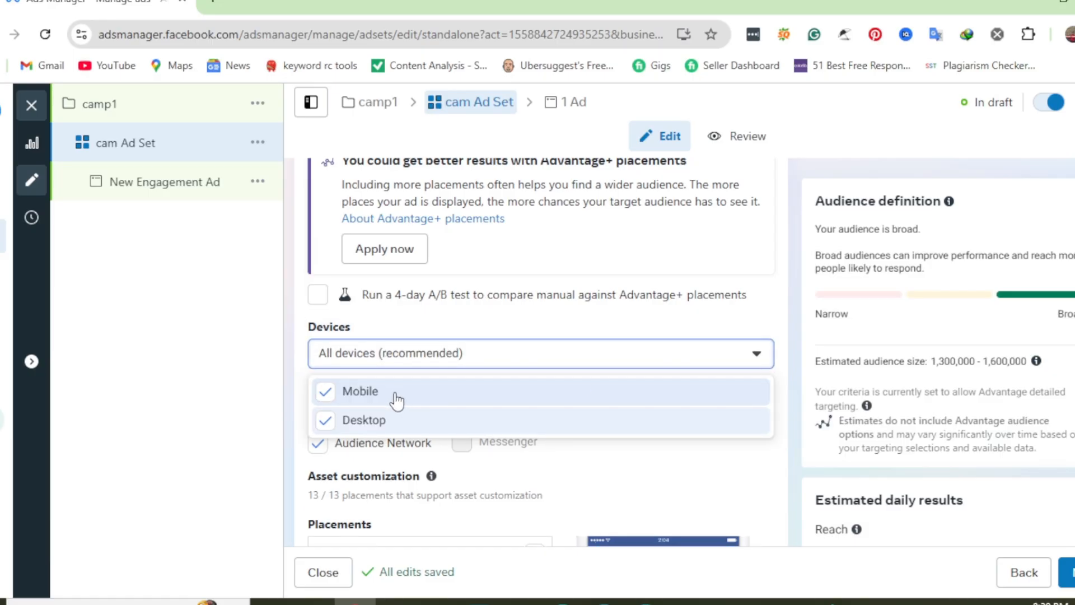
click(326, 420)
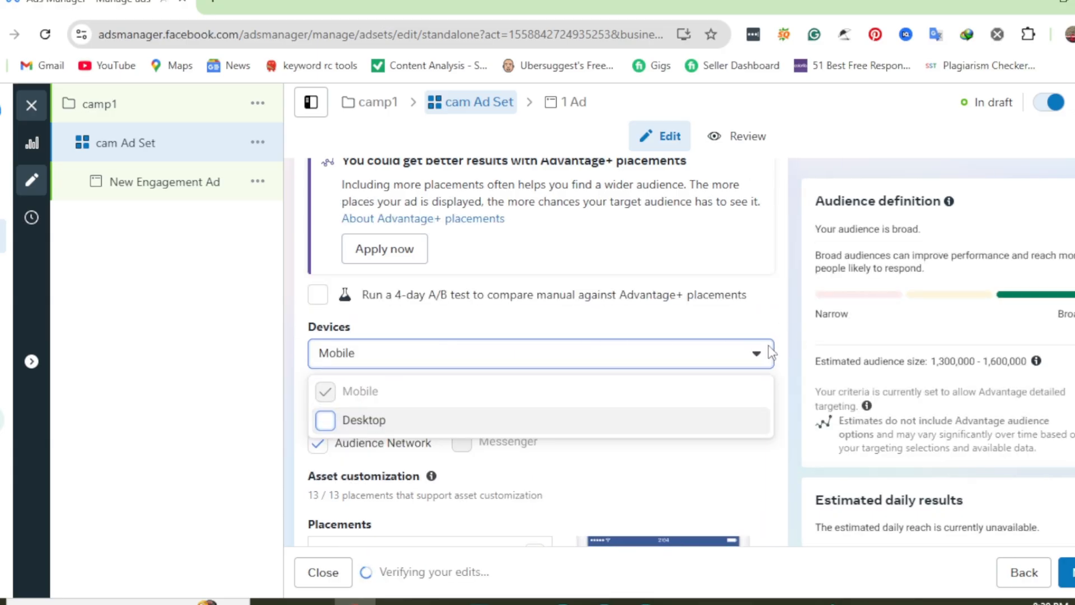
click(761, 353)
Step: Exclude the Instagram and Audience Network platforms, keeping only Facebook selected
scroll(527, 424, down, 1)
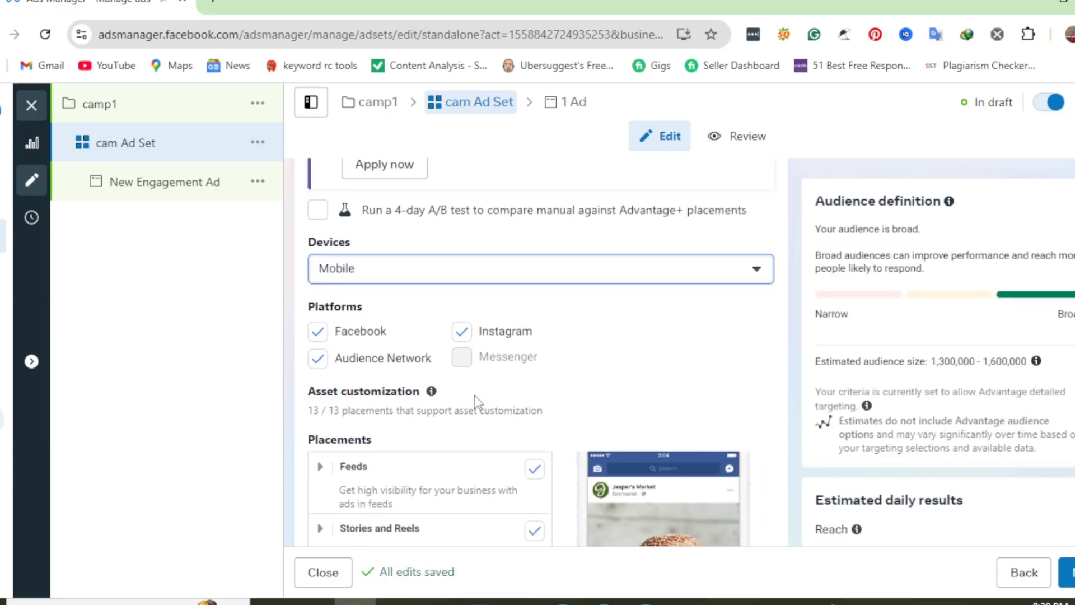
click(465, 334)
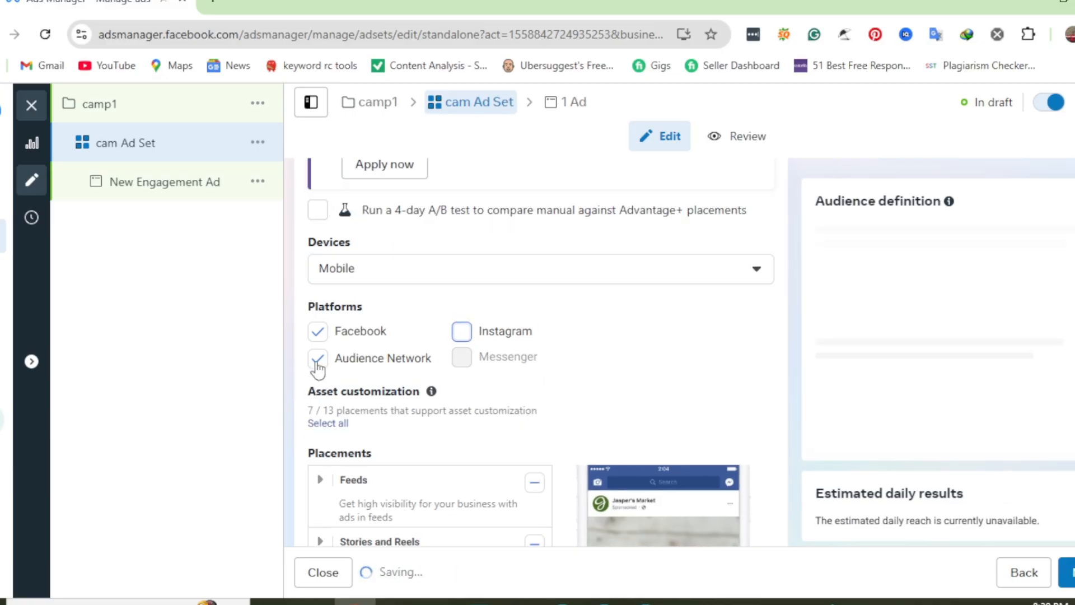
click(317, 363)
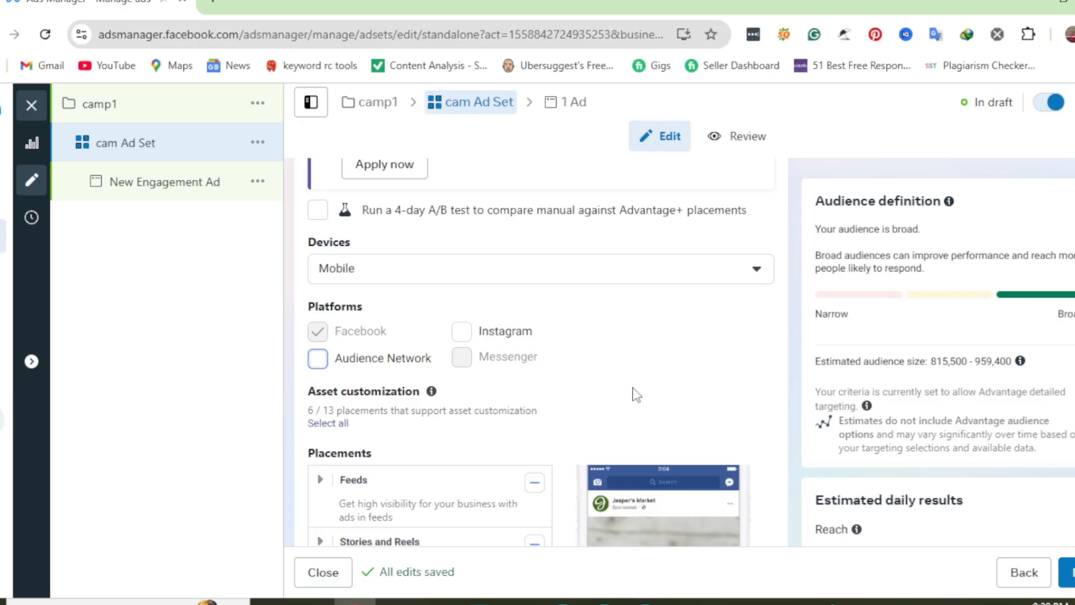
Step: Show the additional placement options and limit ad delivery to mobile devices only when connected to Wi-Fi
scroll(636, 395, down, 6)
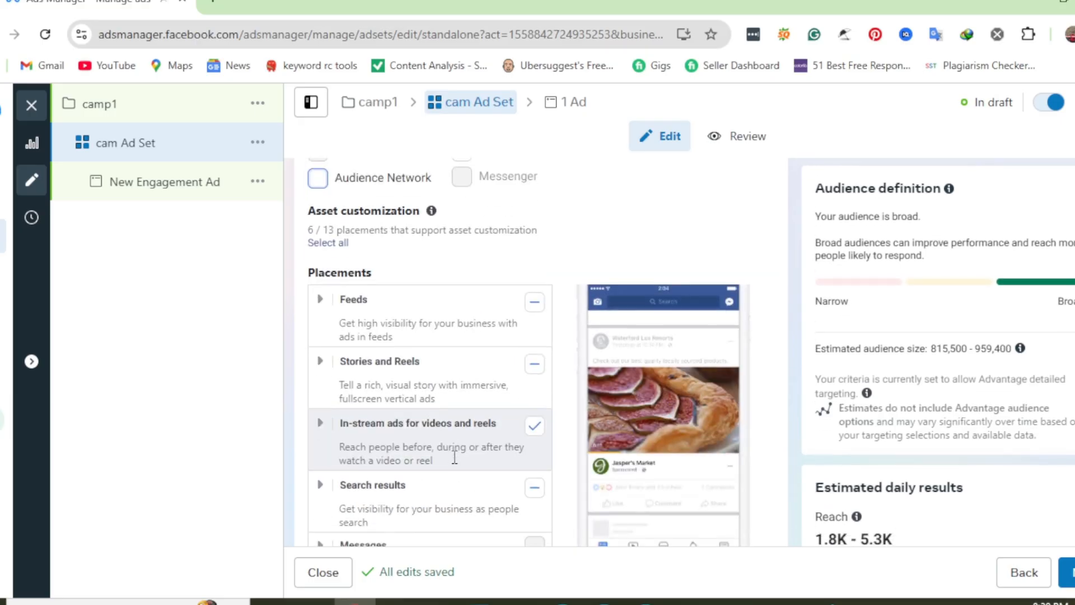
scroll(456, 463, up, 8)
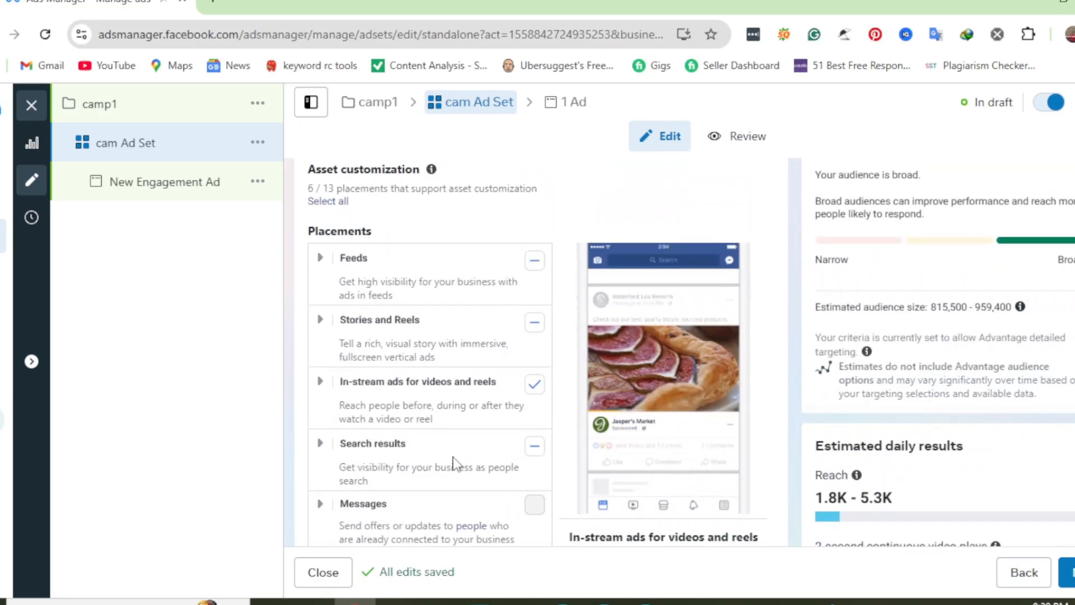
scroll(452, 463, down, 10)
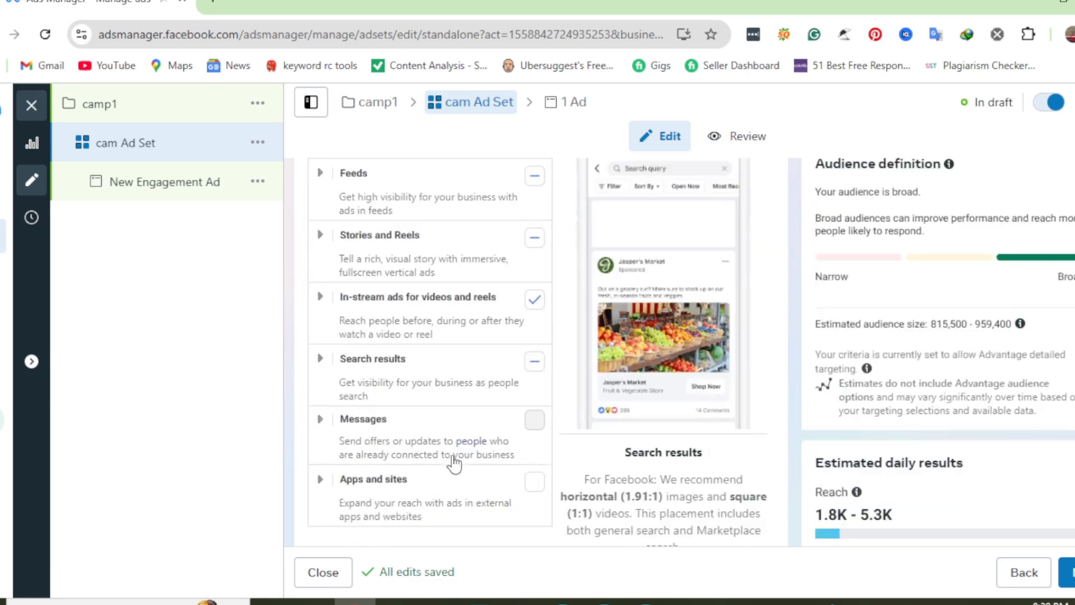
click(417, 494)
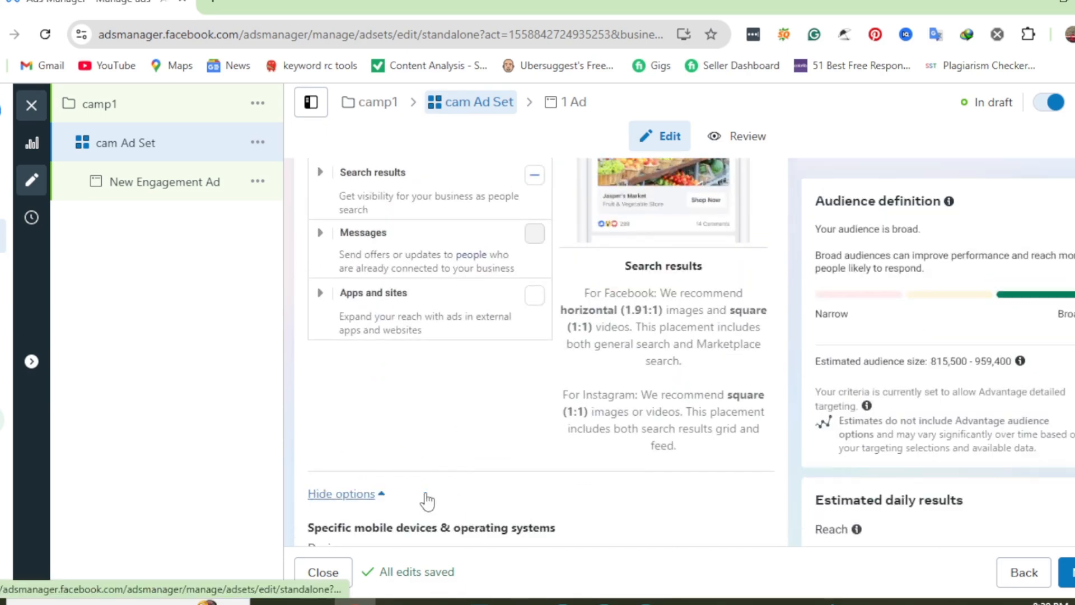
scroll(447, 497, down, 4)
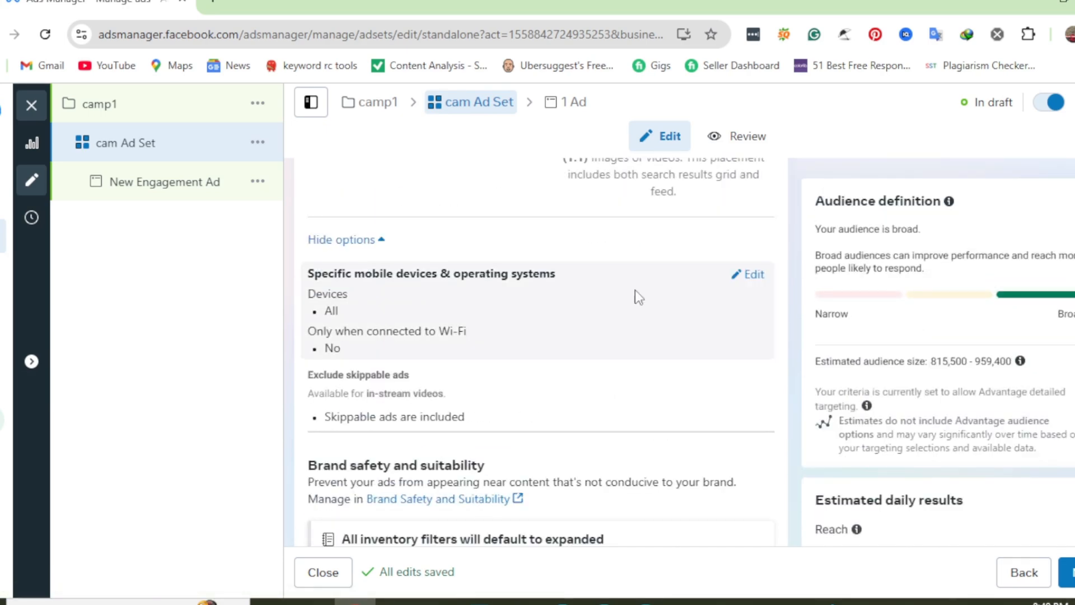
click(751, 276)
click(770, 341)
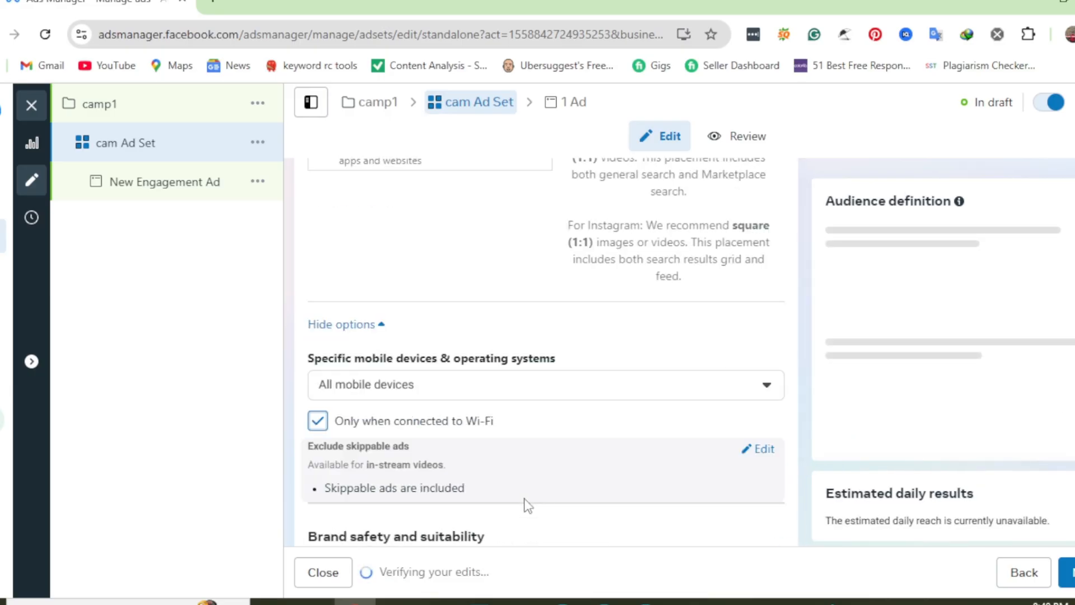
Step: Examine which individual placements are included under Stories and Reels
scroll(504, 431, up, 10)
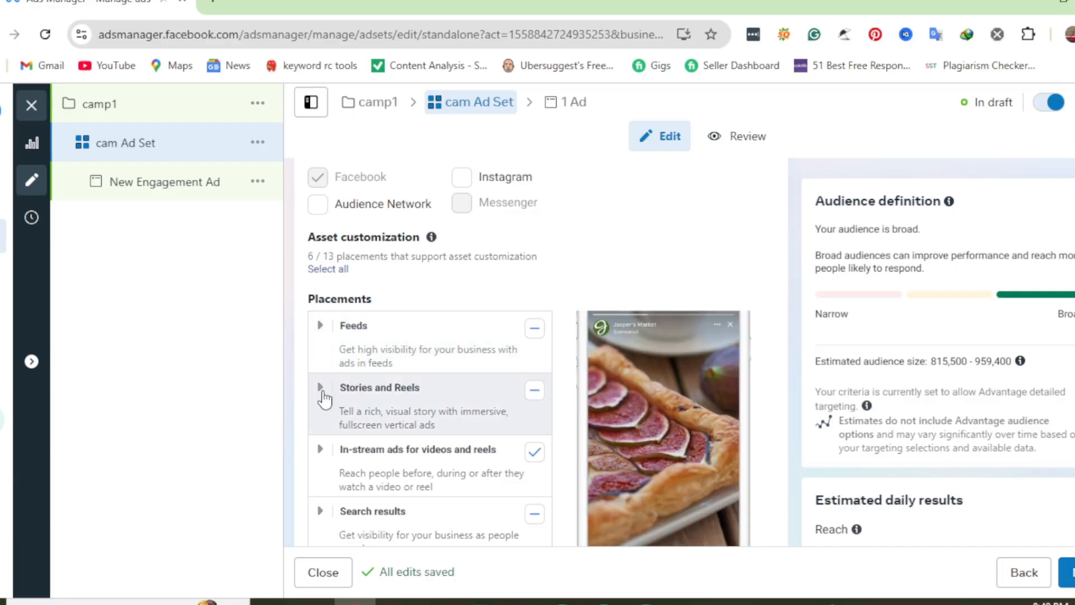
click(323, 391)
scroll(344, 401, down, 3)
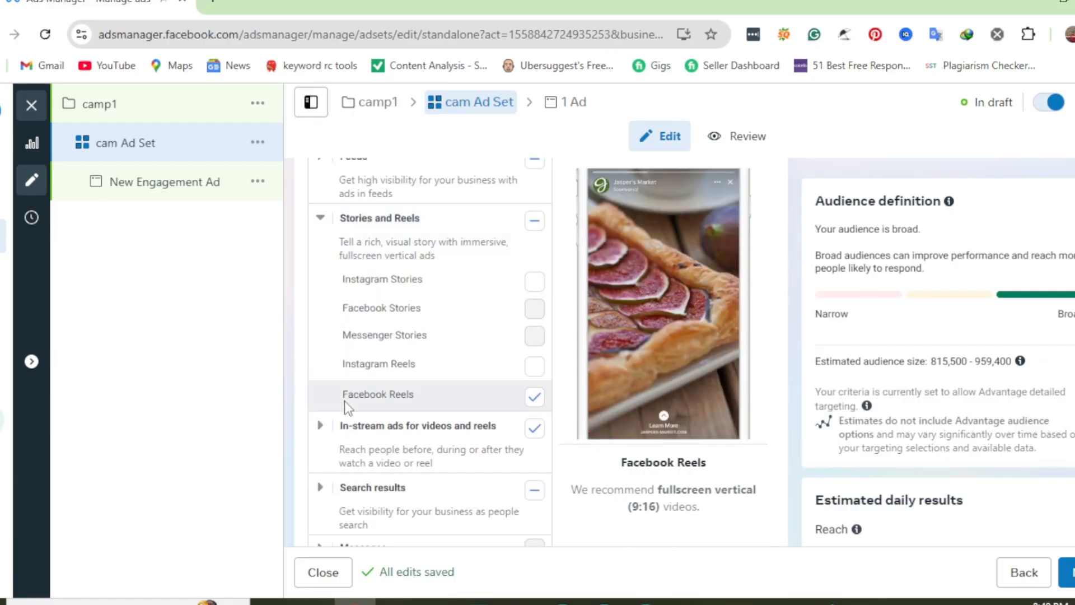
click(324, 216)
Step: Review the whole ad set, from conversion, budget and schedule through audience and placements to brand safety and suitability
scroll(492, 511, down, 3)
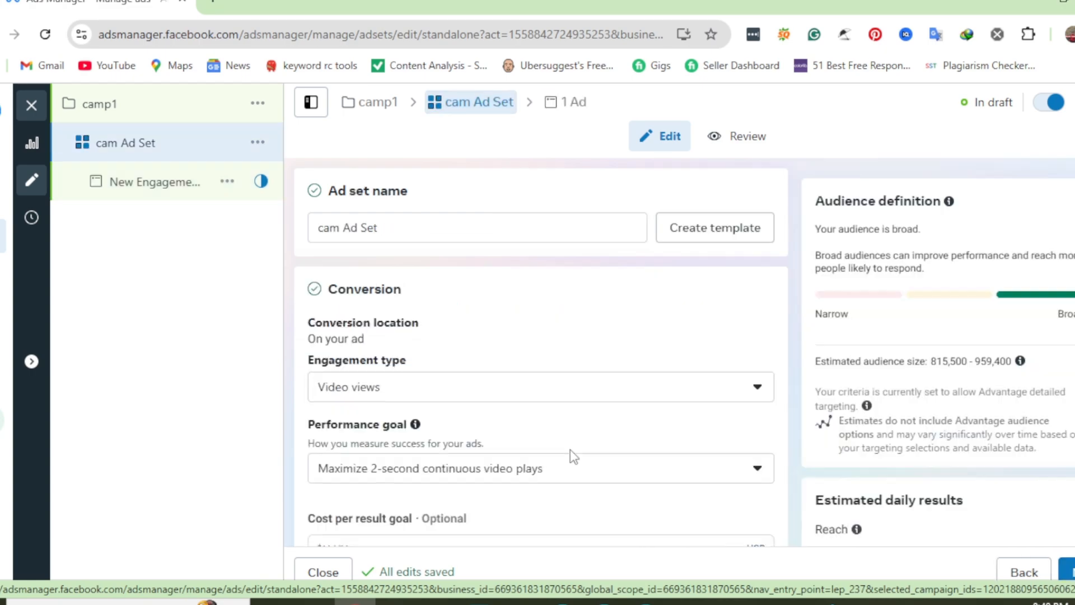
scroll(598, 520, down, 6)
scroll(598, 519, down, 15)
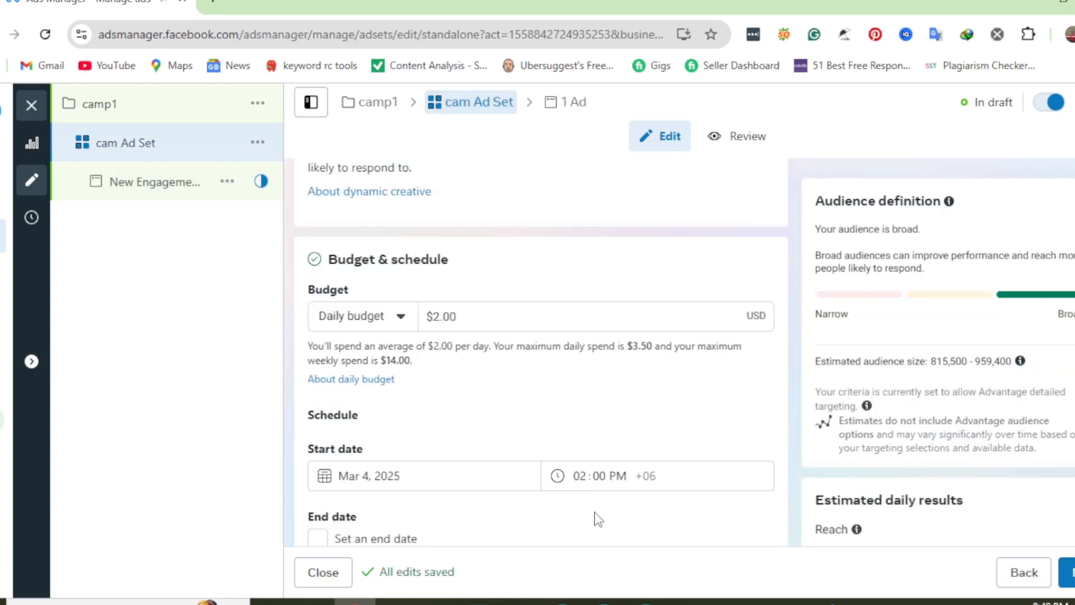
scroll(598, 520, down, 15)
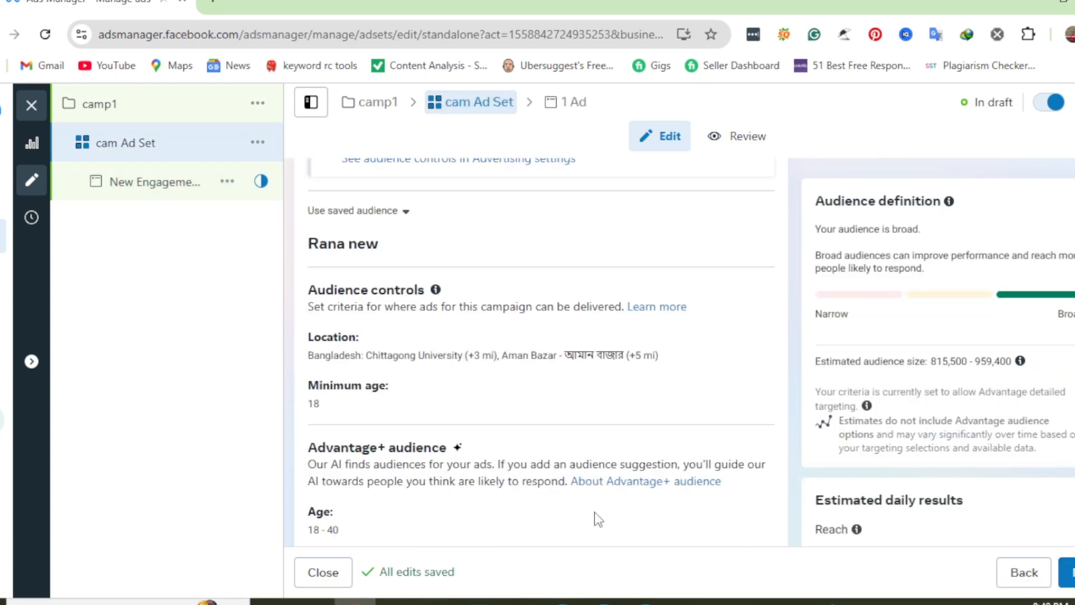
scroll(598, 520, down, 15)
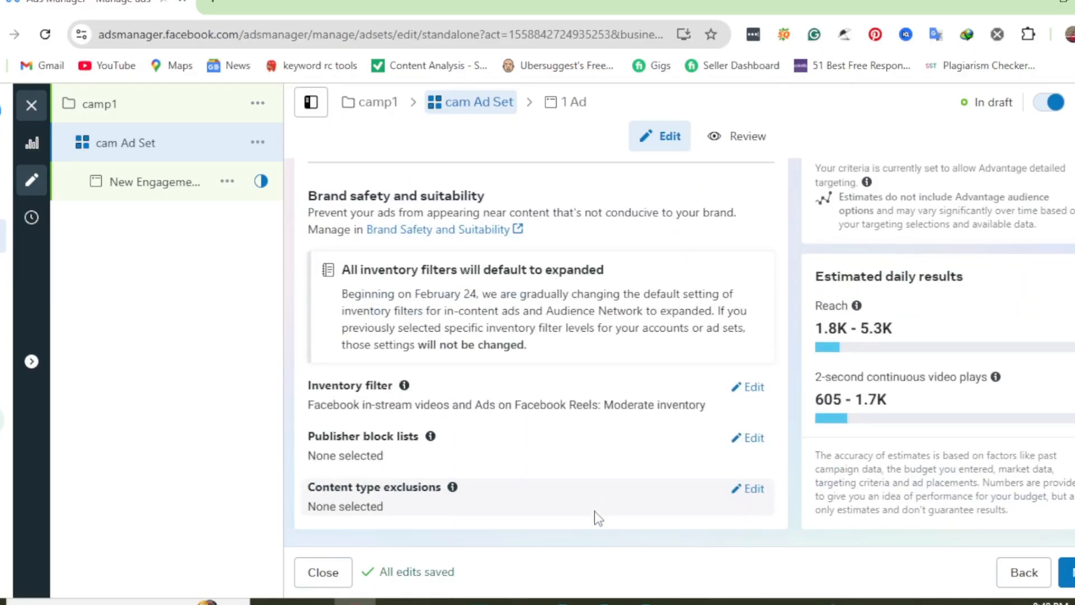
scroll(598, 519, up, 5)
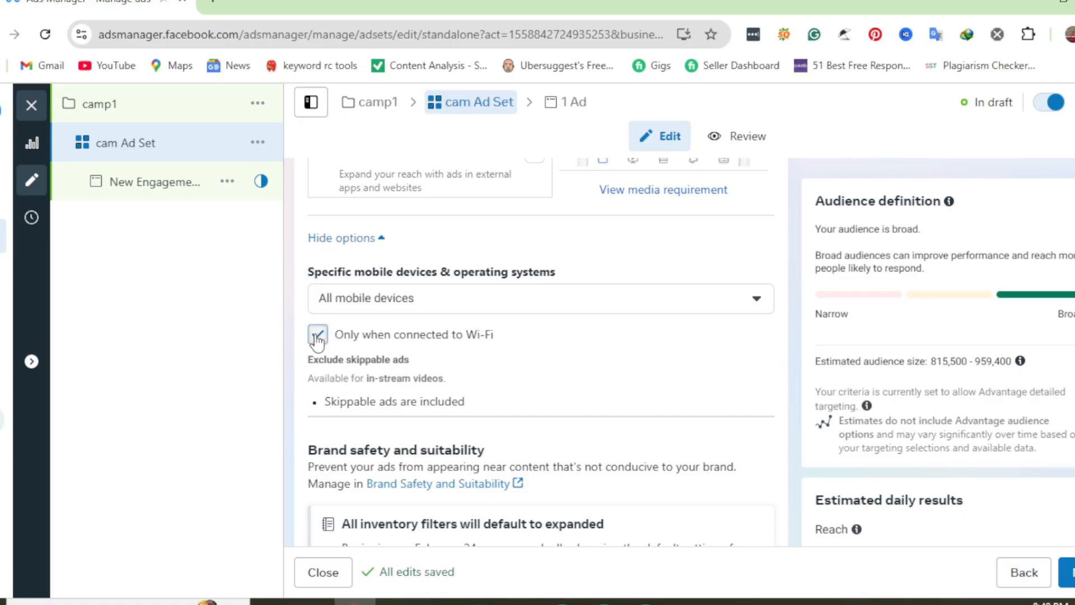
Step: Remove the Wi-Fi-only delivery restriction and open the skippable ads exclusion for editing, keeping all mobile devices targeted
key(space)
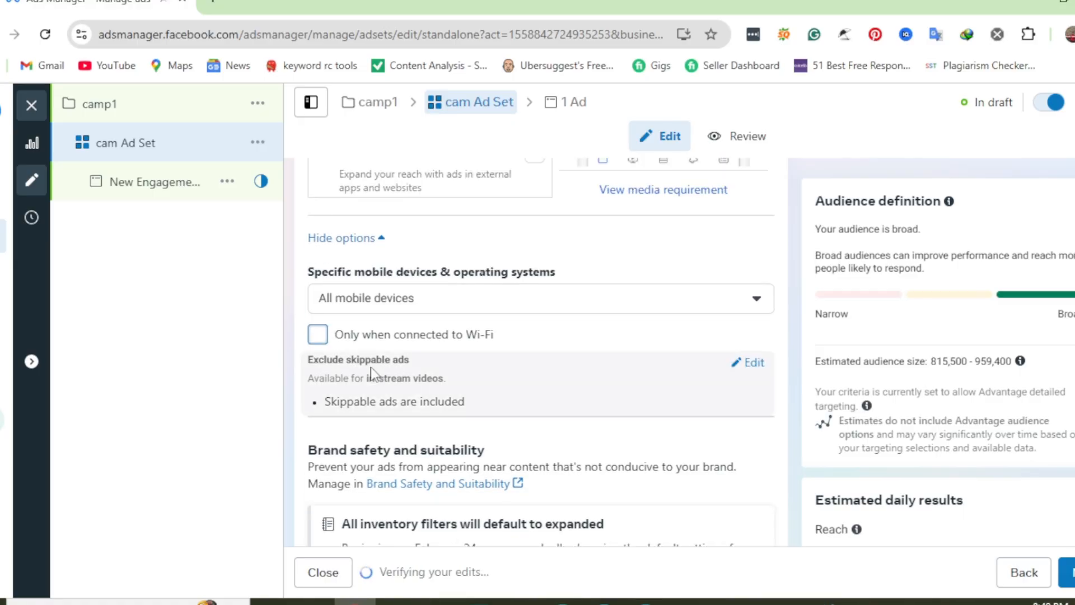
click(754, 363)
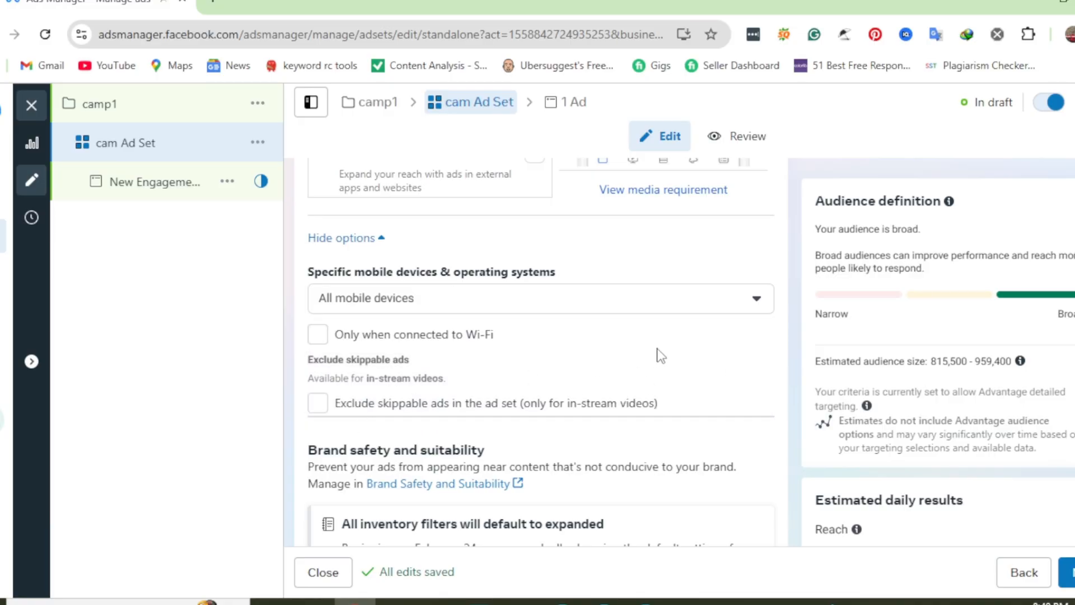
click(318, 339)
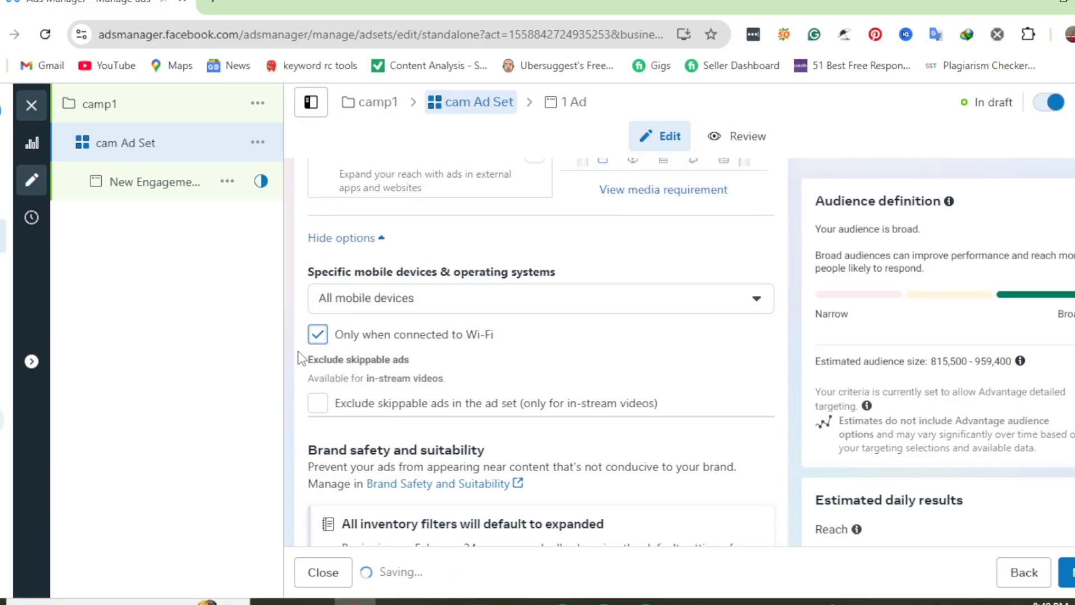
key(space)
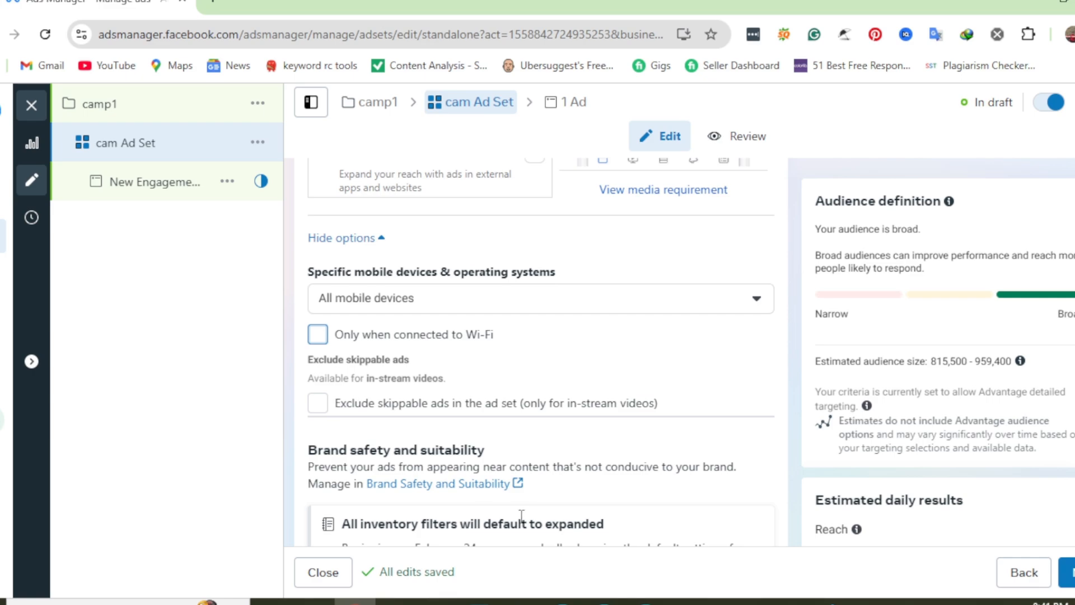
click(757, 303)
click(757, 302)
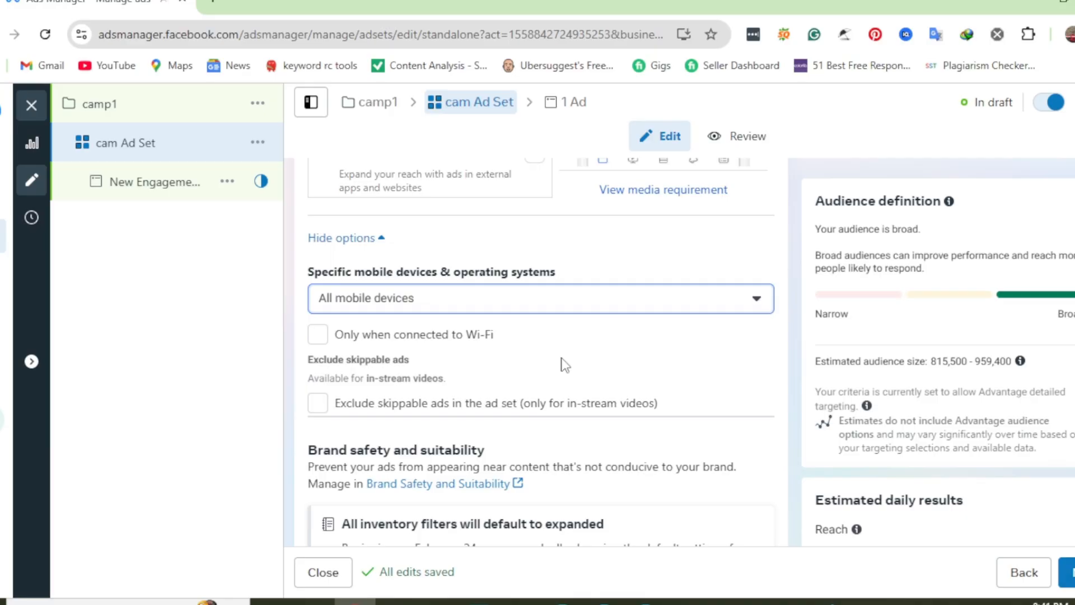
scroll(565, 365, up, 3)
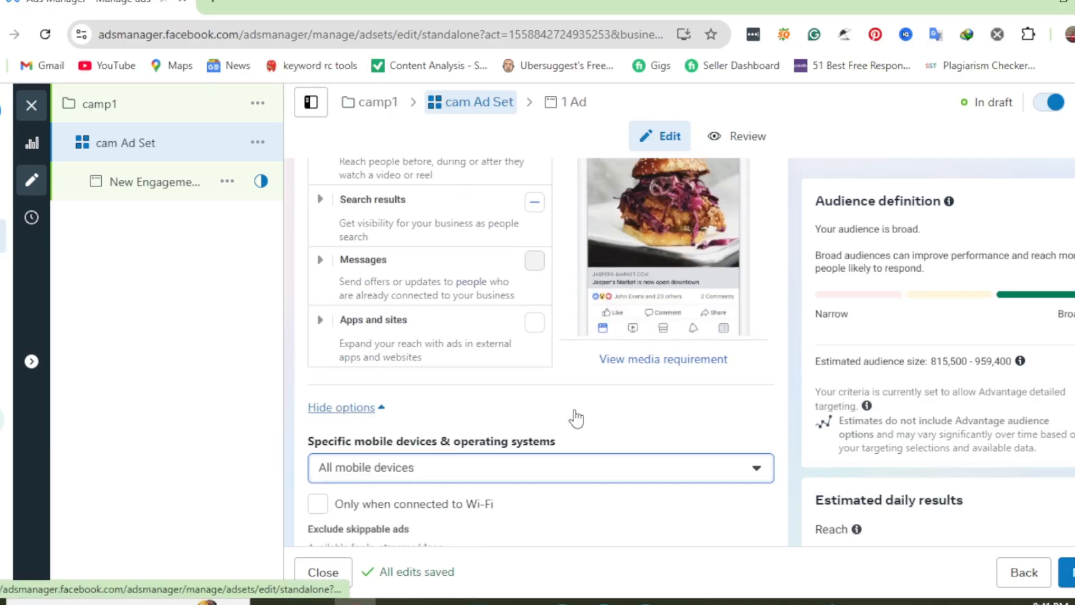
Step: Continue to the ad level and set its Facebook Page to নকসি পল্লী এন্ড রকমারি কর্নার
click(1072, 579)
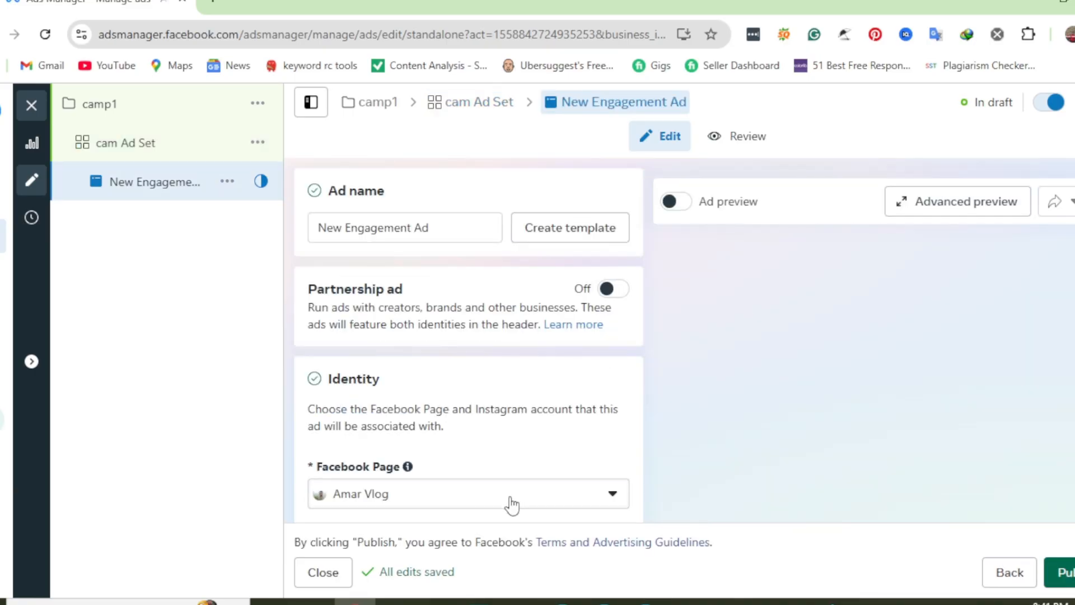
scroll(511, 506, down, 5)
scroll(511, 505, up, 5)
scroll(384, 390, down, 3)
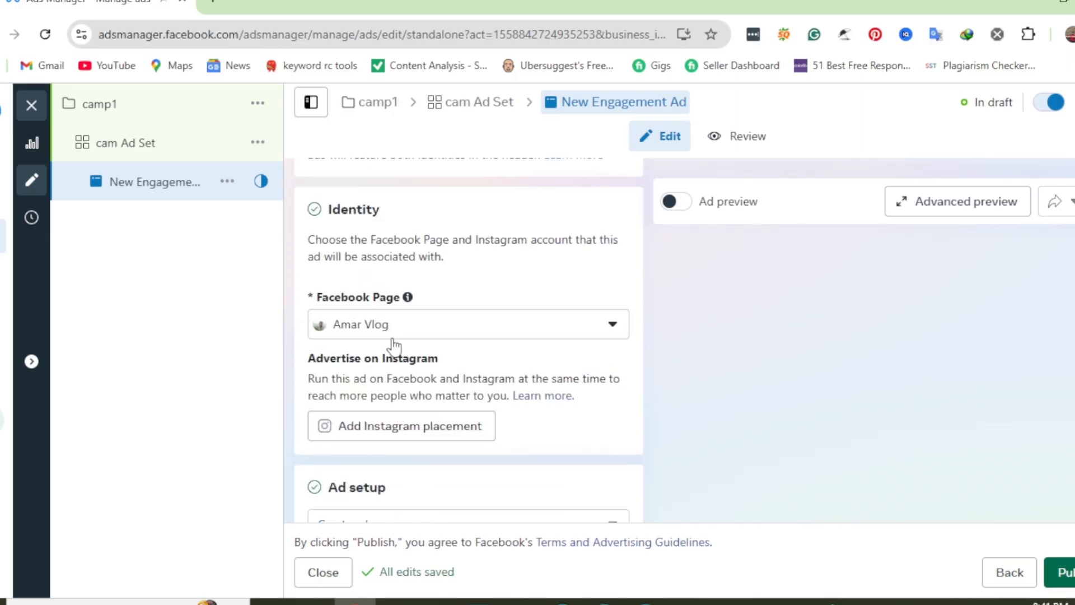
click(603, 331)
click(404, 399)
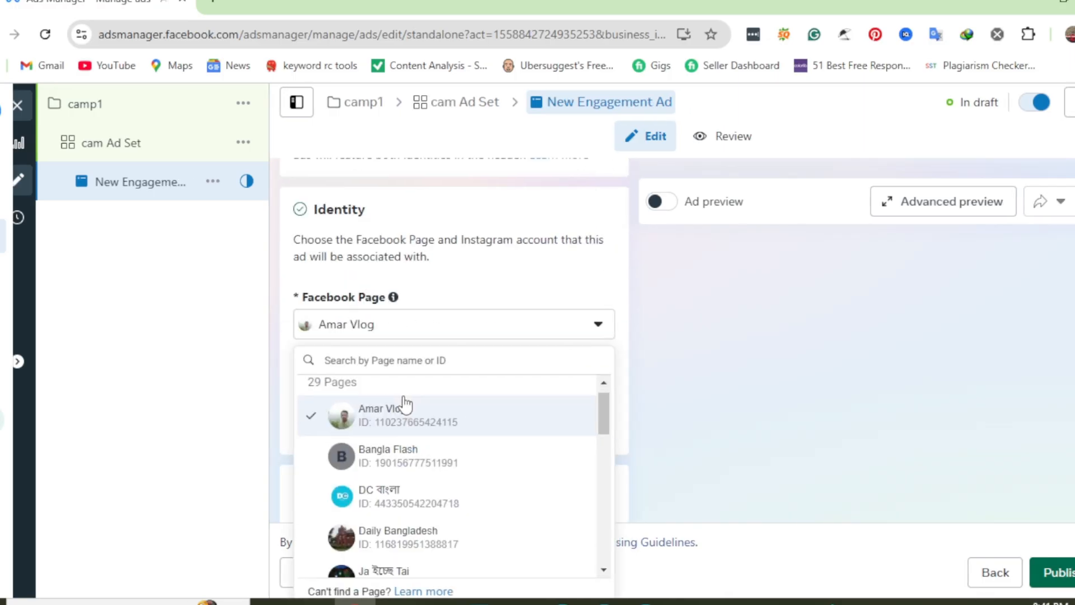
scroll(404, 425, down, 6)
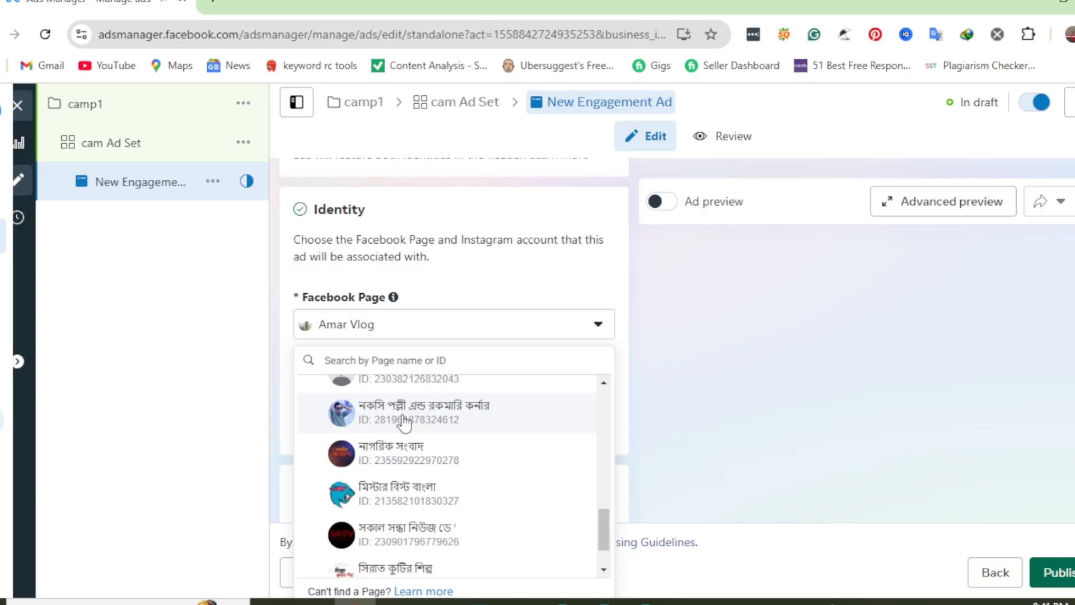
click(405, 424)
Step: Set the ad setup to use an existing post
scroll(538, 452, down, 5)
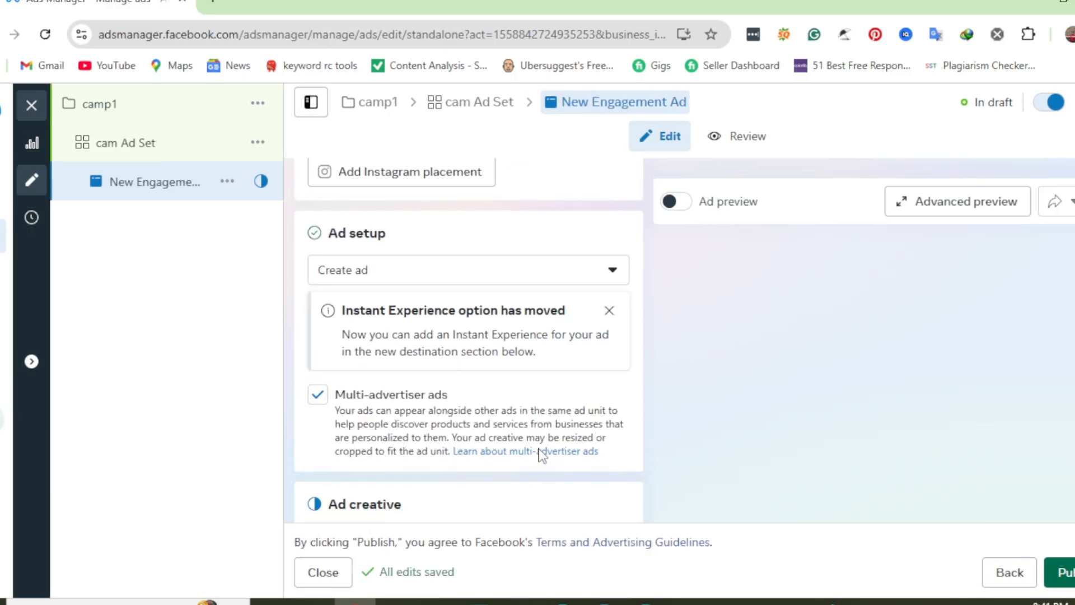
click(589, 277)
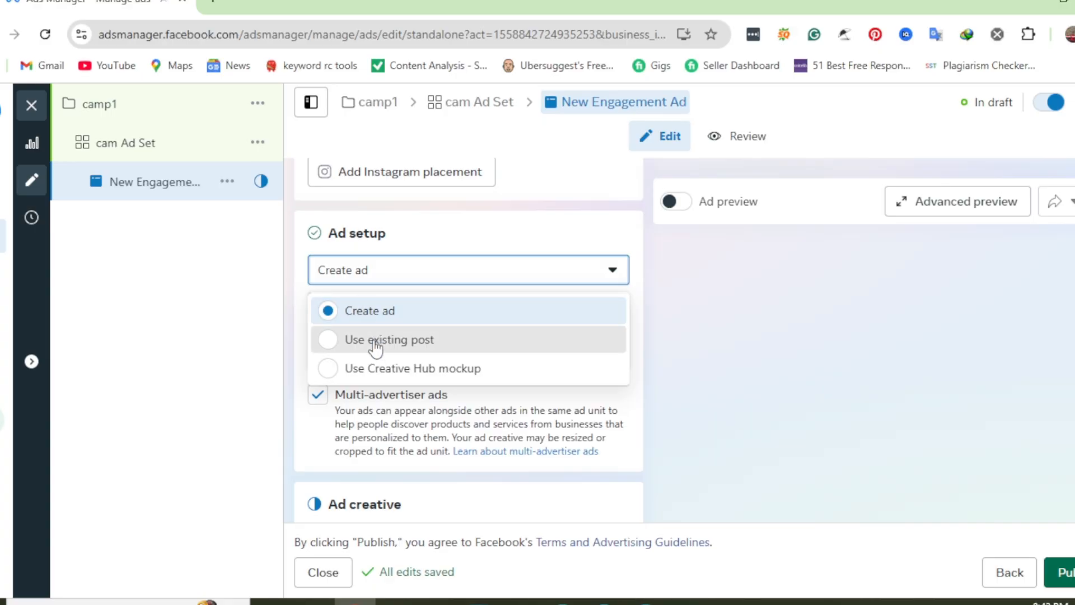
click(376, 341)
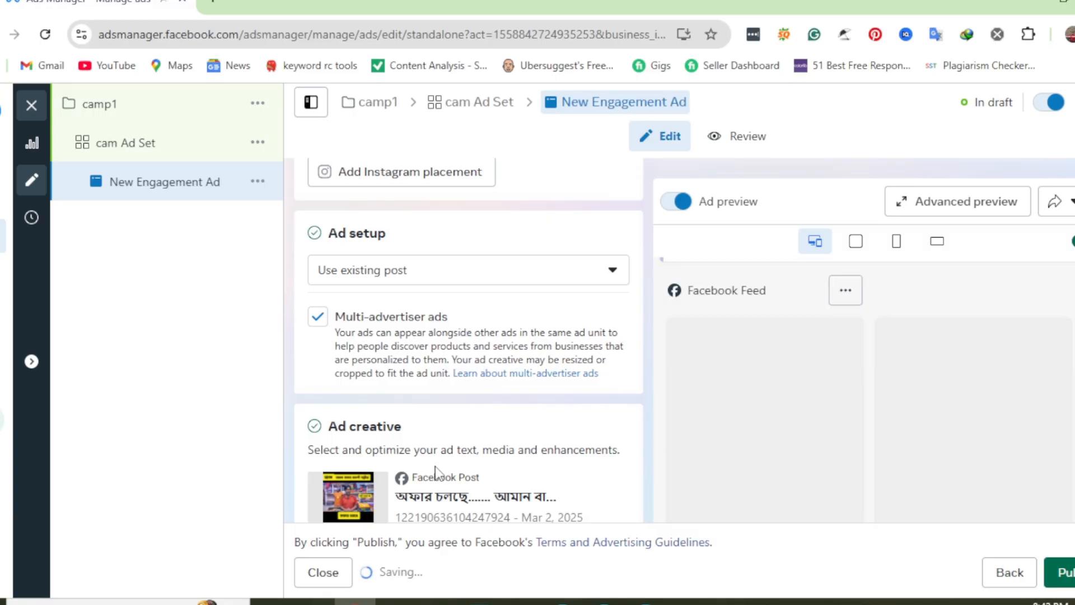
Step: Choose the first listed Facebook video post dated Mar 2, 2025 as the ad creative
scroll(431, 473, down, 1)
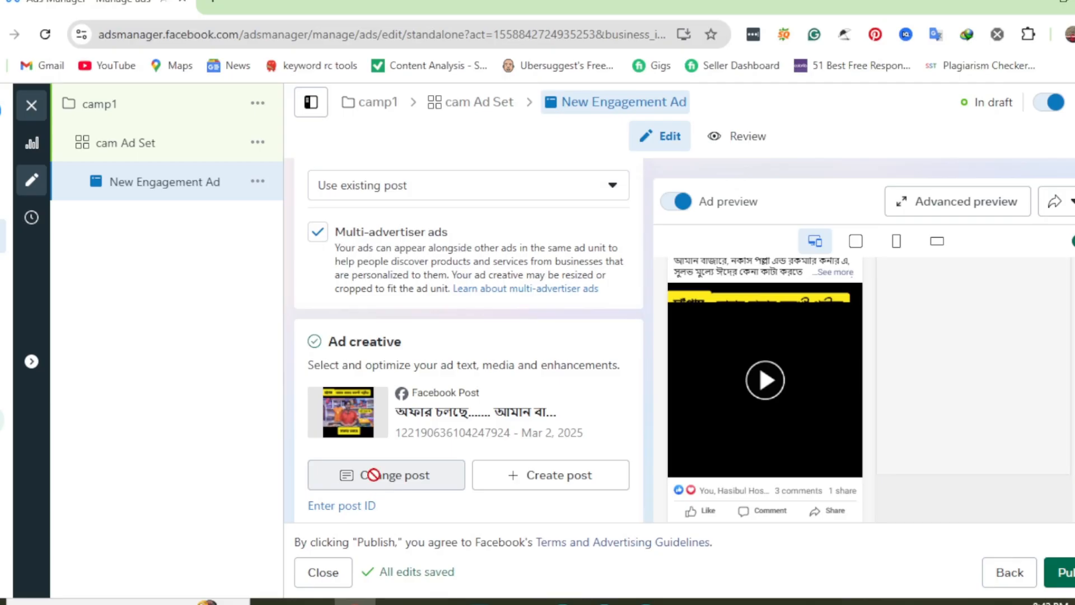
click(381, 475)
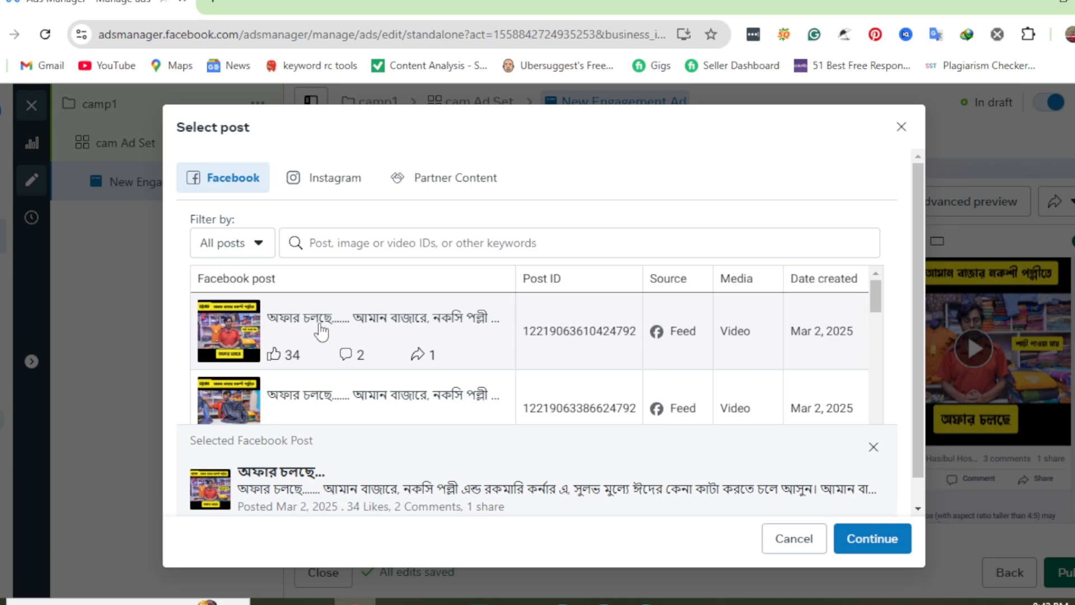
click(321, 331)
click(320, 332)
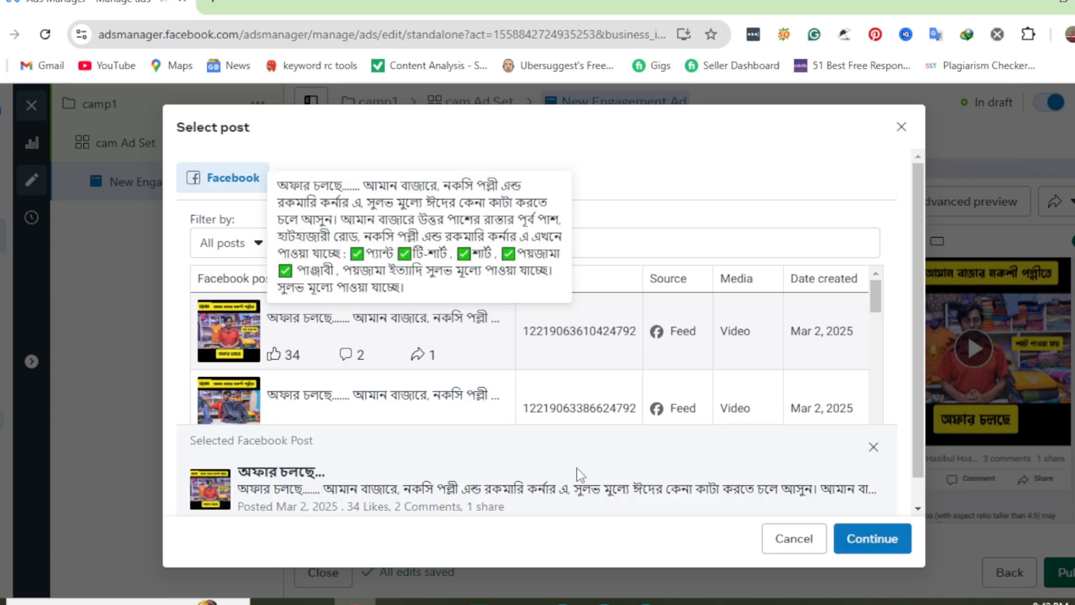
click(852, 546)
Step: Review the ad's primary text, placement previews, call to action, Advantage+ creative enhancements and tracking settings
scroll(562, 459, down, 4)
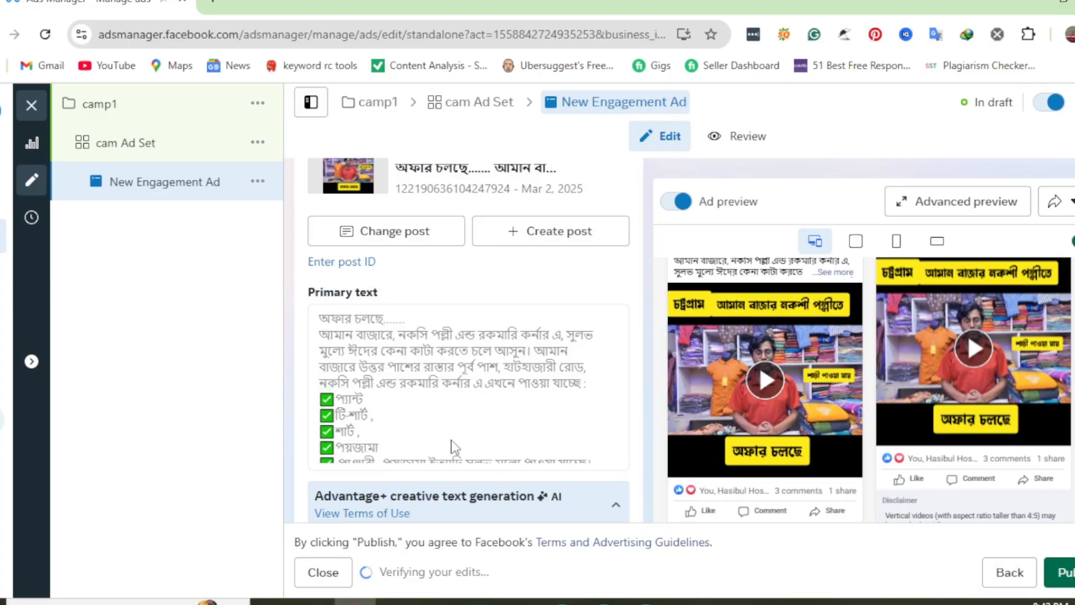
scroll(454, 446, down, 5)
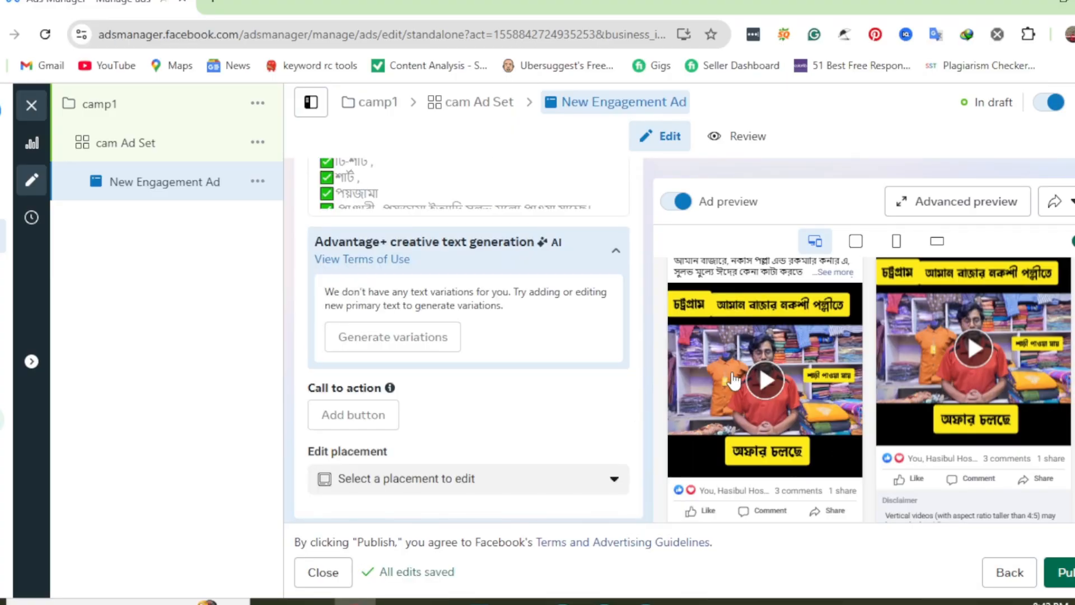
scroll(745, 370, up, 2)
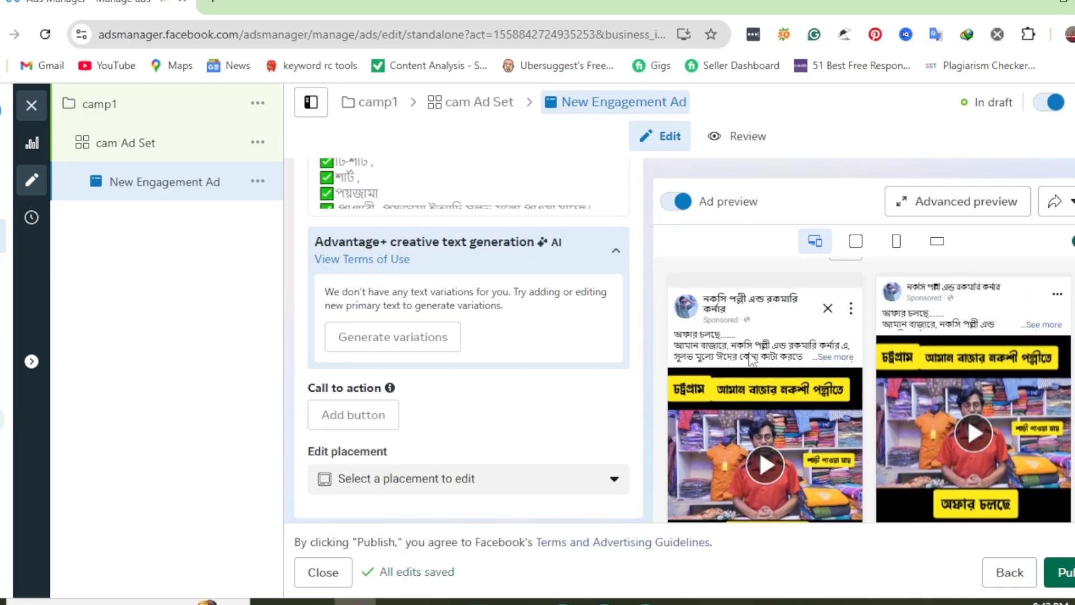
scroll(750, 358, down, 4)
scroll(750, 366, up, 2)
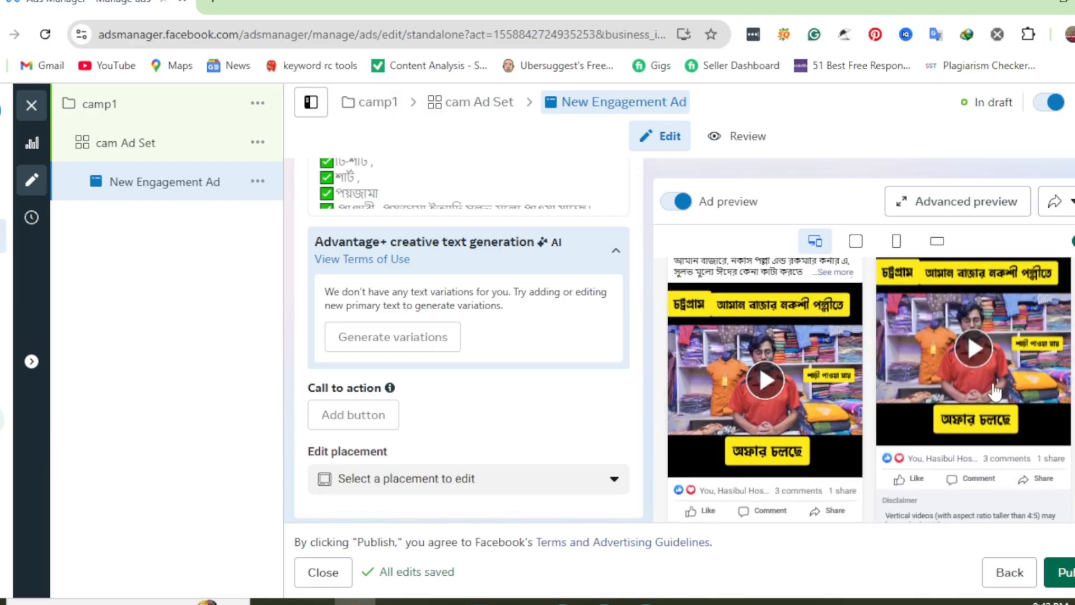
scroll(993, 386, up, 3)
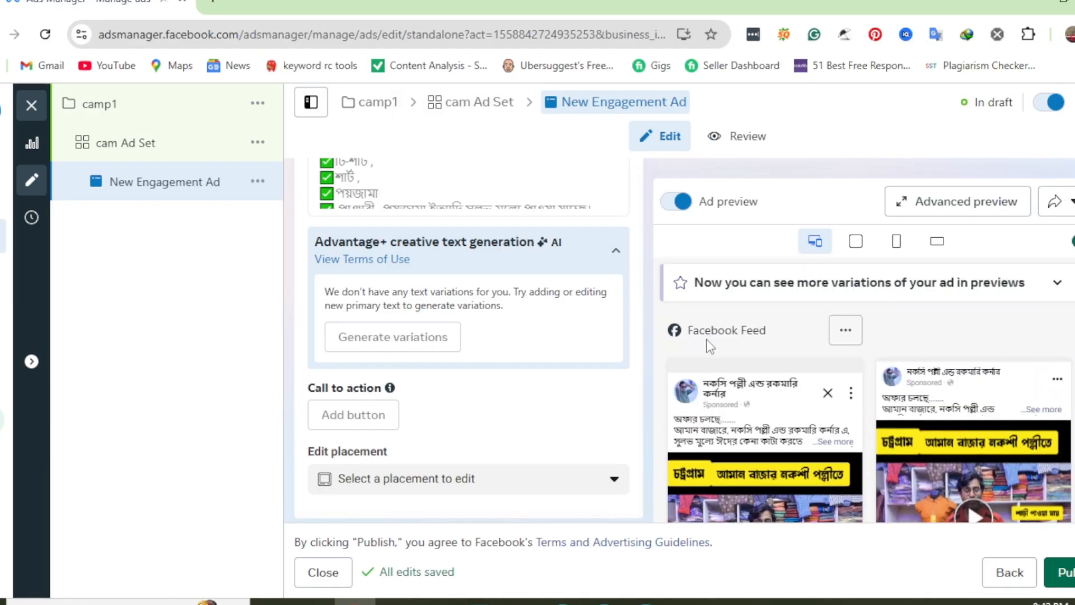
scroll(986, 391, down, 7)
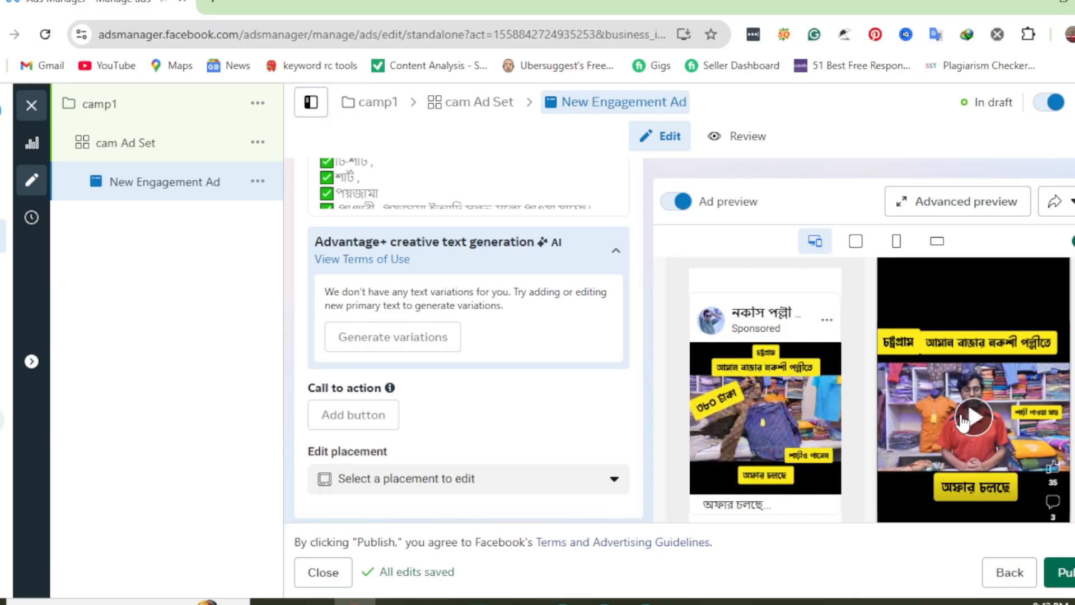
scroll(960, 414, down, 5)
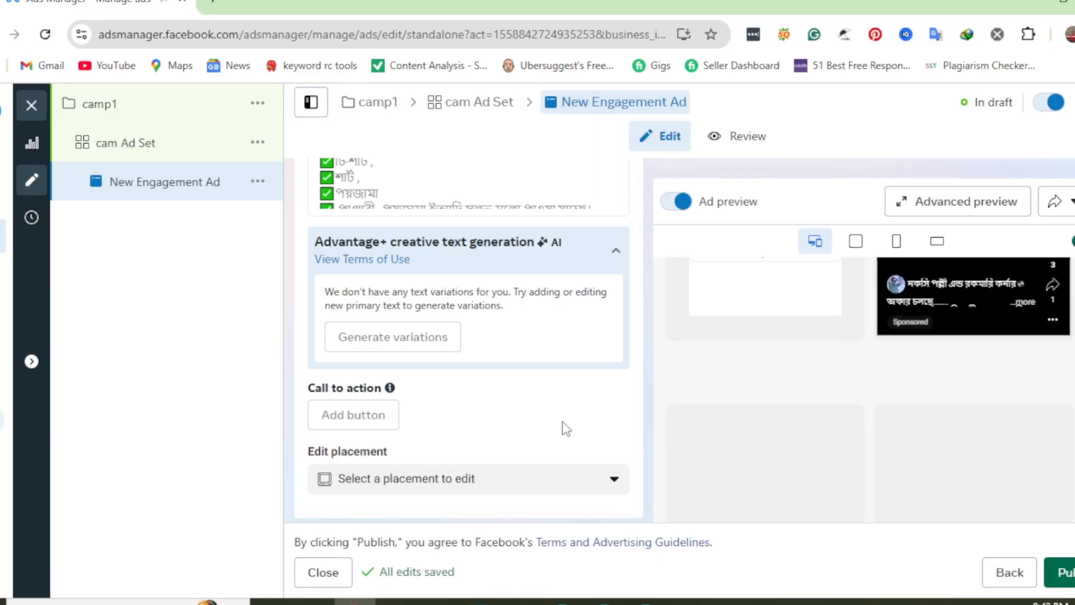
scroll(562, 421, up, 3)
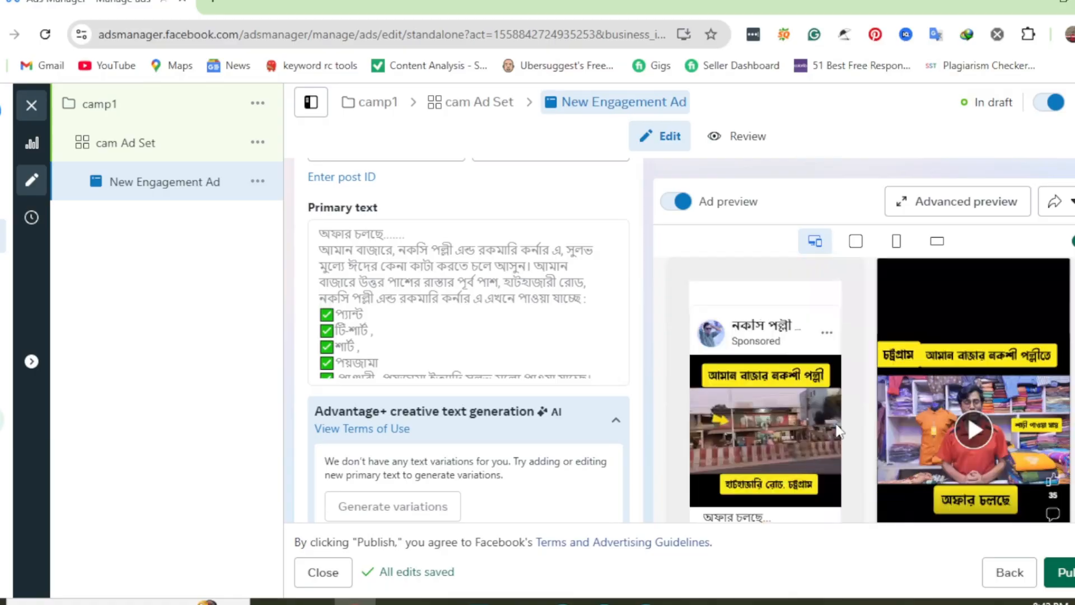
scroll(492, 448, down, 5)
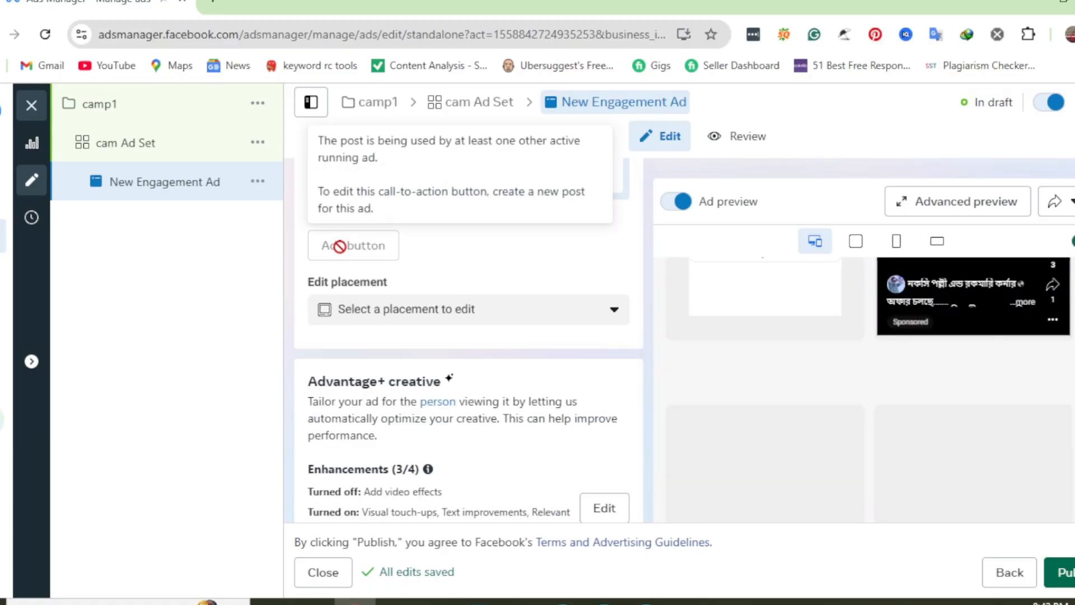
scroll(440, 448, up, 3)
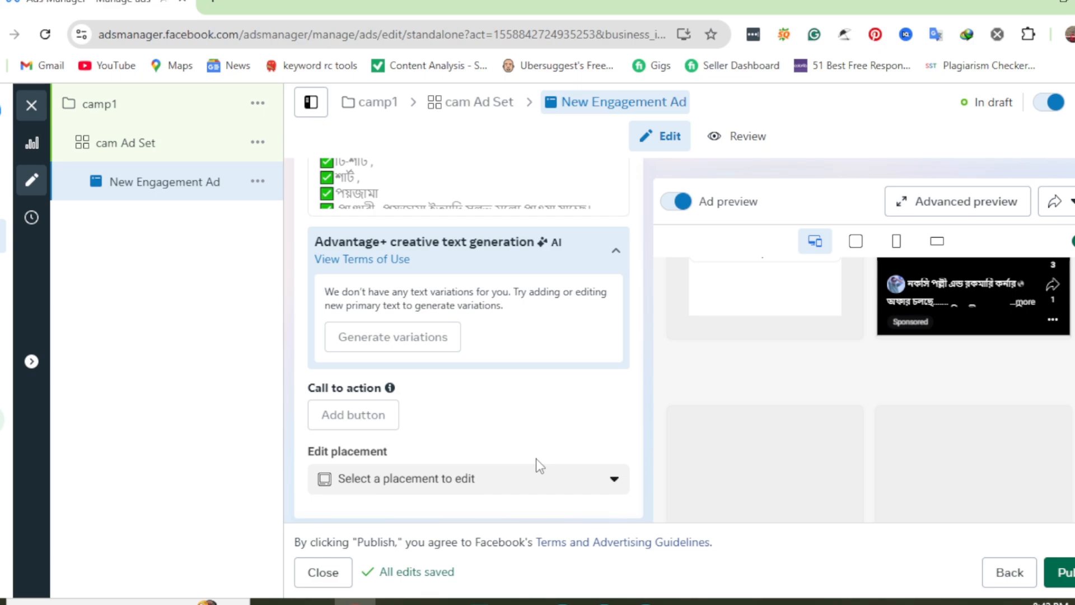
scroll(536, 459, down, 5)
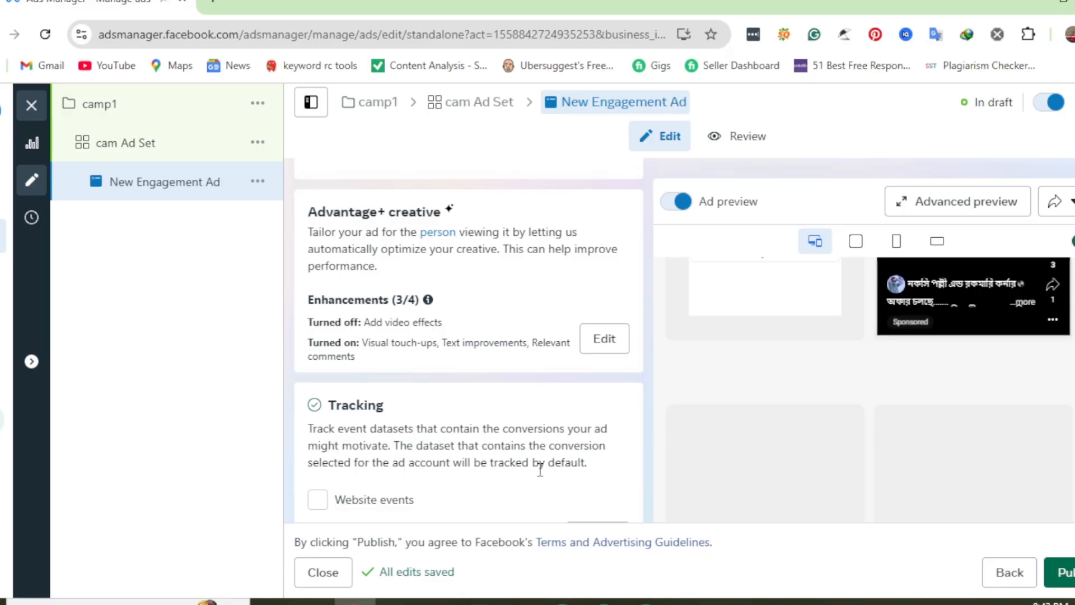
scroll(540, 469, down, 5)
scroll(541, 475, down, 1)
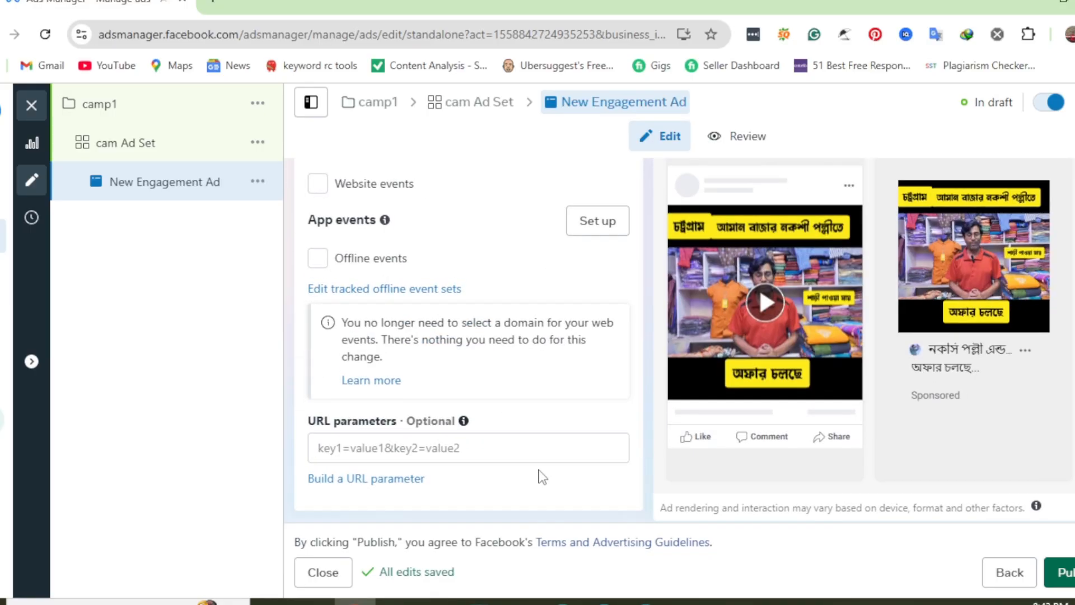
scroll(540, 473, up, 7)
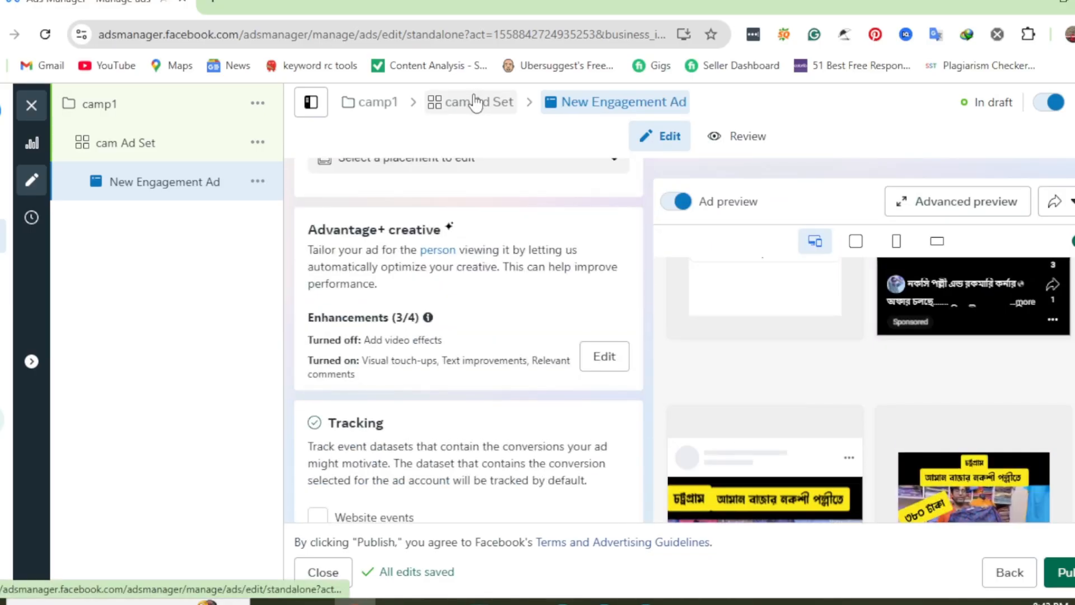
Step: Publish the ad, close the editor and go to the campaigns list
click(1066, 575)
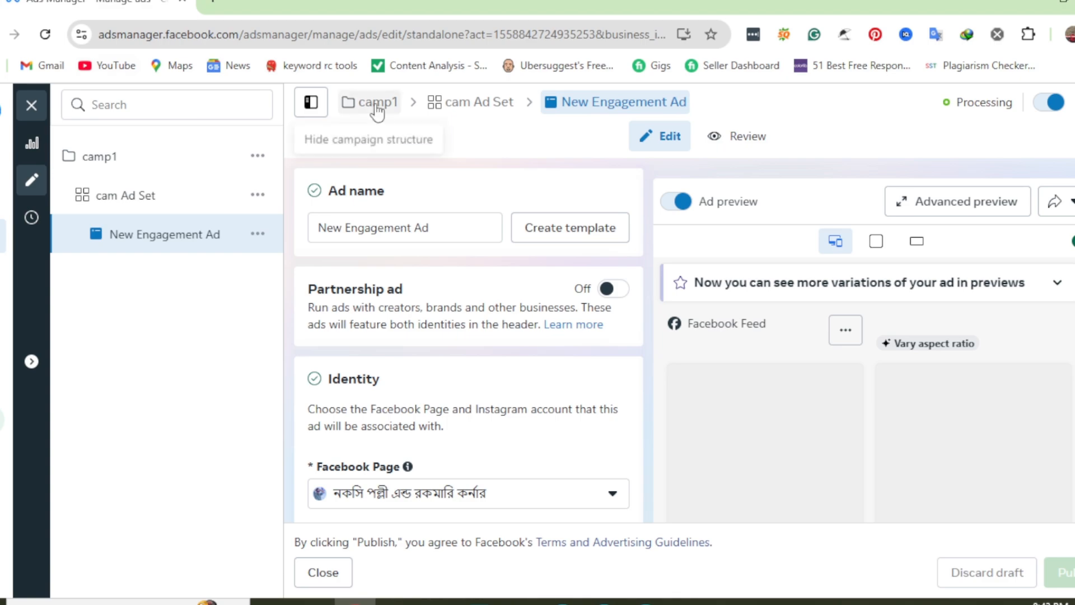
click(31, 105)
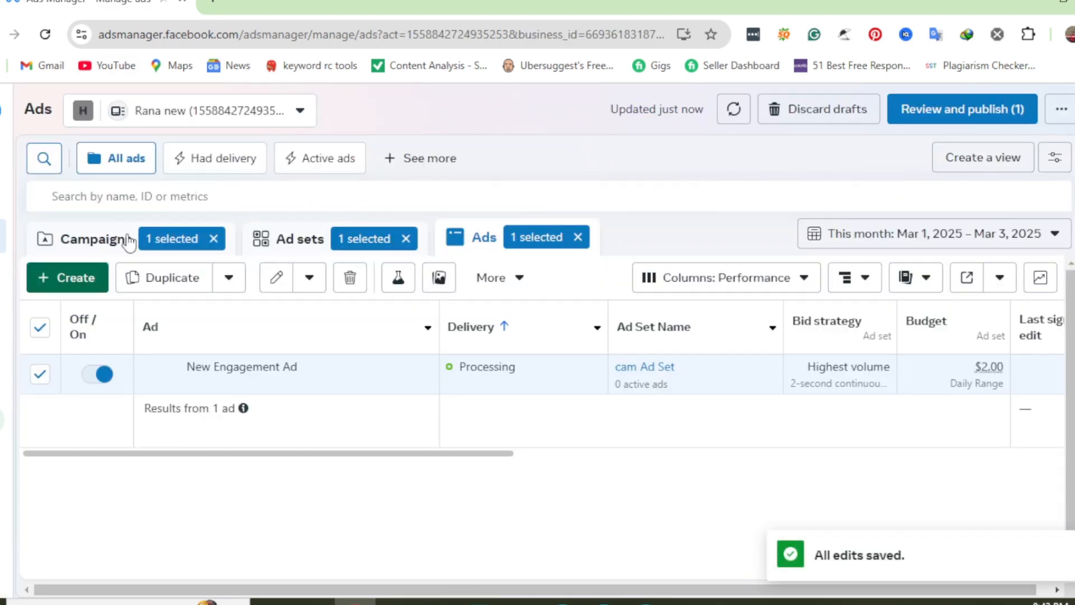
click(107, 244)
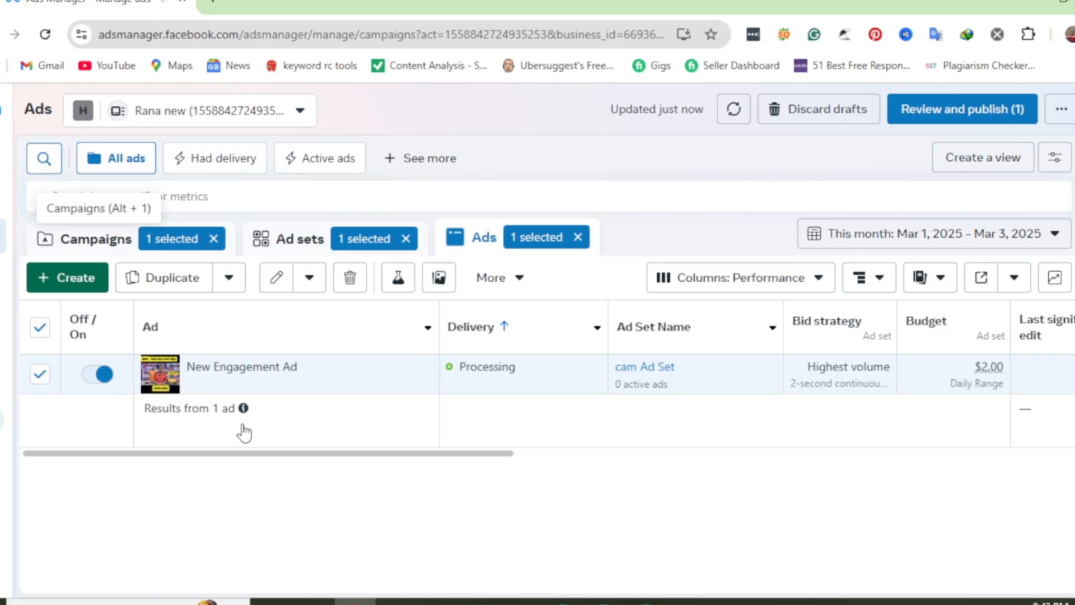